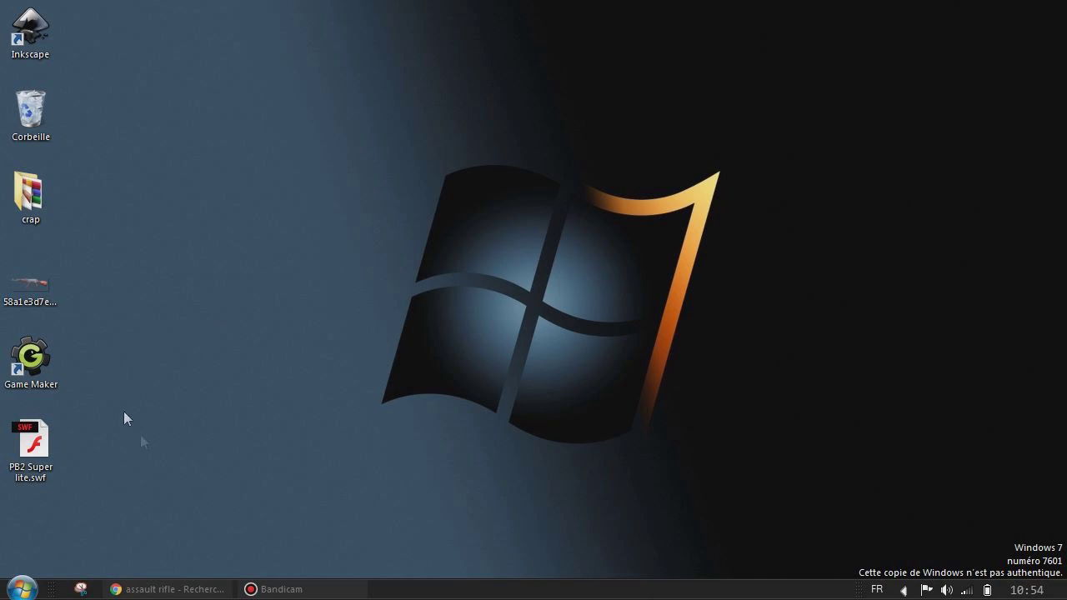
- Copy the tan assault rifle image from the Google Images results, then minimize Chrome
{"action": "left_click", "coordinate": [198, 590]}
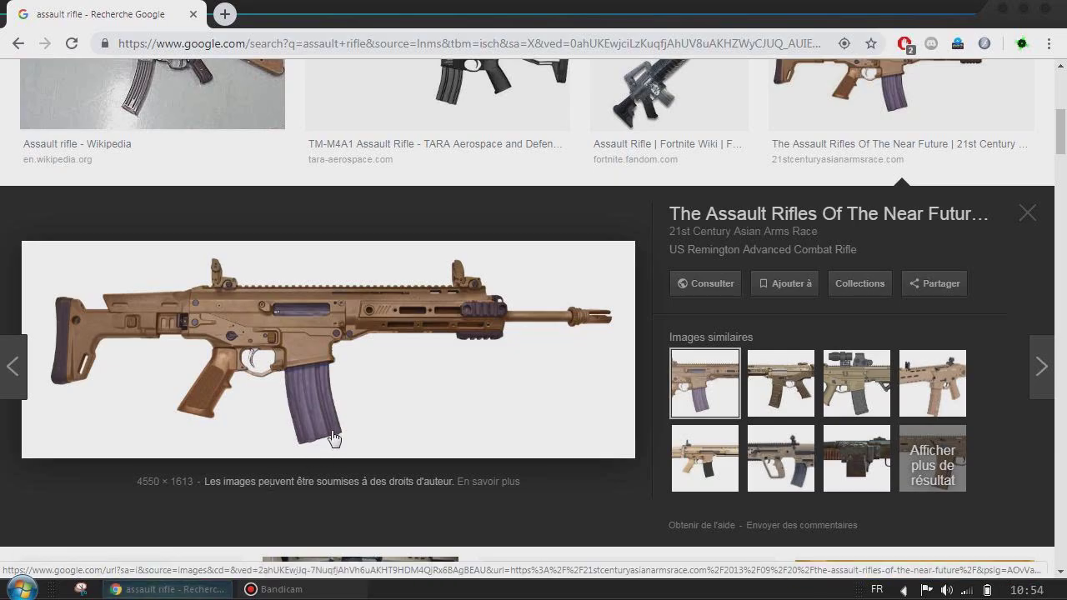
{"action": "right_click", "coordinate": [233, 344]}
{"action": "left_click", "coordinate": [302, 233]}
{"action": "left_click", "coordinate": [1063, 591]}
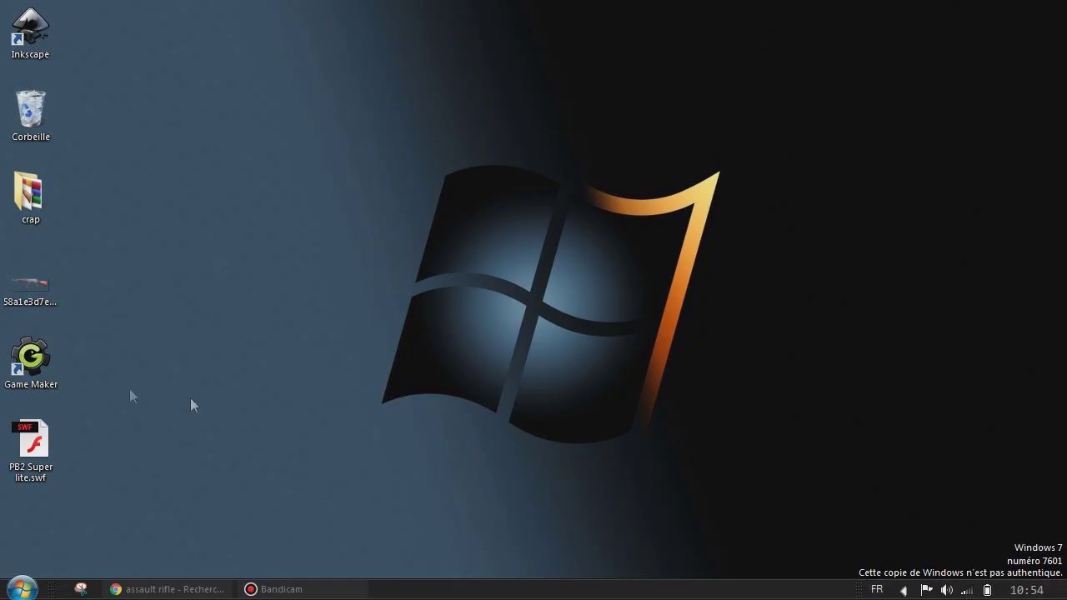
- Start Game Maker, dismiss the Lite warning, and paste the rifle picture into new sprite0
{"action": "double_click", "coordinate": [35, 360]}
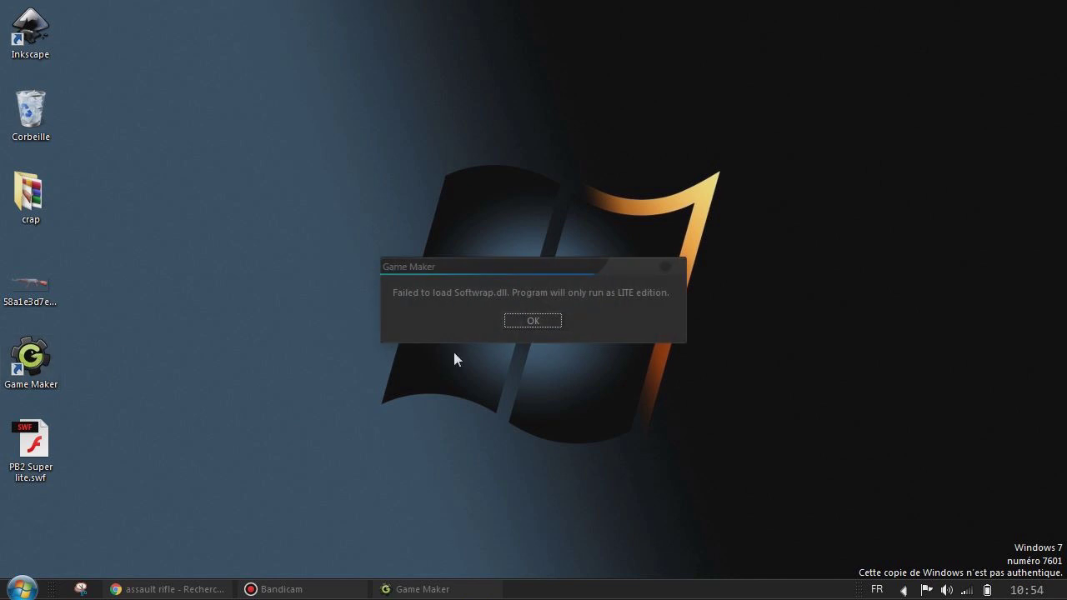
{"action": "left_click", "coordinate": [534, 321]}
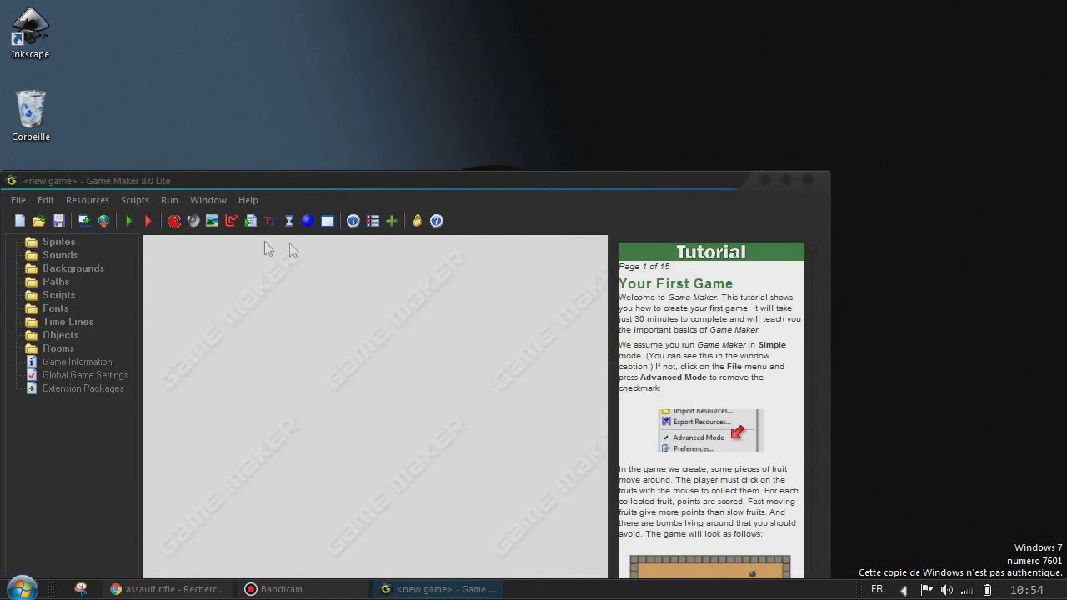
{"action": "left_click", "coordinate": [174, 221]}
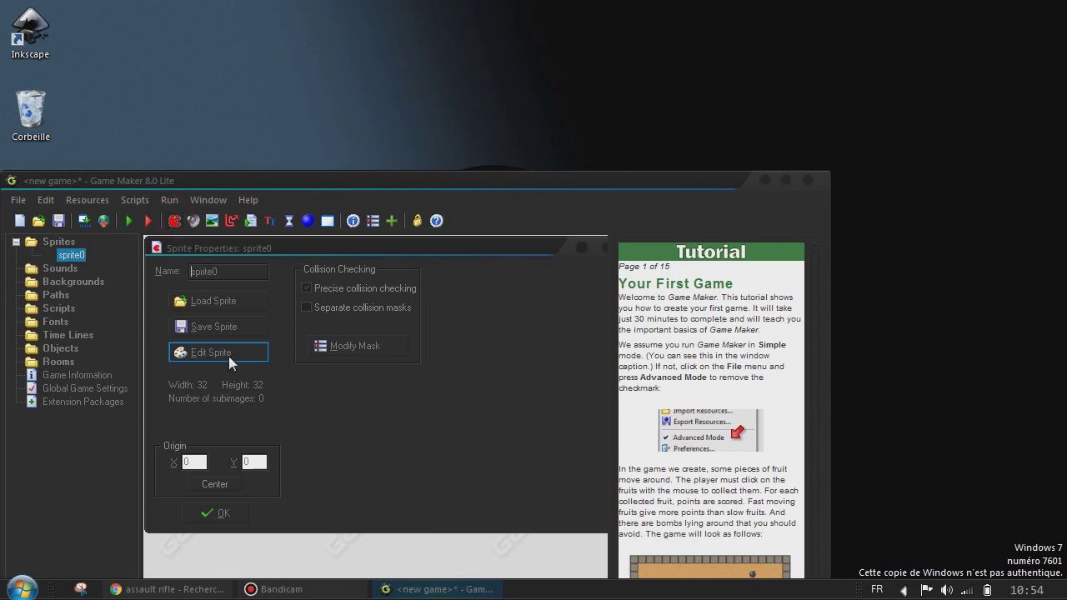
{"action": "left_click", "coordinate": [226, 355]}
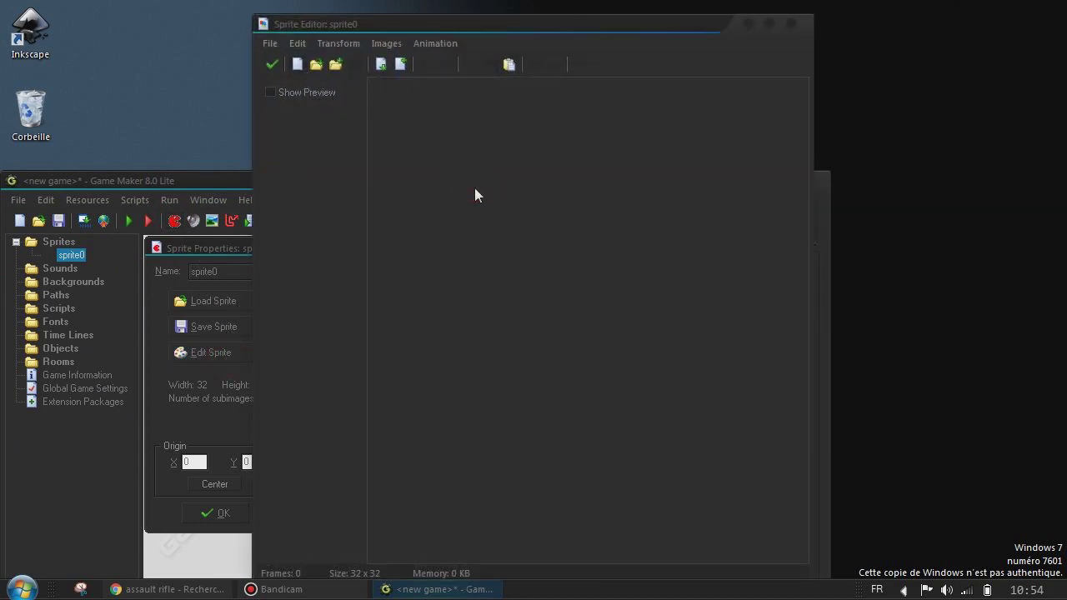
{"action": "key", "text": "ctrl+v"}
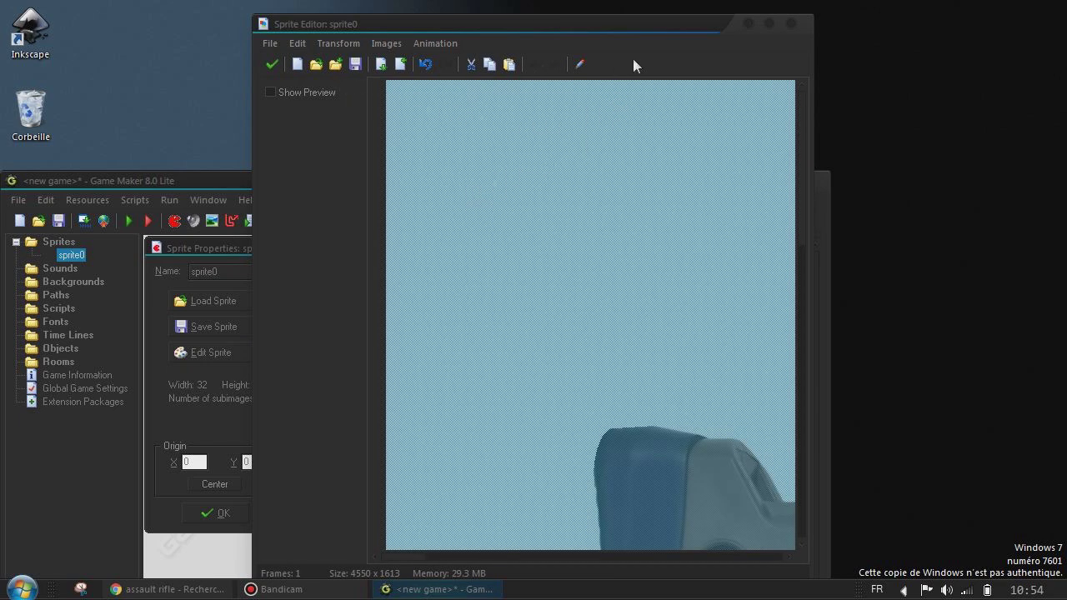
- Scale the rifle sprite to 25% and crop it
{"action": "left_click", "coordinate": [341, 44]}
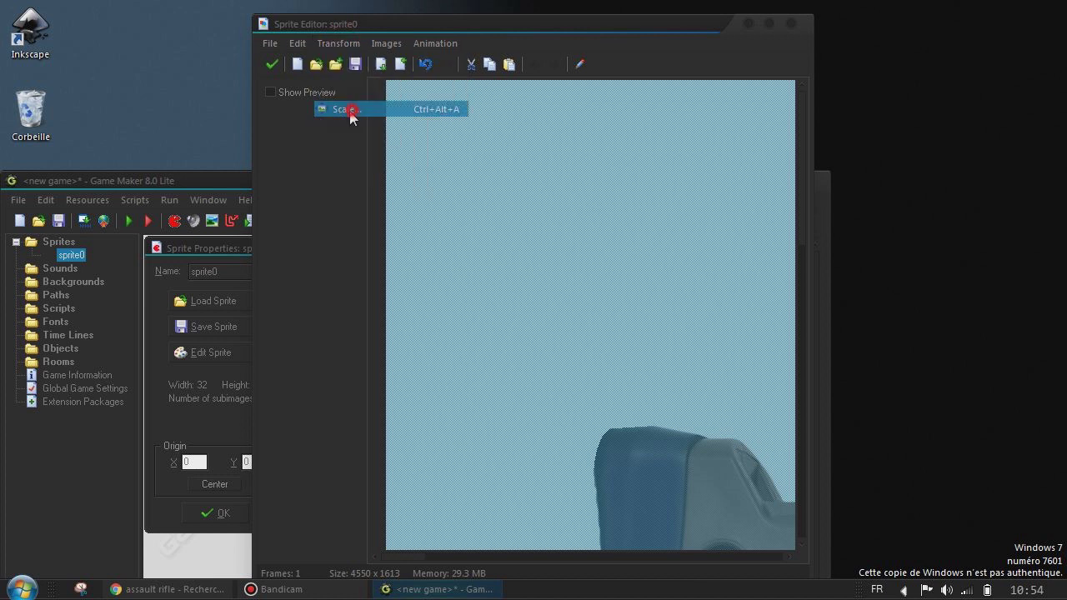
{"action": "left_click", "coordinate": [347, 110]}
{"action": "left_click", "coordinate": [638, 361]}
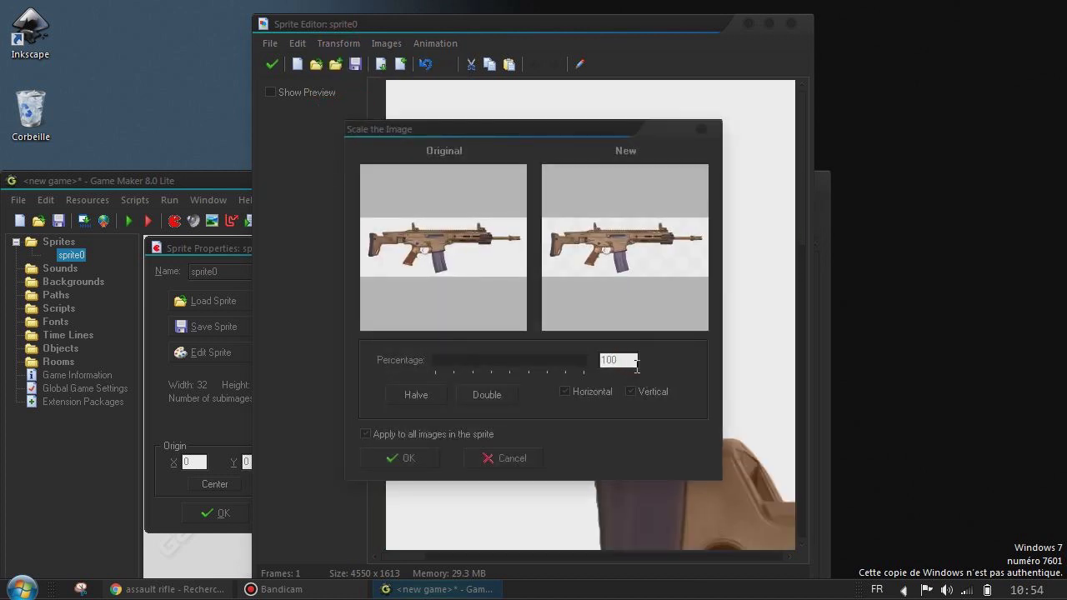
{"action": "key", "text": "BackSpace"}
{"action": "key", "text": "BackSpace"}
{"action": "key", "text": "BackSpace"}
{"action": "type", "text": "25"}
{"action": "key", "text": "Return"}
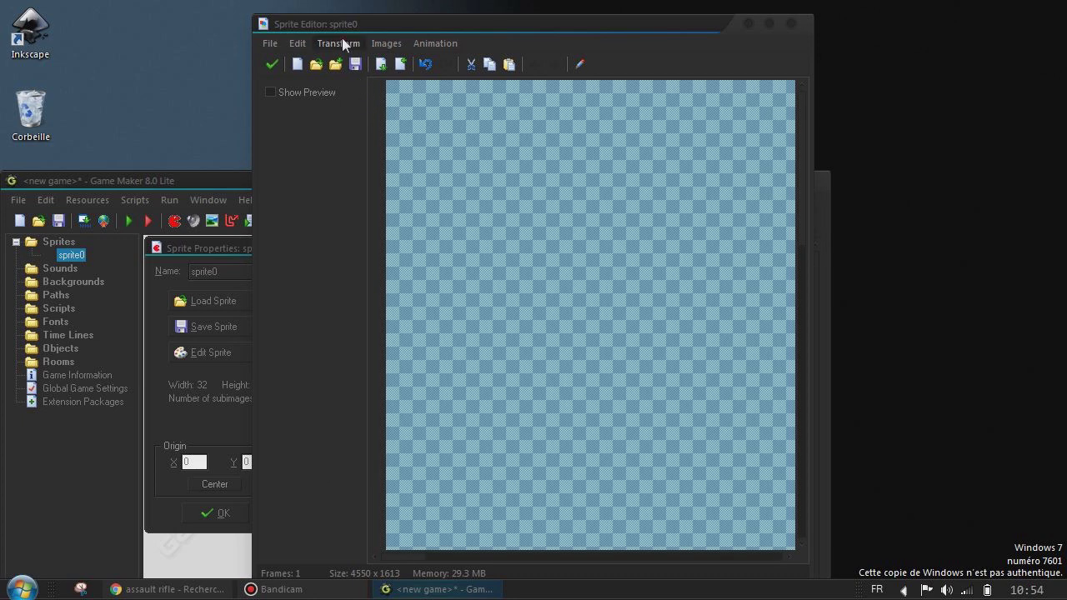
{"action": "left_click", "coordinate": [342, 39]}
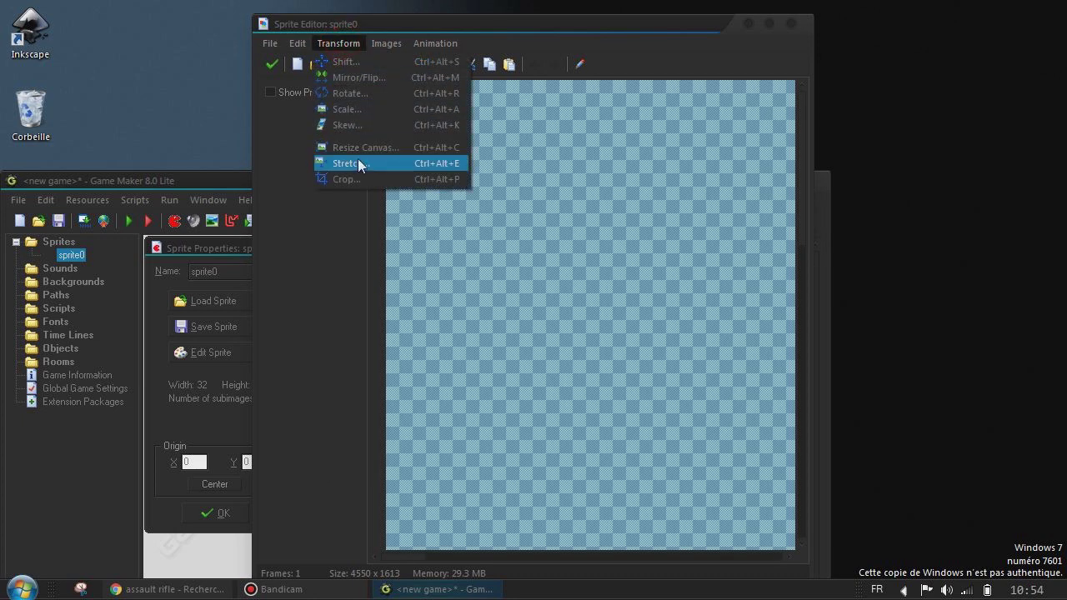
{"action": "left_click", "coordinate": [360, 180]}
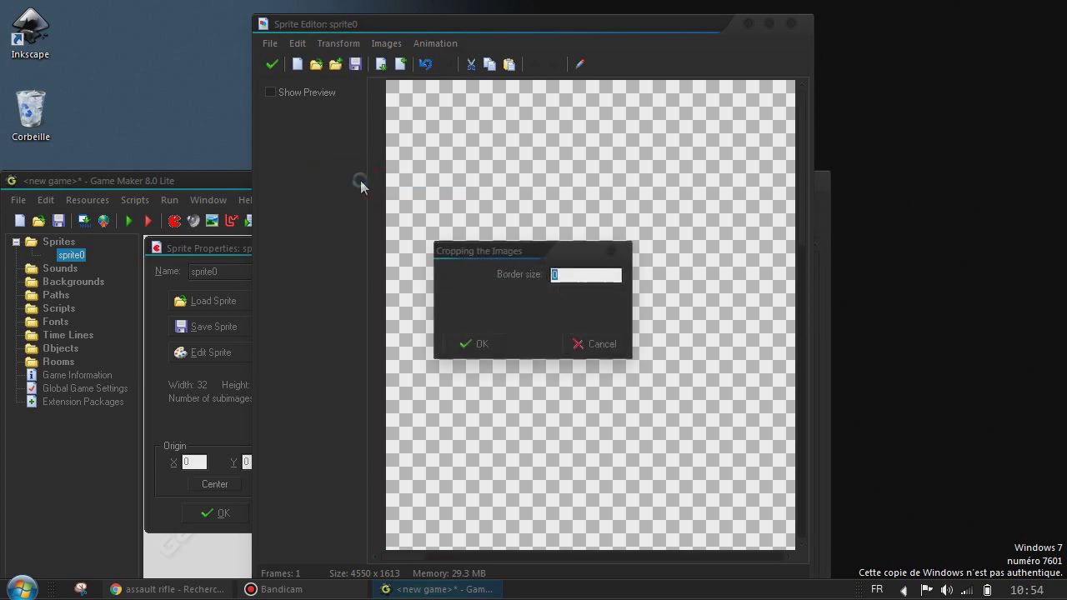
{"action": "key", "text": "Return"}
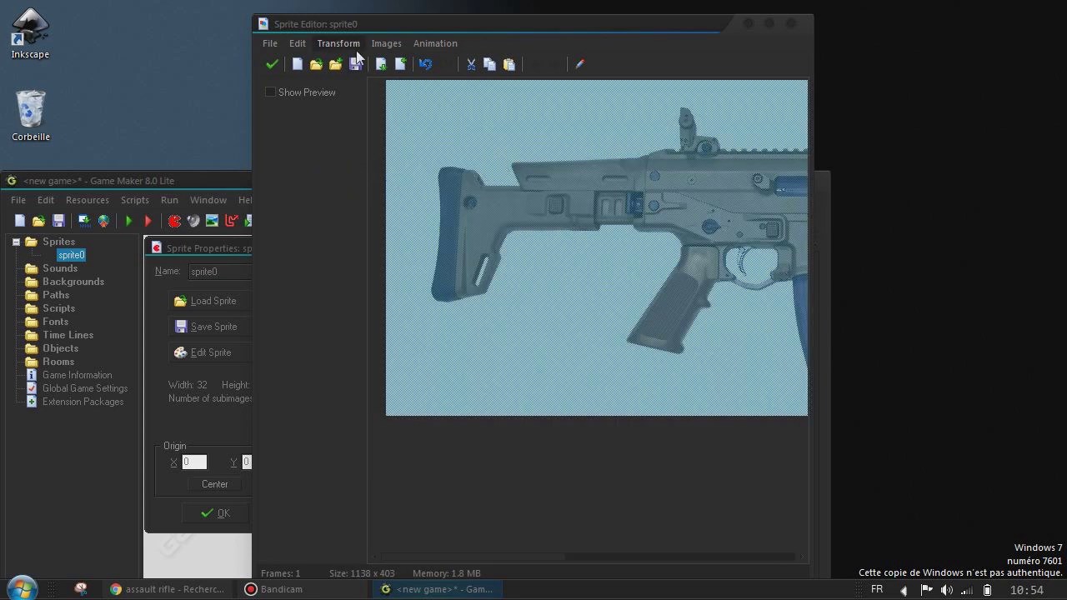
- Erase the white background colour and crop the sprite tightly to 1042×345
{"action": "left_click", "coordinate": [384, 45]}
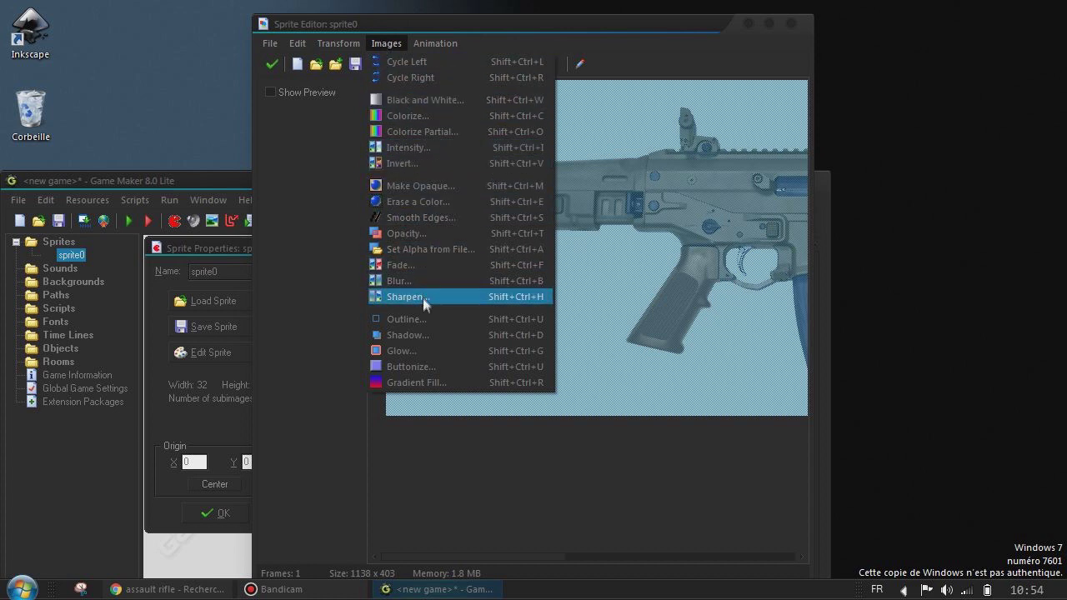
{"action": "left_click", "coordinate": [433, 203]}
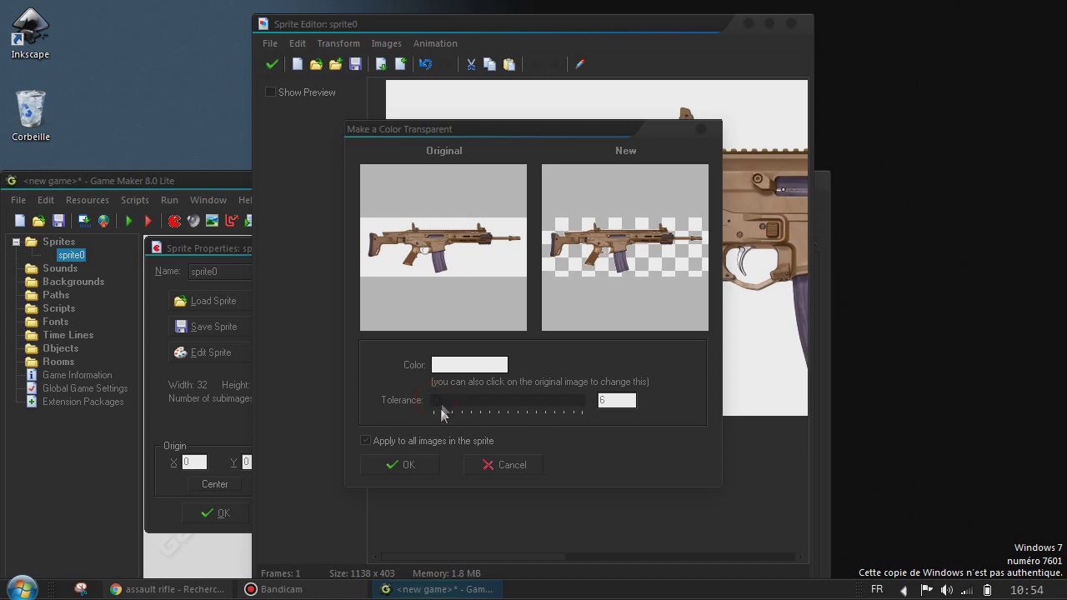
{"action": "left_click", "coordinate": [416, 469]}
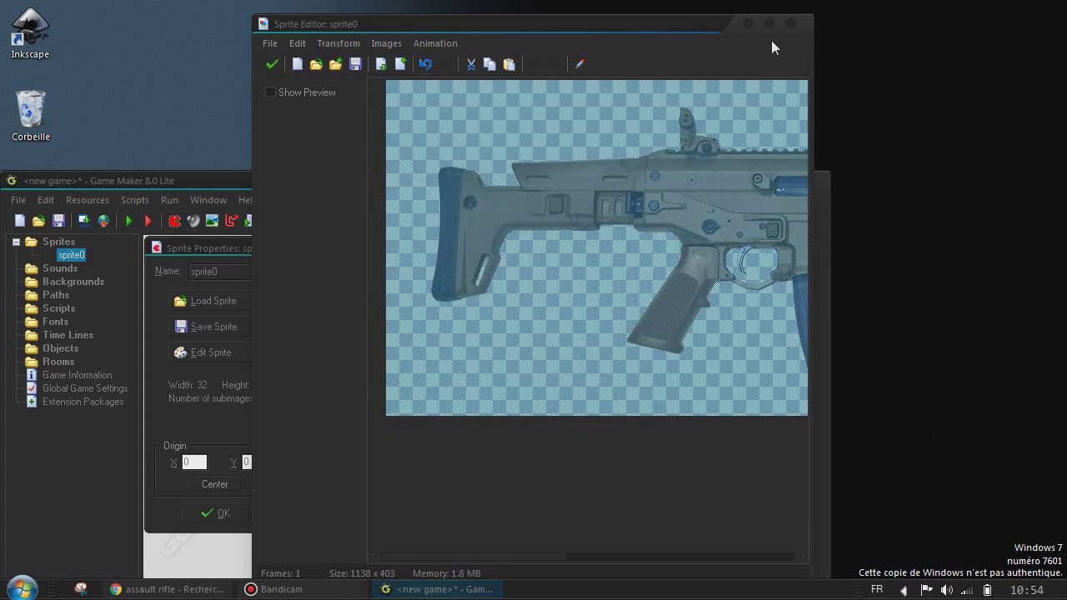
{"action": "left_click", "coordinate": [337, 44]}
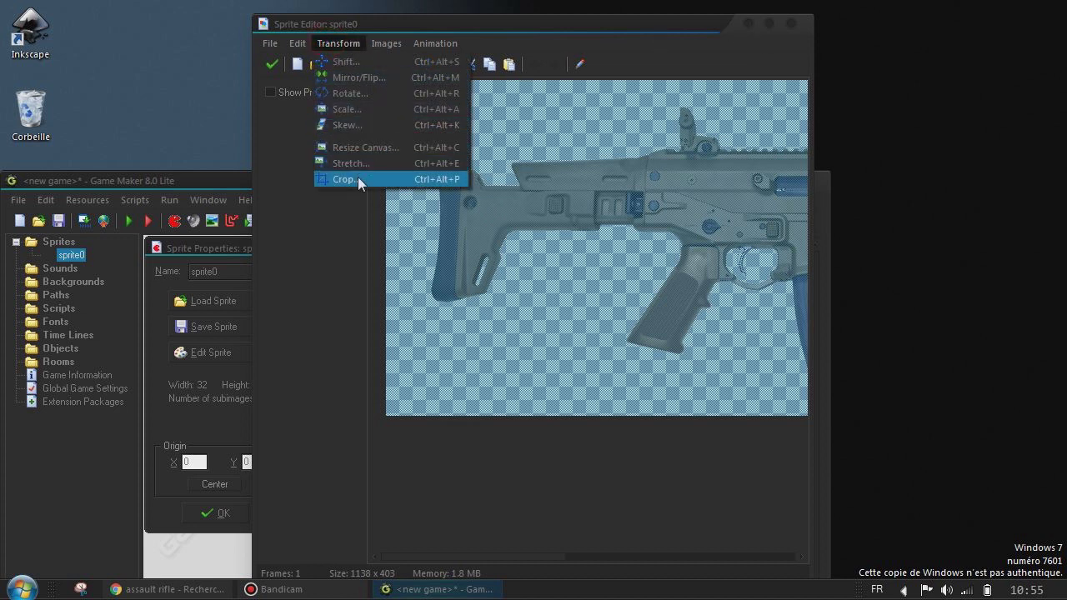
{"action": "left_click", "coordinate": [354, 180]}
{"action": "key", "text": "Return"}
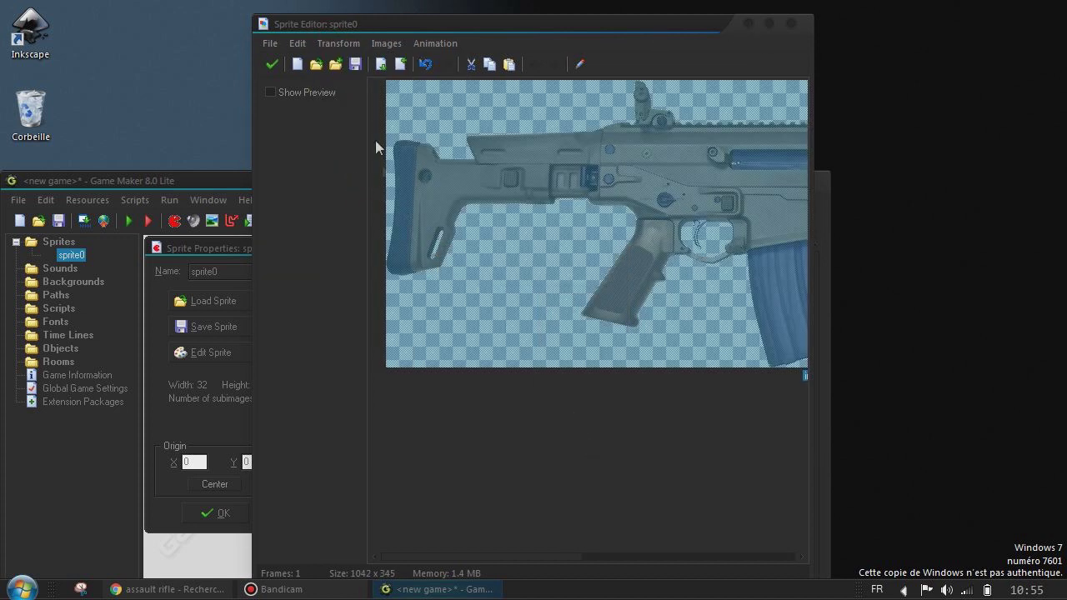
- Save the sprite to the desktop as scar.png
{"action": "left_click", "coordinate": [356, 65]}
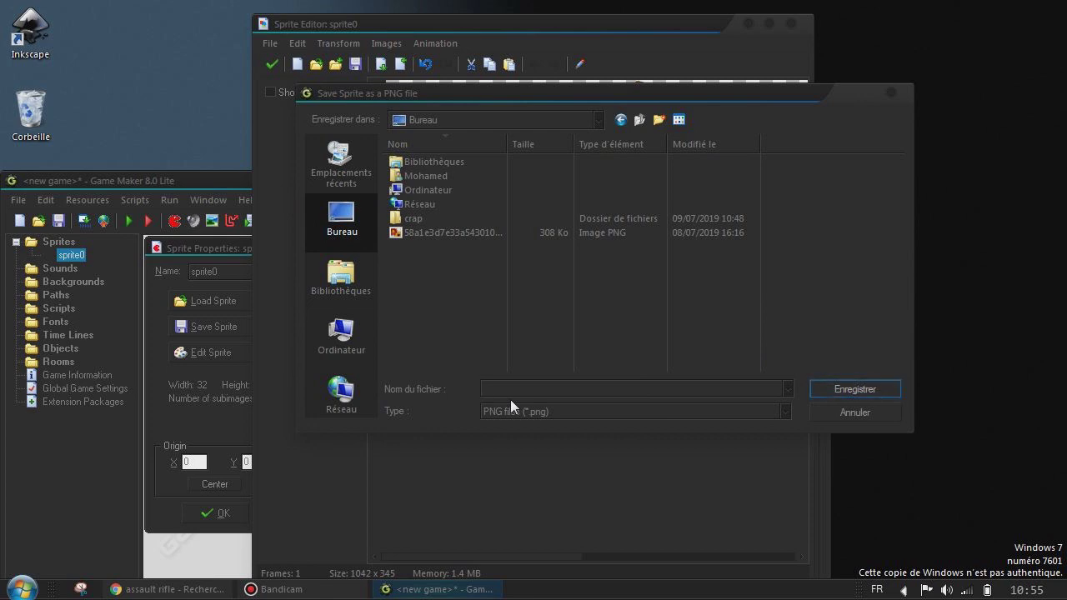
{"action": "type", "text": "scar"}
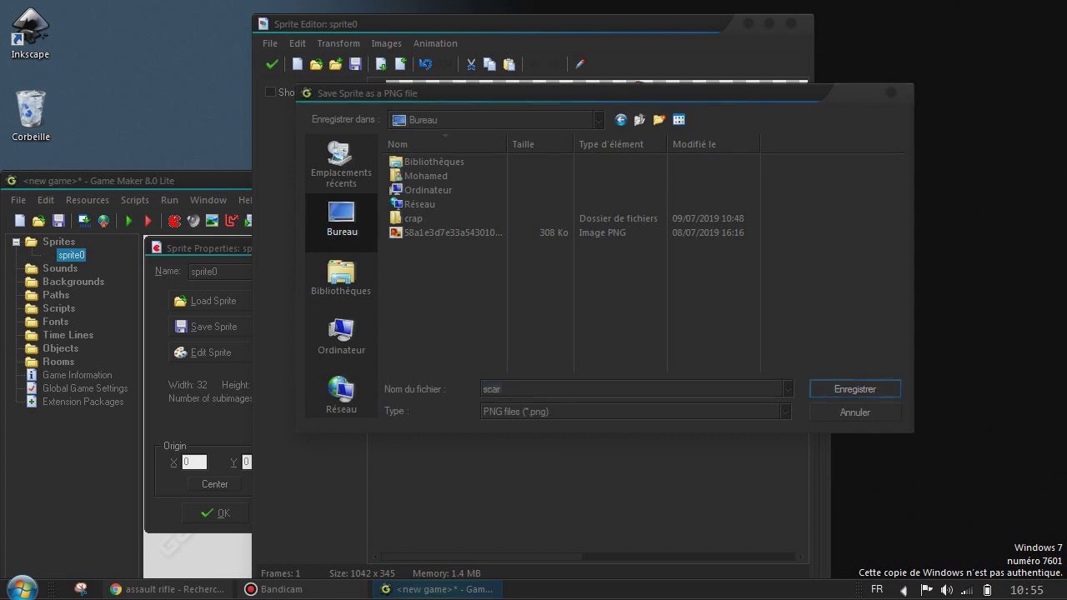
{"action": "key", "text": "Return"}
- Close the Sprite Editor and Game Maker without saving, then select PB2 Super lite.swf
{"action": "left_click", "coordinate": [790, 23]}
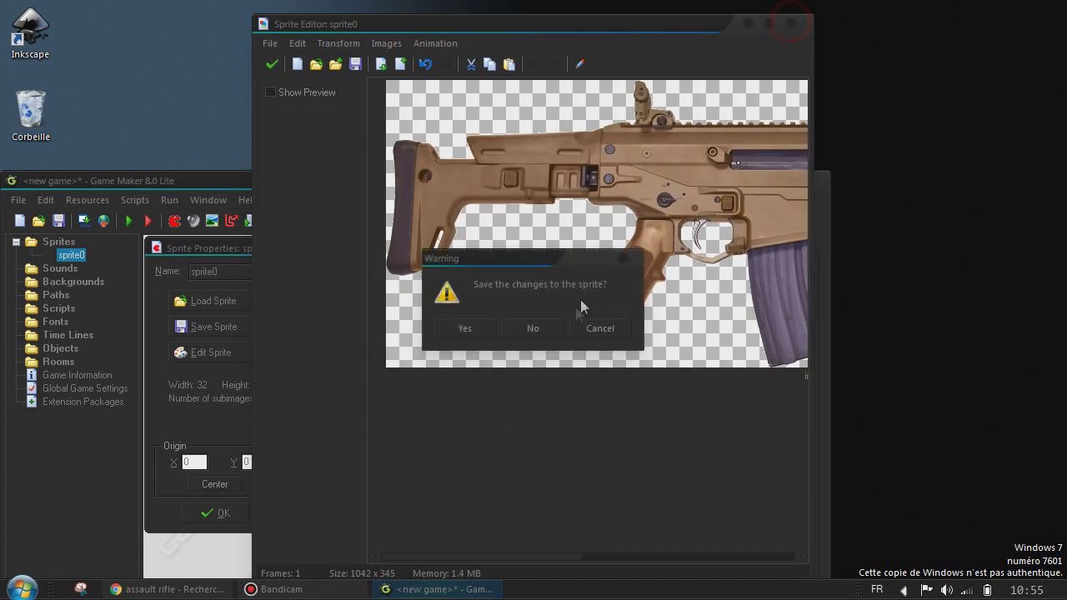
{"action": "left_click", "coordinate": [560, 328]}
{"action": "left_click", "coordinate": [813, 182]}
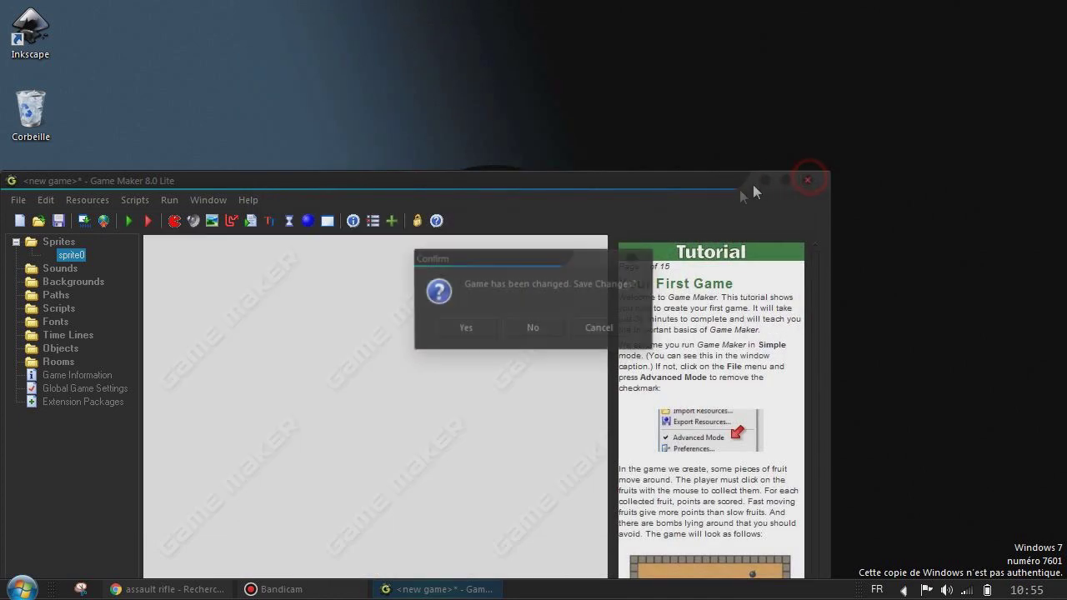
{"action": "left_click", "coordinate": [541, 328]}
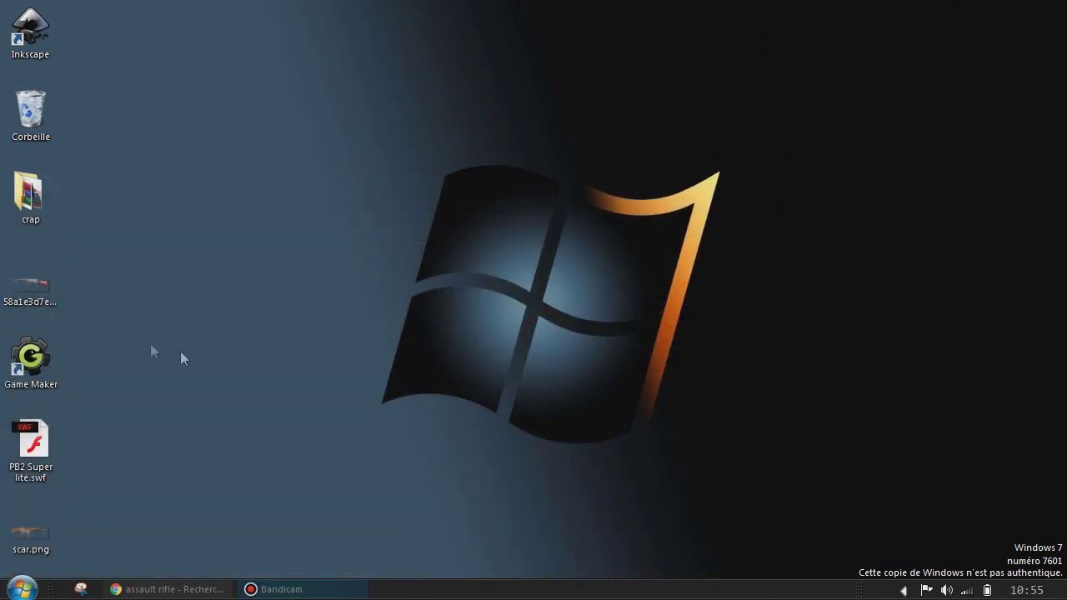
{"action": "left_click", "coordinate": [30, 436]}
- Open PB2 Super lite.swf with JPEXS Free Flash Decompiler via Ouvrir avec
{"action": "double_click", "coordinate": [30, 436]}
{"action": "right_click", "coordinate": [30, 436]}
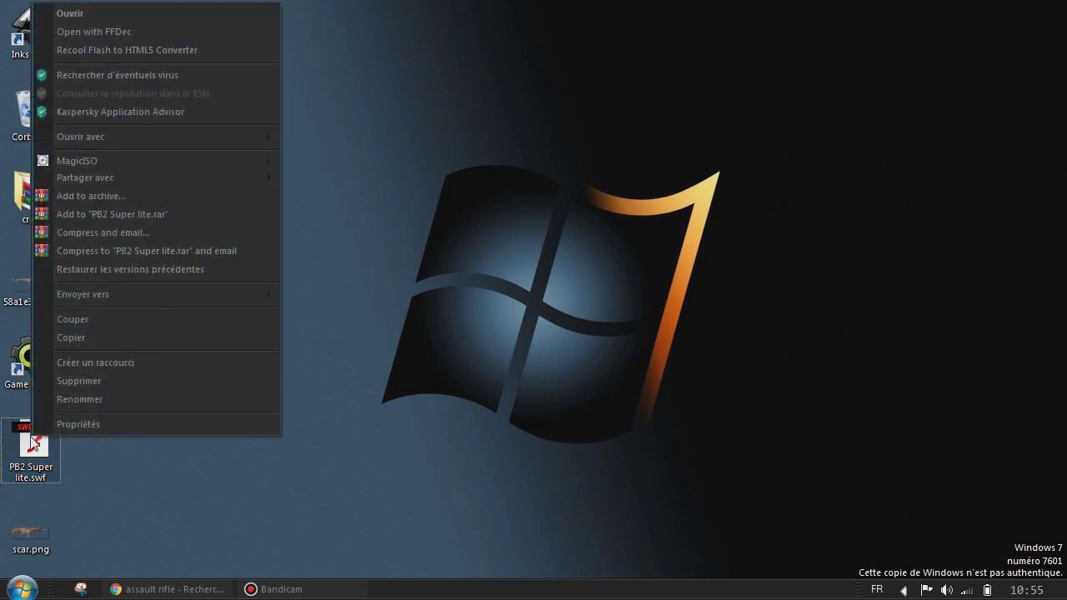
{"action": "left_click", "coordinate": [127, 134]}
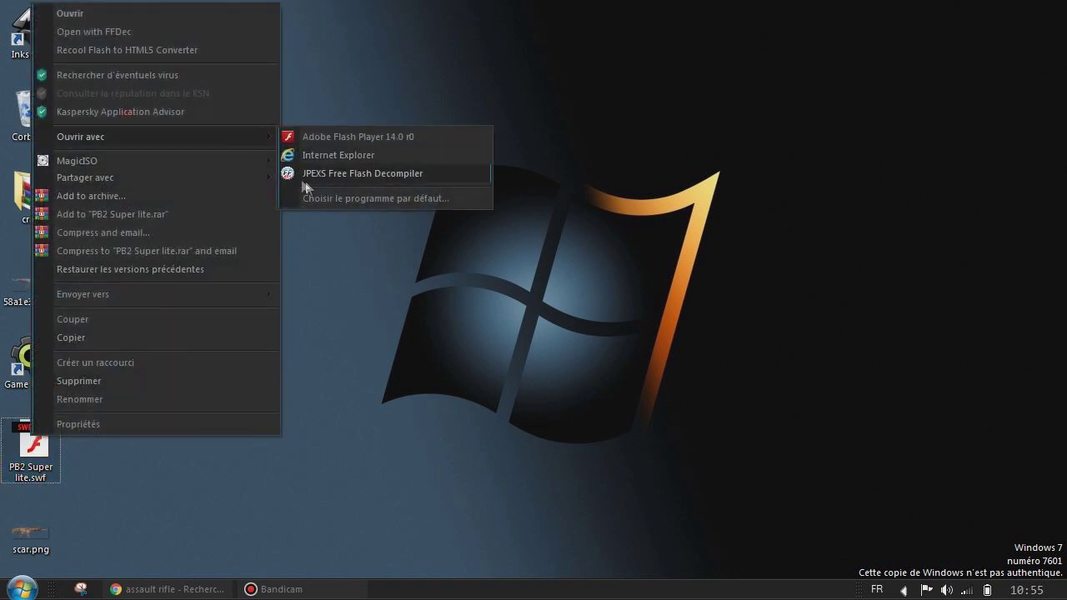
{"action": "left_click", "coordinate": [308, 177]}
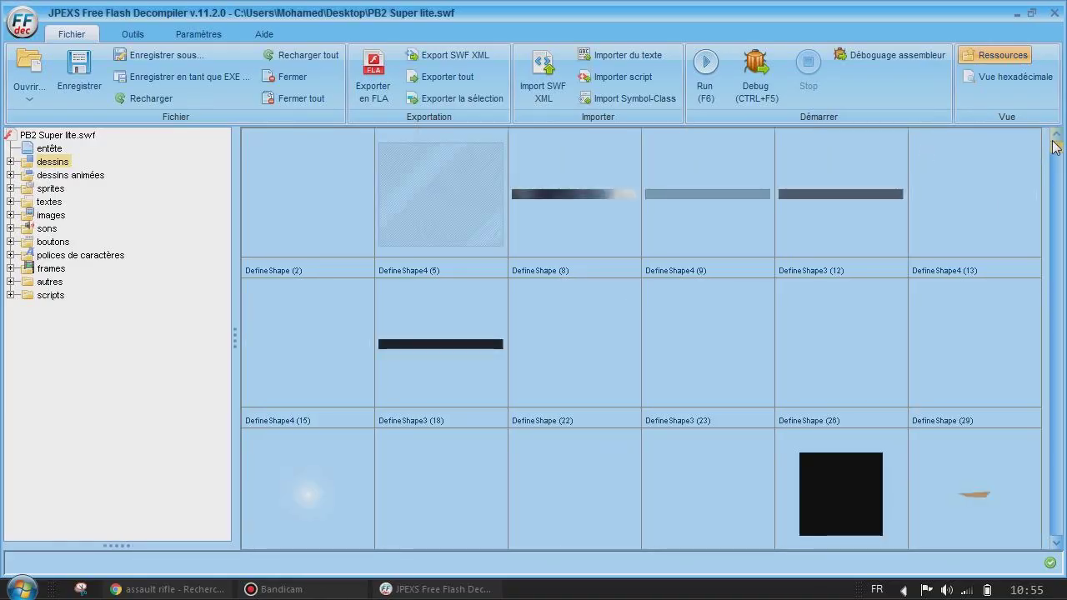
- Export shape DefineShape4 (437) as SVG at 100% to the chosen folder
{"action": "mouse_move", "coordinate": [1057, 149]}
{"action": "left_mouse_down"}
{"action": "mouse_move", "coordinate": [1063, 182]}
{"action": "mouse_move", "coordinate": [1061, 173]}
{"action": "left_mouse_up"}
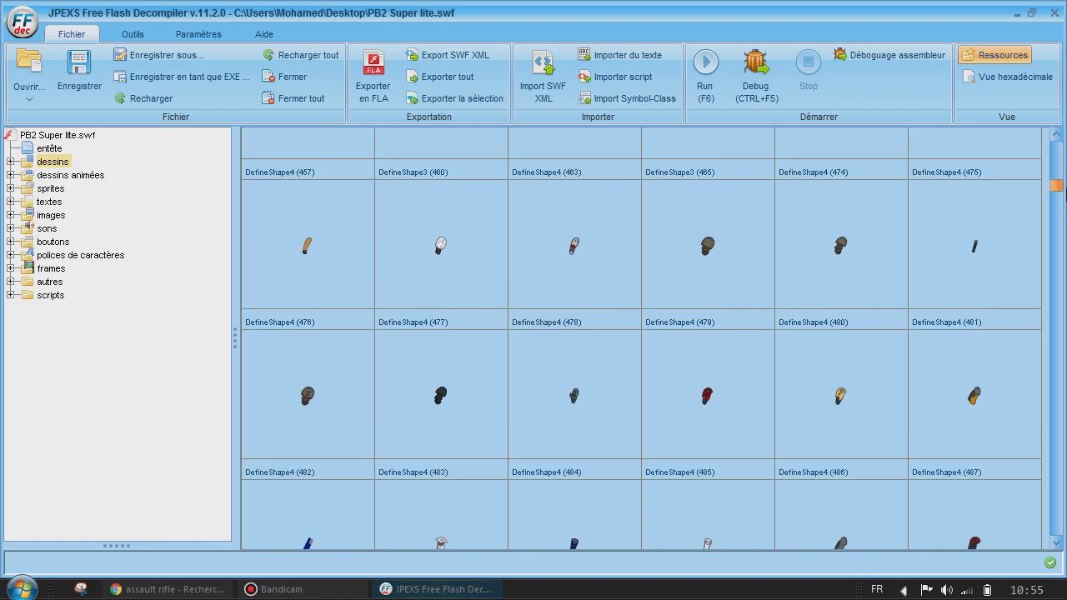
{"action": "left_click_drag", "start_coordinate": [1061, 174], "coordinate": [1061, 175]}
{"action": "left_click", "coordinate": [541, 201]}
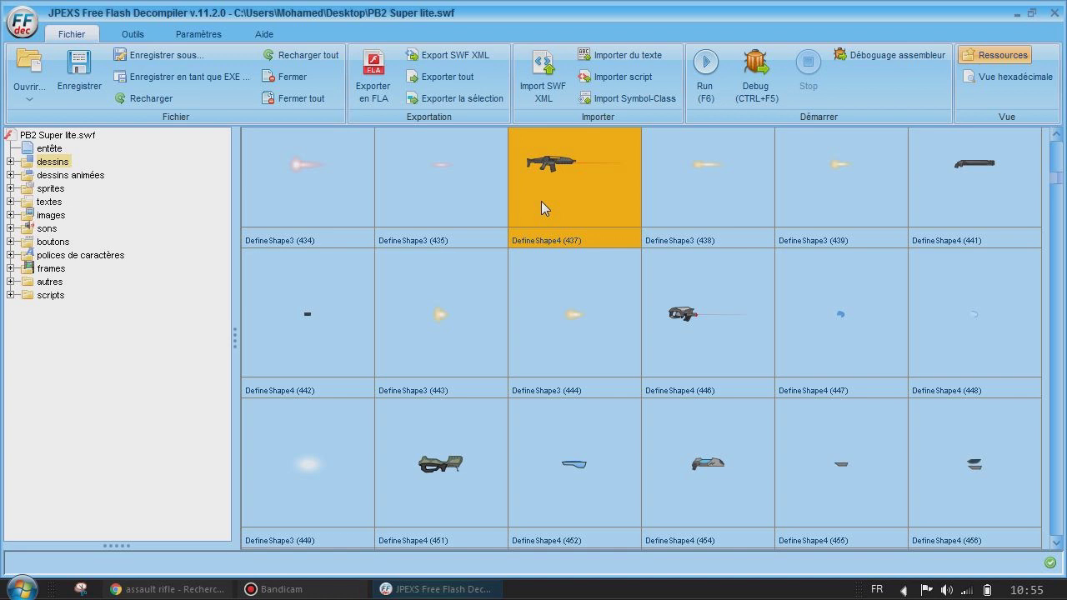
{"action": "right_click", "coordinate": [541, 201]}
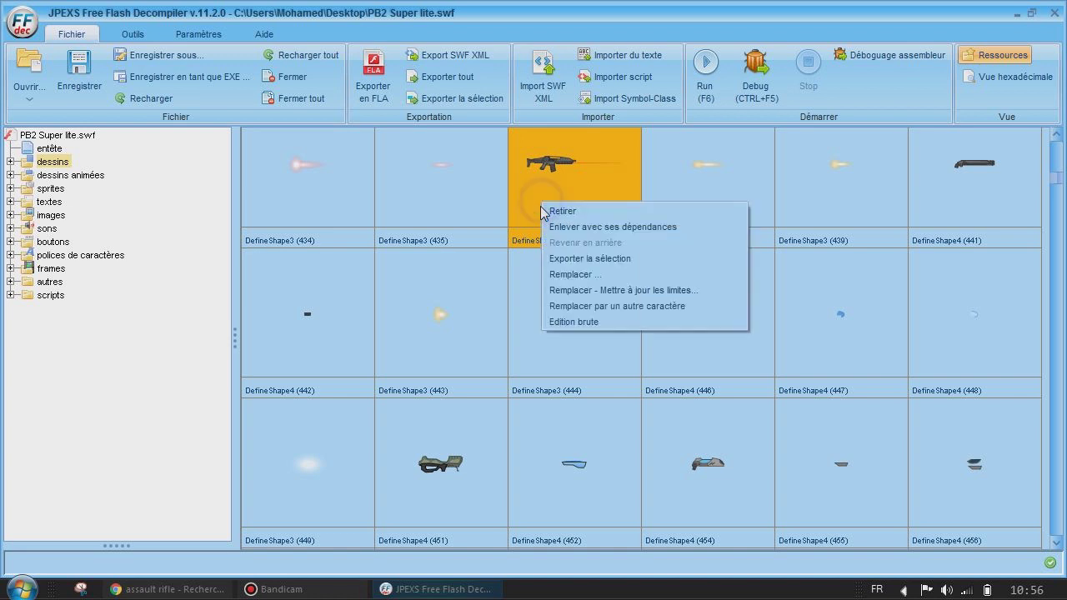
{"action": "left_click", "coordinate": [578, 259]}
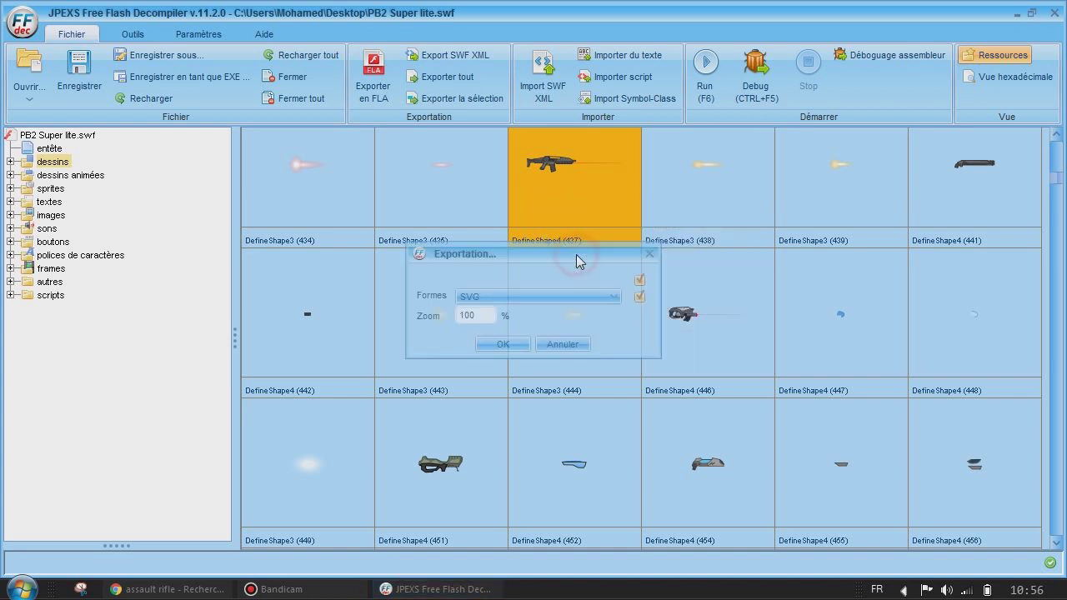
{"action": "left_click", "coordinate": [501, 345]}
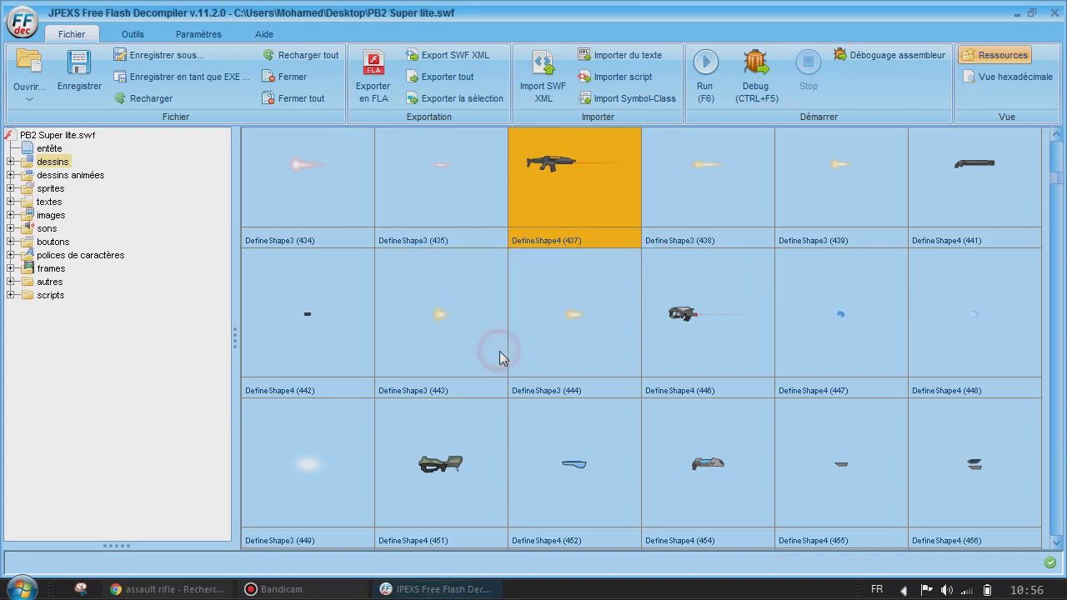
{"action": "left_click", "coordinate": [643, 477]}
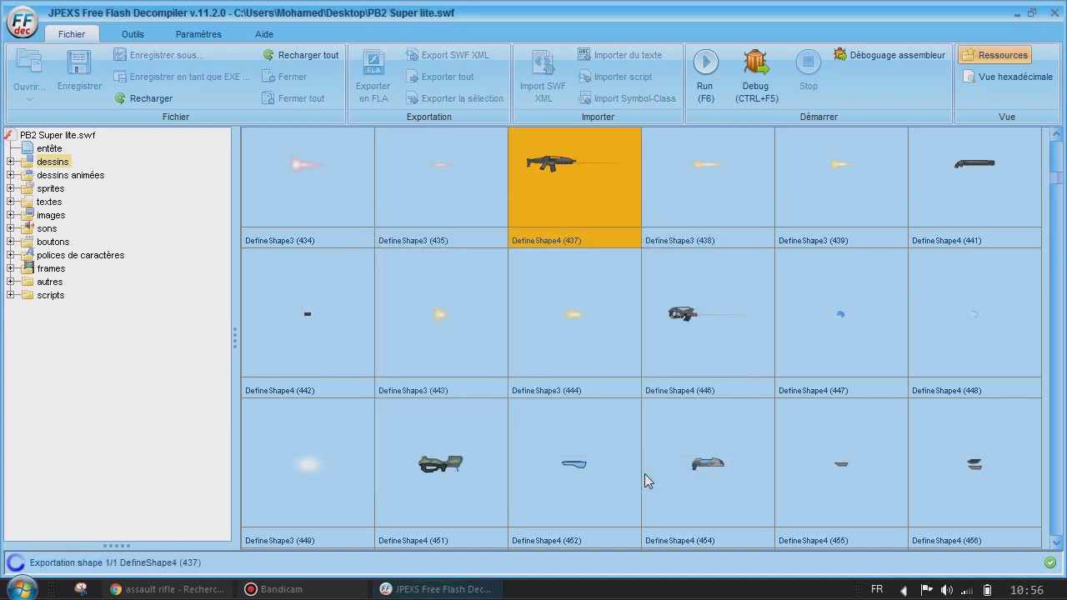
{"action": "left_click", "coordinate": [1063, 591]}
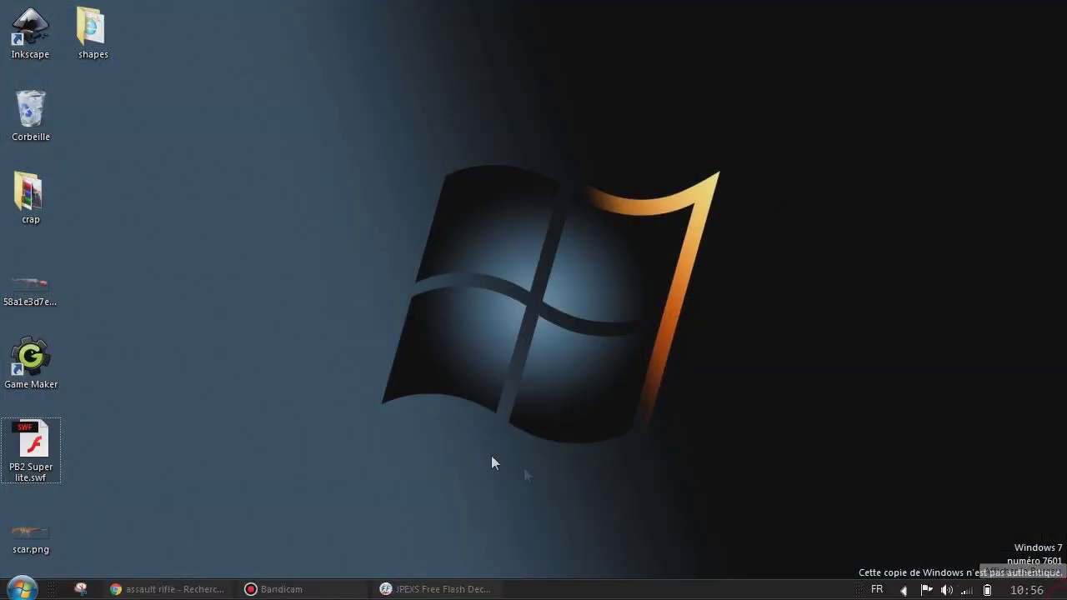
- Open 437.svg from the shapes folder in Inkscape and close the folder window
{"action": "double_click", "coordinate": [84, 30]}
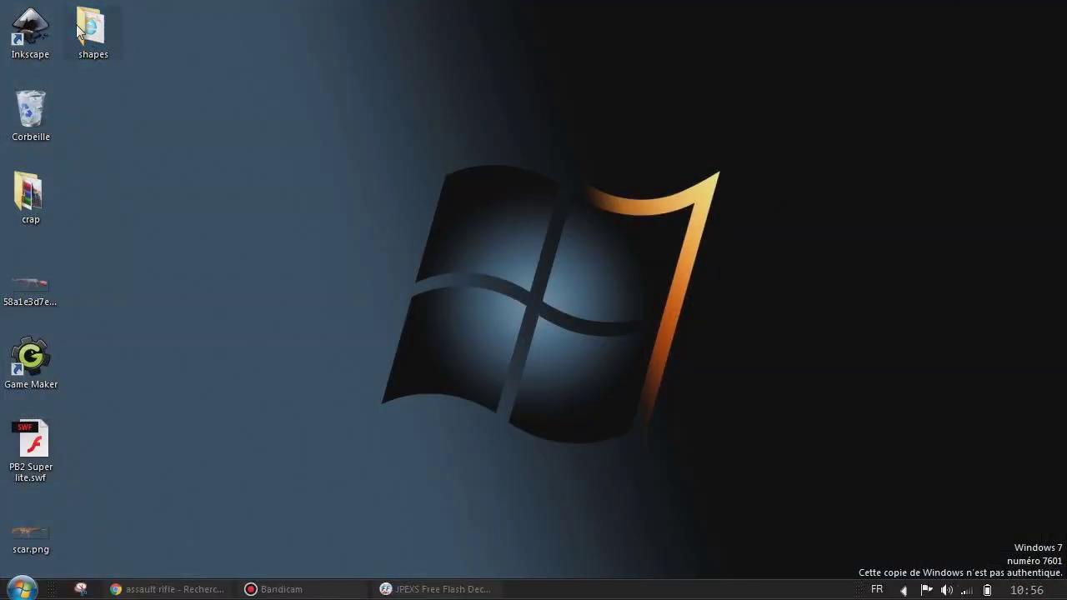
{"action": "left_click", "coordinate": [496, 206]}
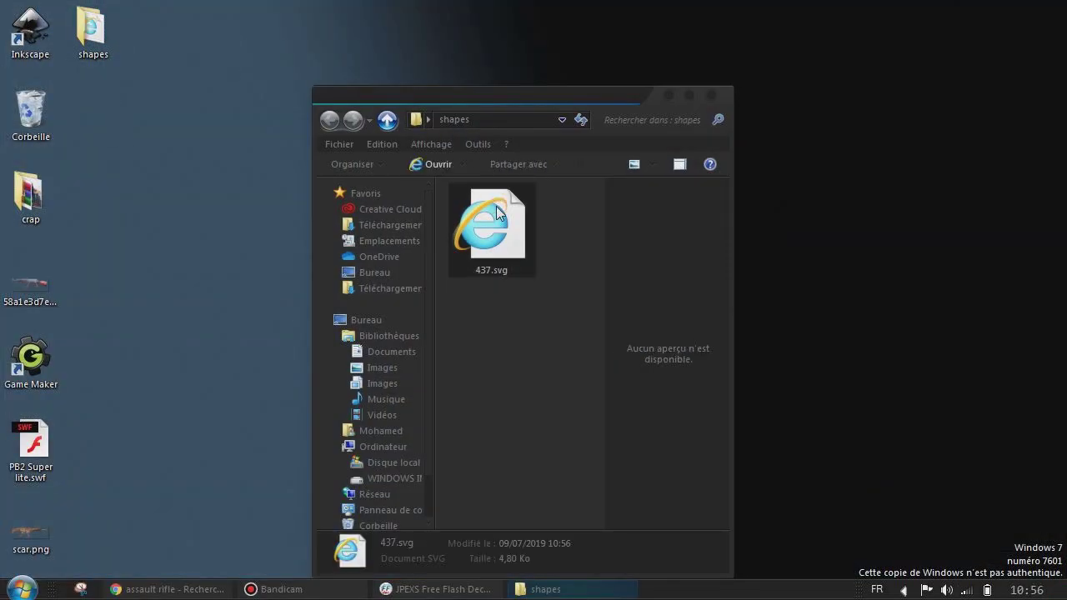
{"action": "right_click", "coordinate": [496, 206]}
{"action": "mouse_move", "coordinate": [547, 280]}
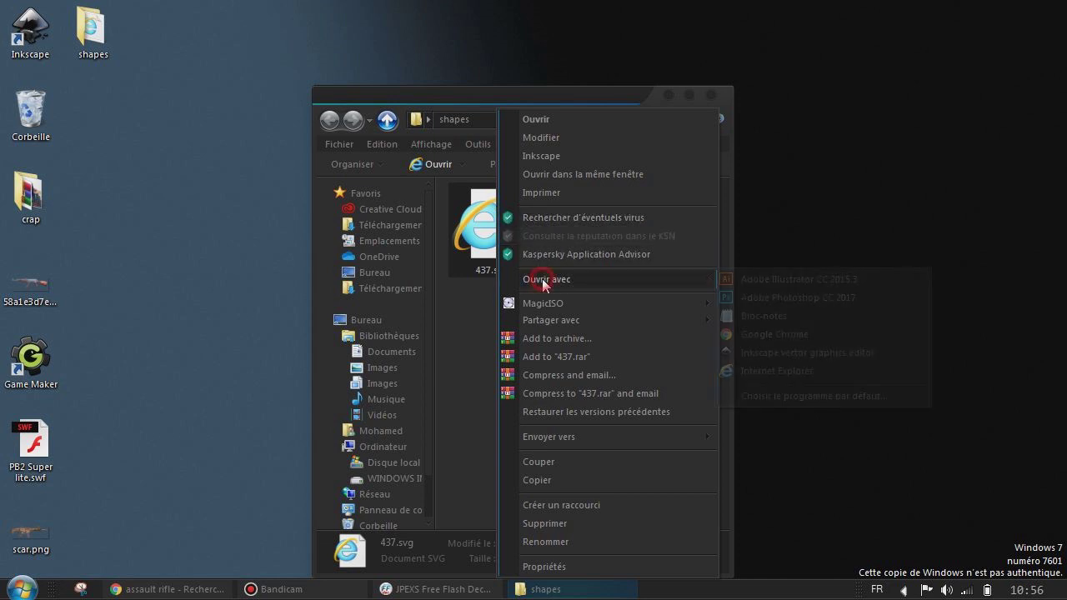
{"action": "left_click", "coordinate": [769, 354]}
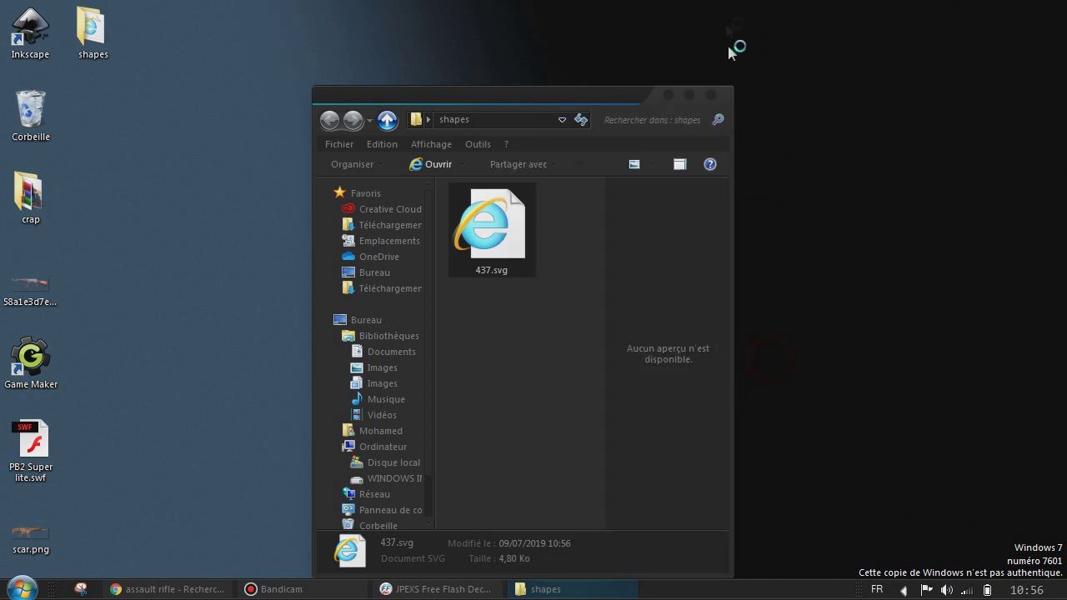
{"action": "left_click", "coordinate": [710, 95]}
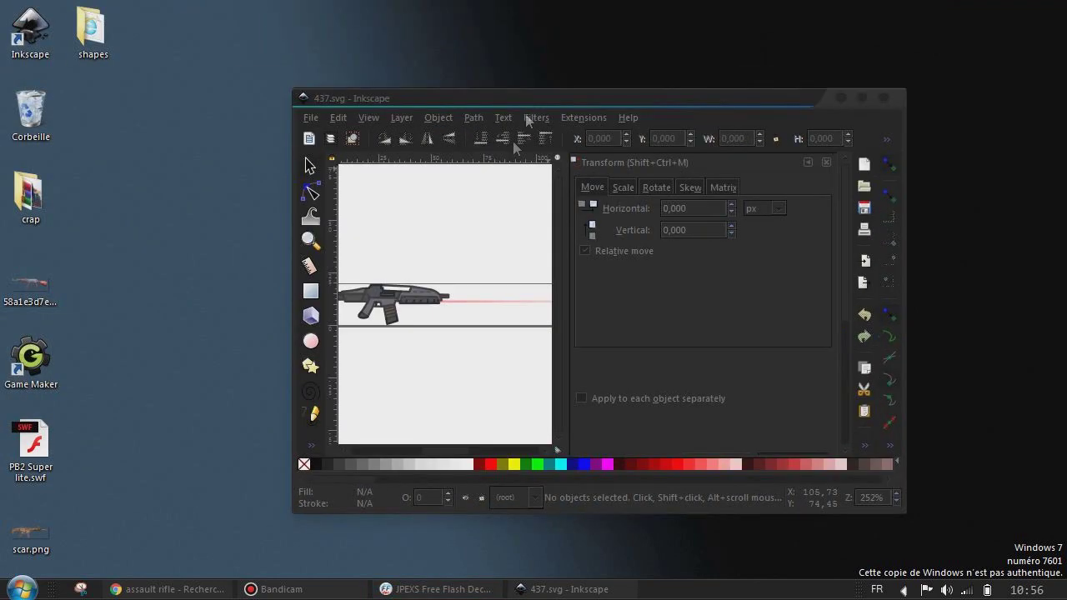
- Maximize Inkscape and delete the entire original rifle group
{"action": "left_click", "coordinate": [461, 233]}
{"action": "left_click", "coordinate": [867, 101]}
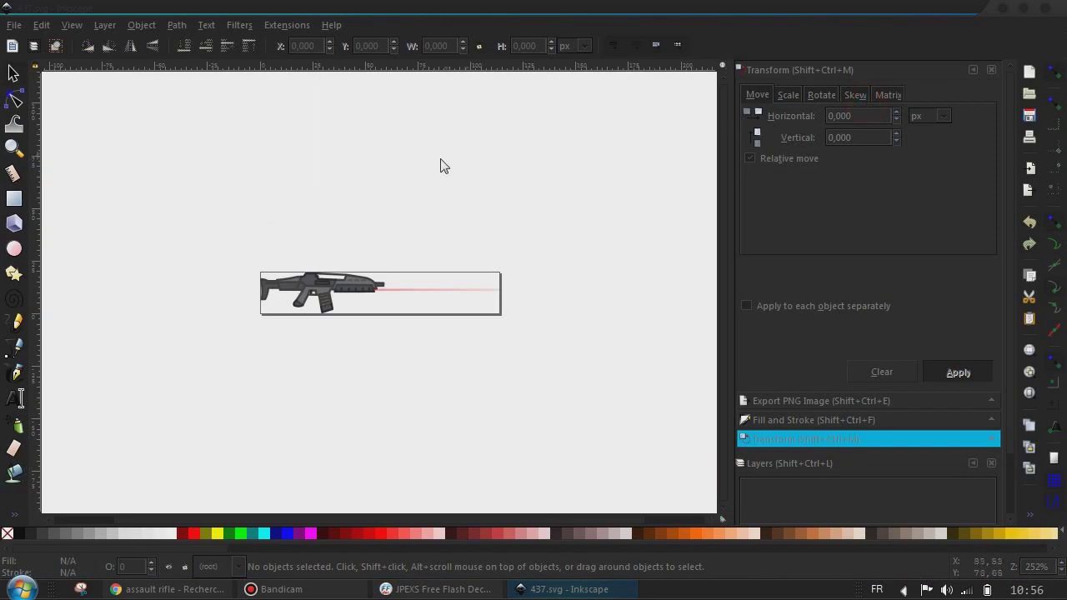
{"action": "key", "text": "ctrl+a"}
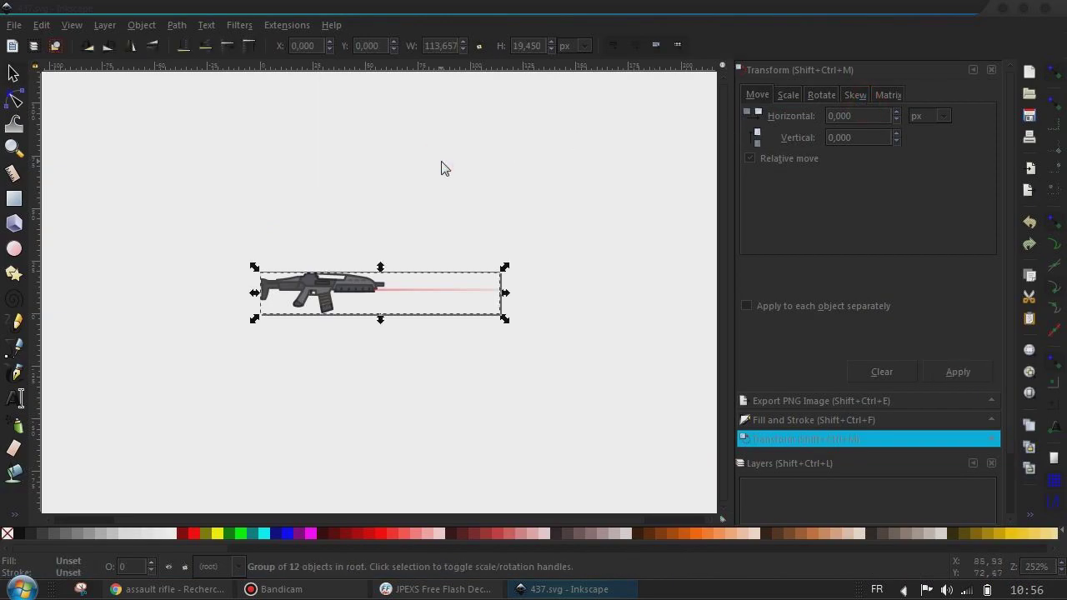
{"action": "key", "text": "Delete"}
- Move the Inkscape window aside and drag scar.png from the desktop onto the canvas
{"action": "left_click_drag", "start_coordinate": [286, 8], "coordinate": [658, 114]}
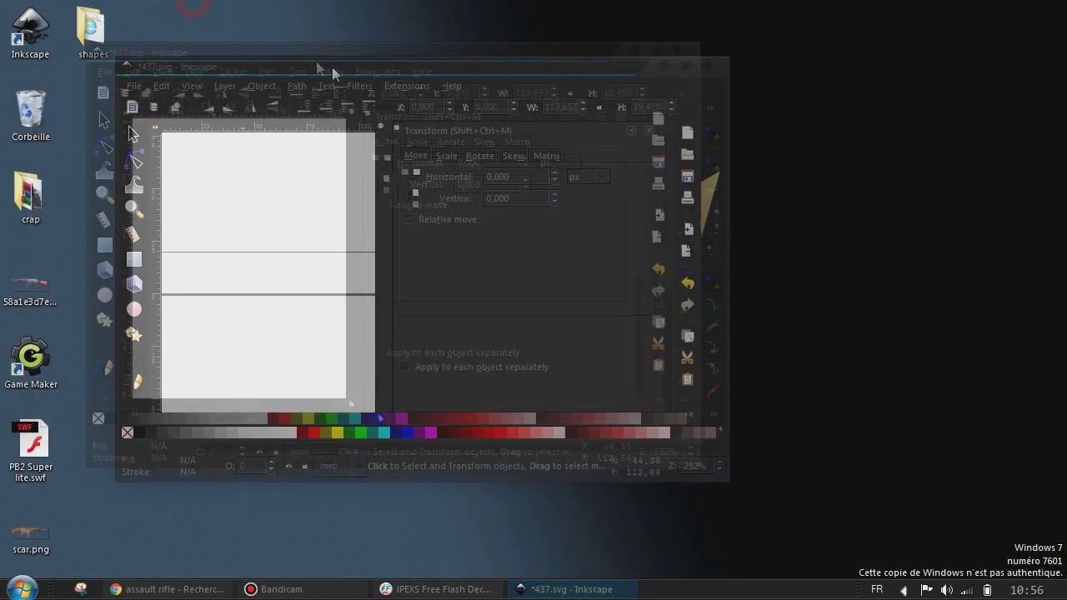
{"action": "left_click_drag", "start_coordinate": [38, 543], "coordinate": [386, 436]}
{"action": "left_click_drag", "start_coordinate": [30, 529], "coordinate": [555, 337]}
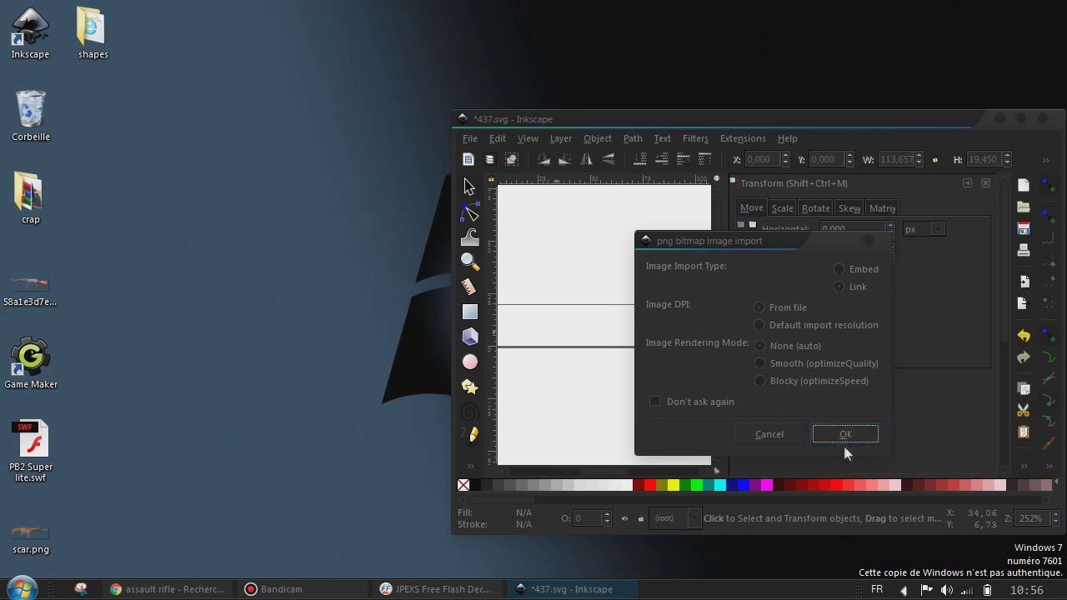
- Confirm importing scar.png and zoom out to see the whole picture
{"action": "left_click", "coordinate": [846, 435]}
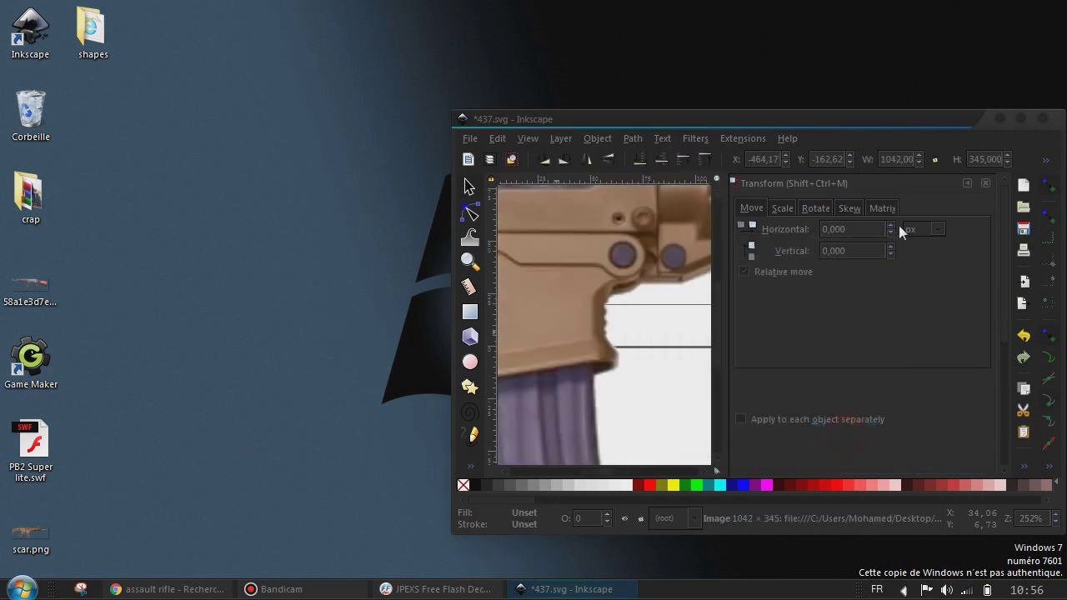
{"action": "left_click", "coordinate": [1024, 118]}
{"action": "left_click", "coordinate": [620, 287]}
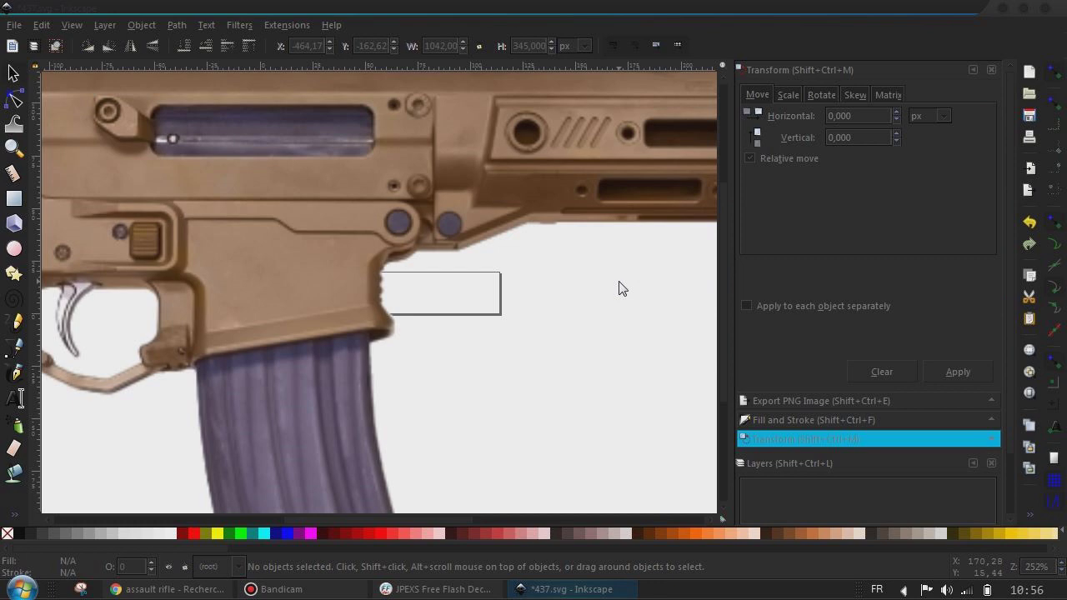
{"action": "key", "text": "minus"}
{"action": "key", "text": "minus"}
{"action": "key", "text": "minus"}
{"action": "key", "text": "minus"}
{"action": "key", "text": "minus"}
{"action": "key", "text": "plus"}
{"action": "key", "text": "plus"}
{"action": "key", "text": "minus"}
- Shrink the rifle picture and move it into the outline rectangle
{"action": "left_click", "coordinate": [512, 248]}
{"action": "left_click_drag", "start_coordinate": [660, 197], "coordinate": [211, 345]}
{"action": "mouse_move", "coordinate": [145, 375]}
{"action": "left_mouse_down"}
{"action": "mouse_move", "coordinate": [236, 339]}
{"action": "mouse_move", "coordinate": [358, 311]}
{"action": "left_mouse_up"}
{"action": "scroll", "coordinate": [359, 311], "scroll_direction": "up", "scroll_amount": 3}
{"action": "scroll", "coordinate": [387, 295], "scroll_direction": "up", "scroll_amount": 1}
{"action": "left_click_drag", "start_coordinate": [624, 205], "coordinate": [367, 294]}
{"action": "left_click_drag", "start_coordinate": [277, 315], "coordinate": [323, 283]}
{"action": "scroll", "coordinate": [324, 284], "scroll_direction": "up", "scroll_amount": 1}
{"action": "scroll", "coordinate": [324, 284], "scroll_direction": "up", "scroll_amount": 2}
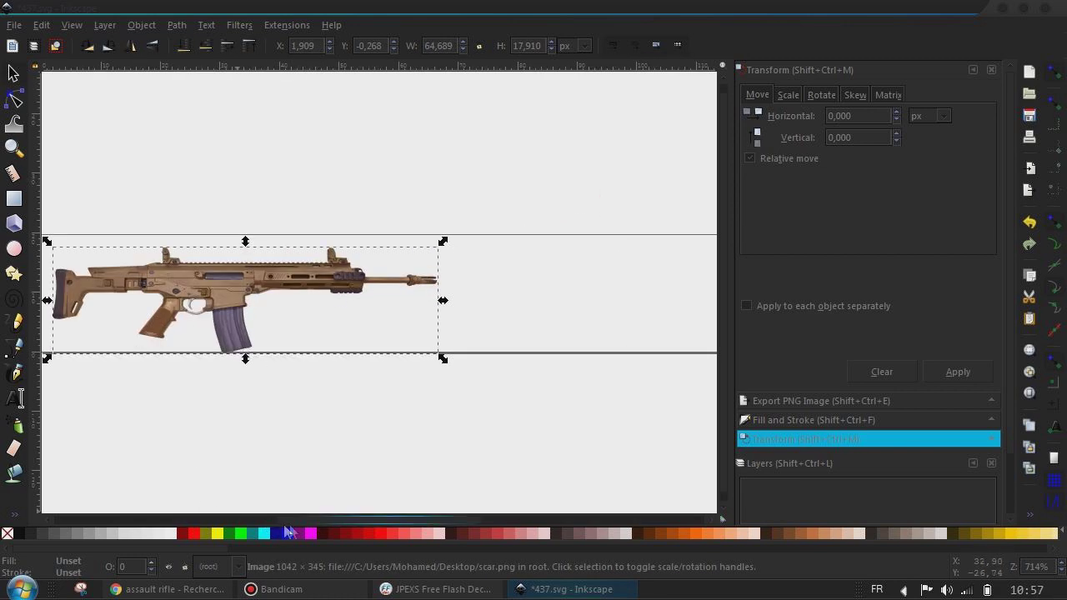
- Align the picture to the rectangle's left edge and adjust its width and height to fit
{"action": "left_click_drag", "start_coordinate": [390, 519], "coordinate": [297, 518]}
{"action": "left_click", "coordinate": [410, 297]}
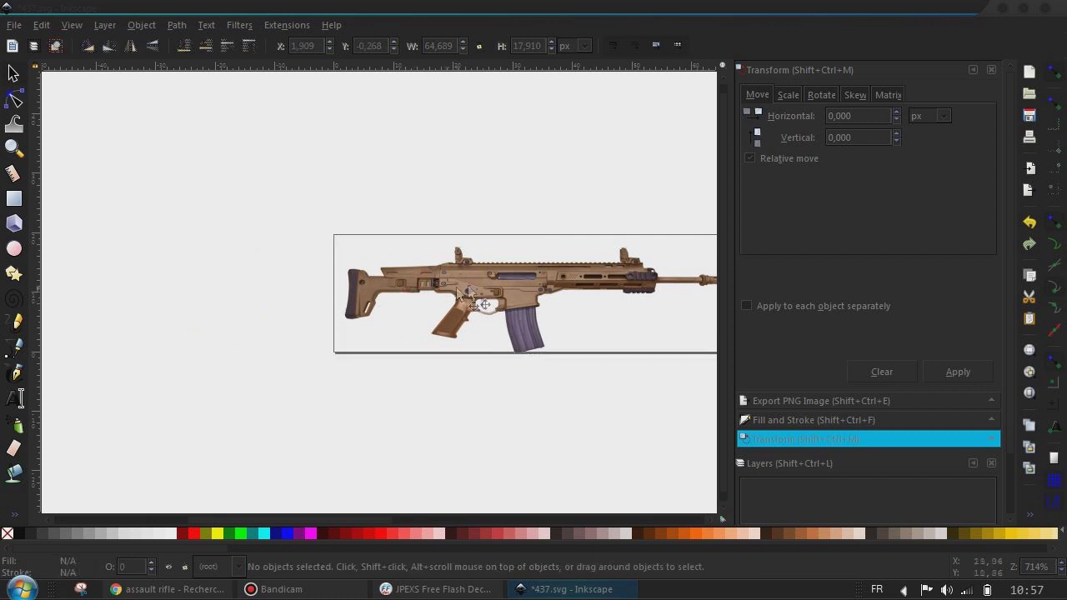
{"action": "left_click_drag", "start_coordinate": [473, 283], "coordinate": [458, 282]}
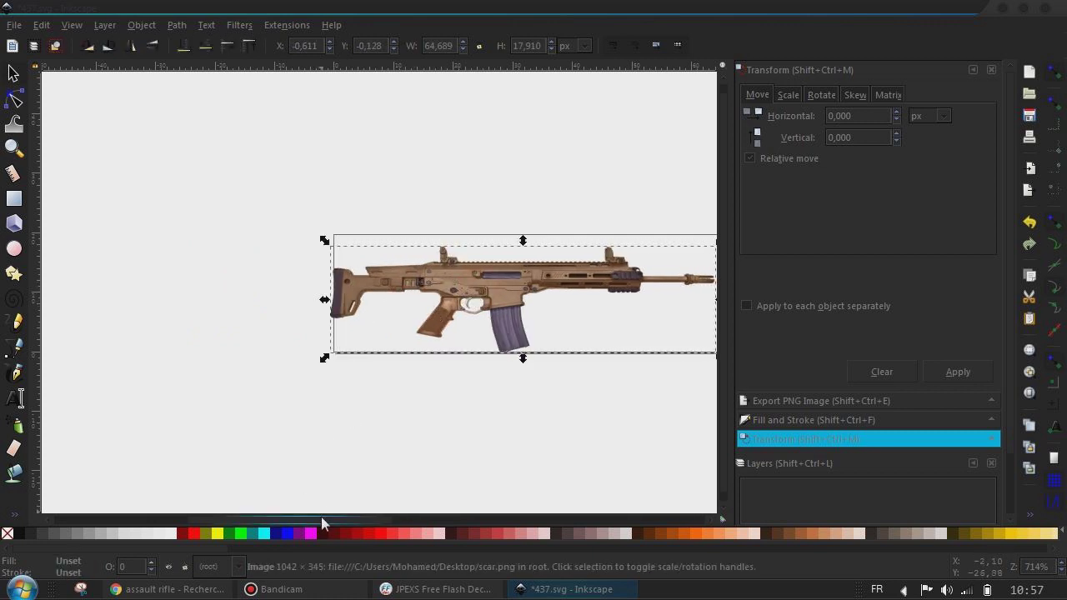
{"action": "left_click_drag", "start_coordinate": [325, 519], "coordinate": [354, 519]}
{"action": "left_click_drag", "start_coordinate": [620, 301], "coordinate": [574, 307]}
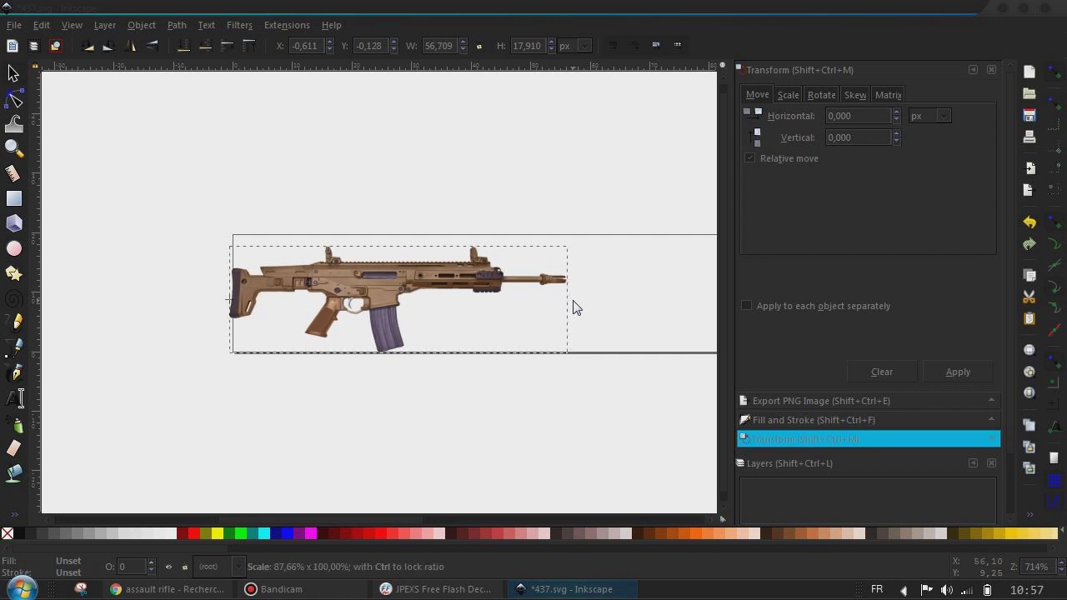
{"action": "left_click_drag", "start_coordinate": [573, 308], "coordinate": [574, 307]}
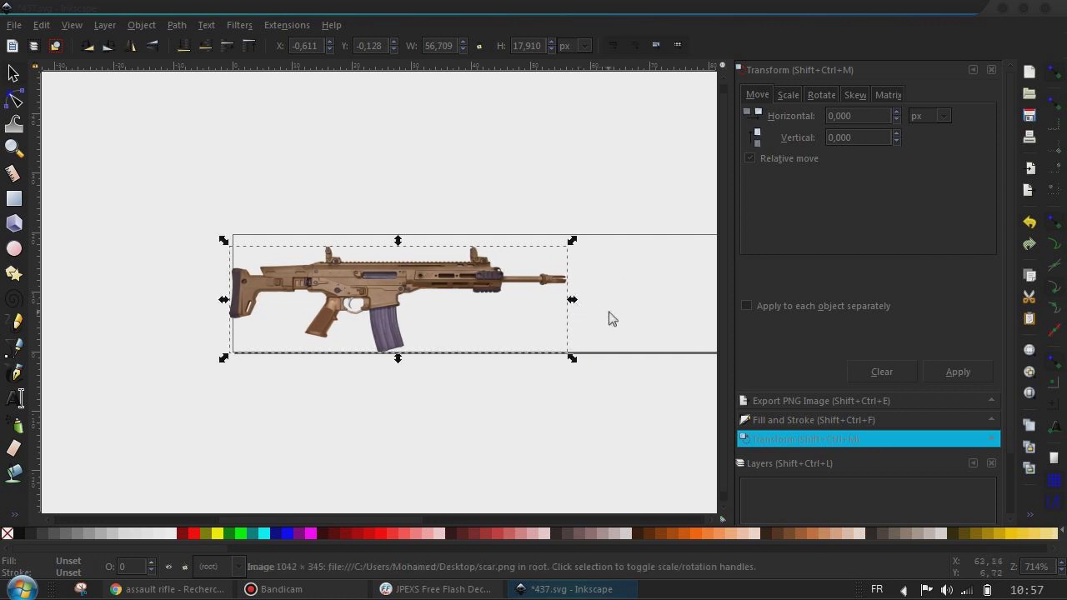
{"action": "left_click_drag", "start_coordinate": [572, 240], "coordinate": [575, 239]}
{"action": "left_click", "coordinate": [439, 183]}
{"action": "key", "text": "plus"}
{"action": "key", "text": "plus"}
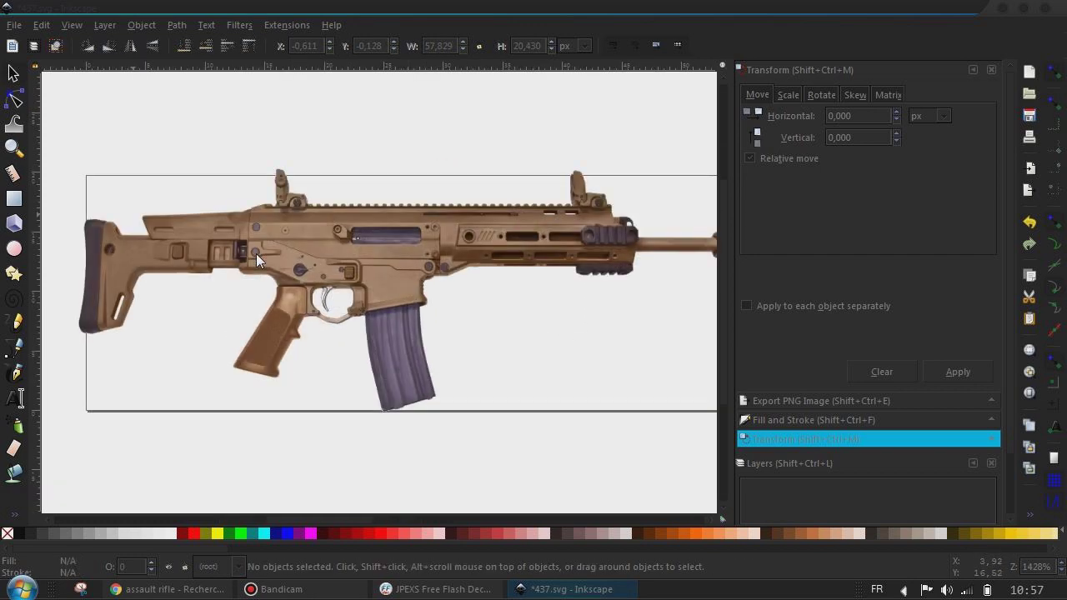
- With the Bezier pen, trace nodes from above the grip around the stock to the rail
{"action": "key", "text": "plus"}
{"action": "scroll", "coordinate": [256, 254], "scroll_direction": "left", "scroll_amount": 3}
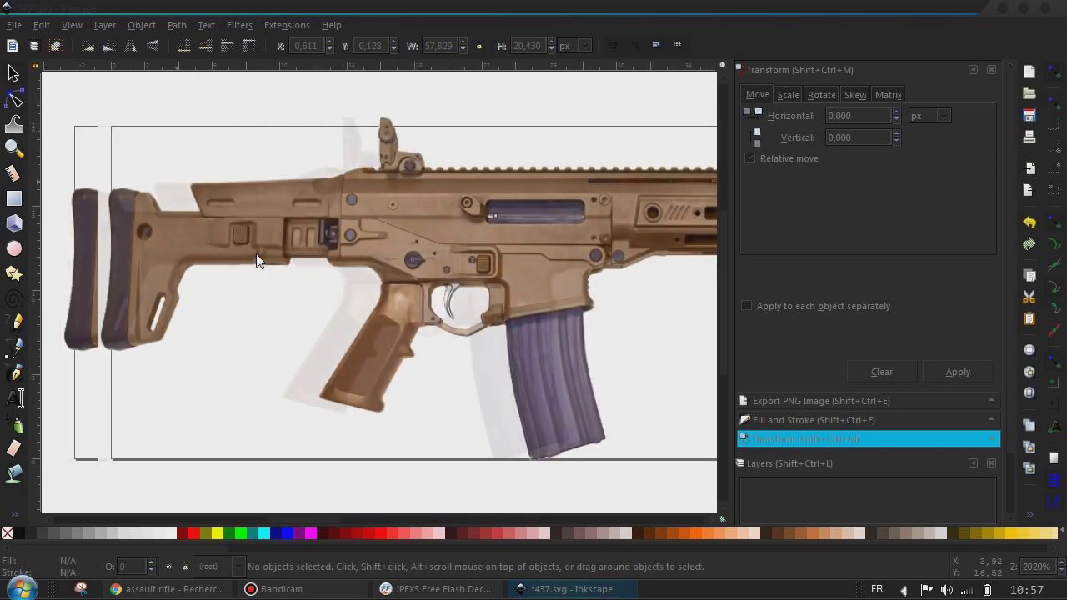
{"action": "scroll", "coordinate": [256, 254], "scroll_direction": "down", "scroll_amount": 2}
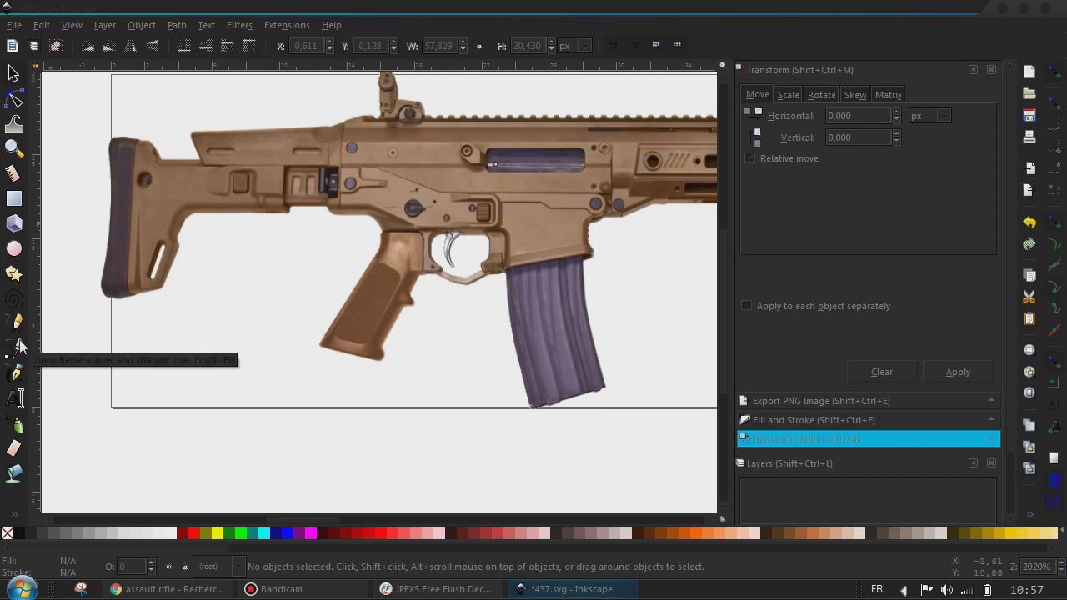
{"action": "left_click", "coordinate": [20, 347]}
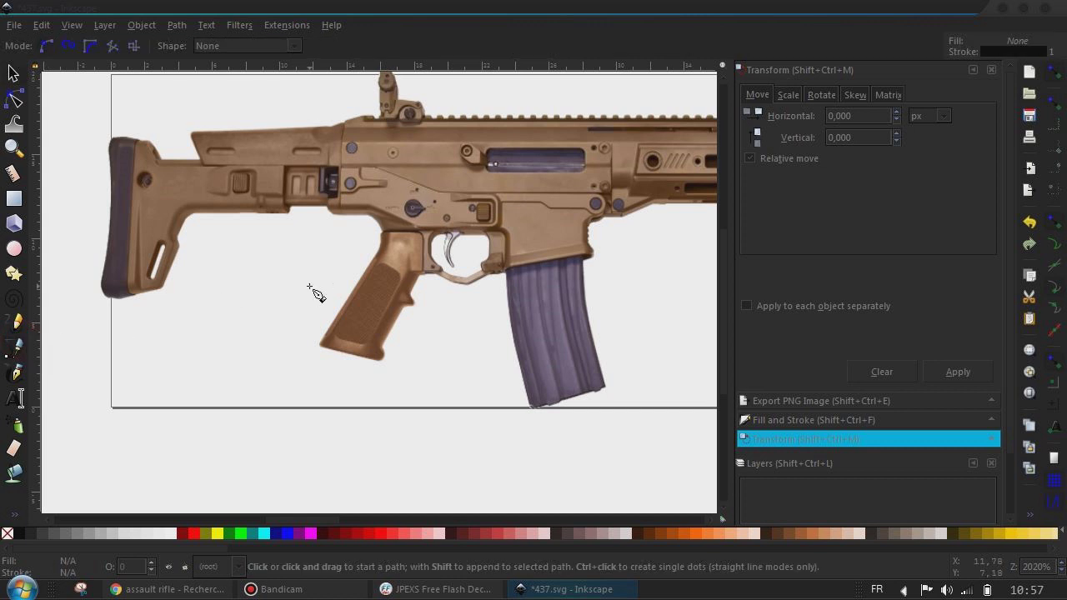
{"action": "left_click", "coordinate": [384, 237]}
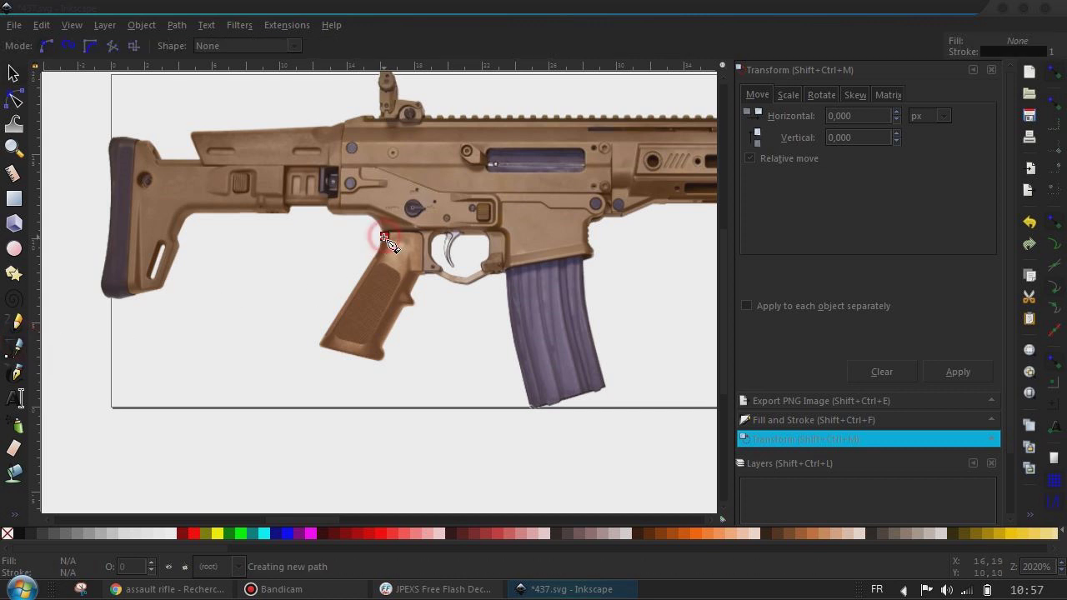
{"action": "left_click", "coordinate": [330, 210]}
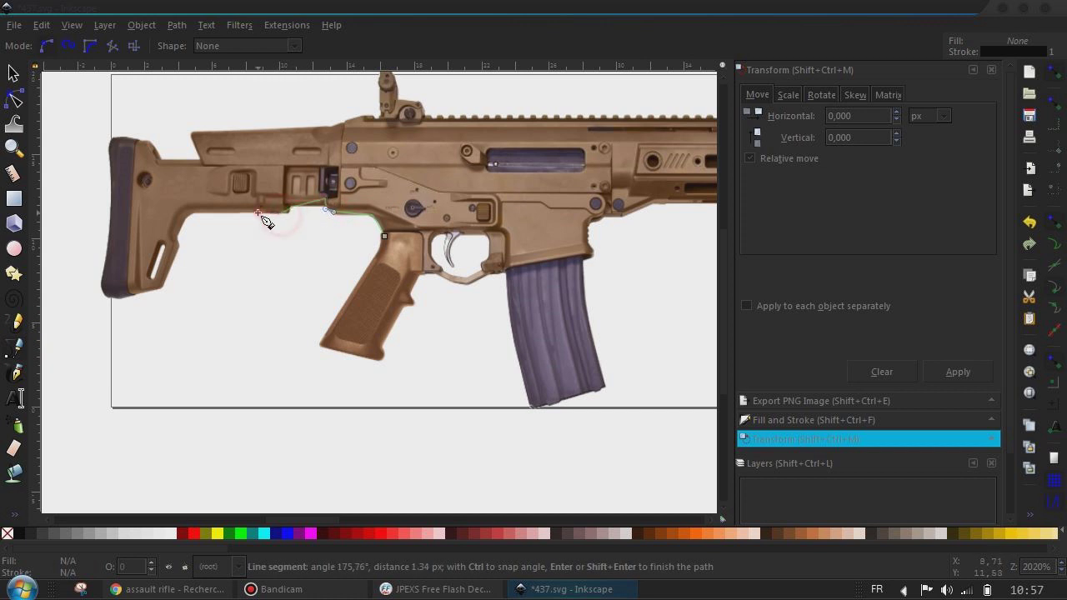
{"action": "left_click_drag", "start_coordinate": [174, 235], "coordinate": [185, 243]}
{"action": "left_click", "coordinate": [181, 255]}
{"action": "left_click", "coordinate": [154, 288]}
{"action": "left_click", "coordinate": [127, 239]}
{"action": "left_click", "coordinate": [136, 138]}
{"action": "left_click", "coordinate": [160, 160]}
{"action": "left_click", "coordinate": [208, 159]}
{"action": "left_click", "coordinate": [192, 132]}
{"action": "left_click", "coordinate": [331, 125]}
{"action": "left_click", "coordinate": [364, 119]}
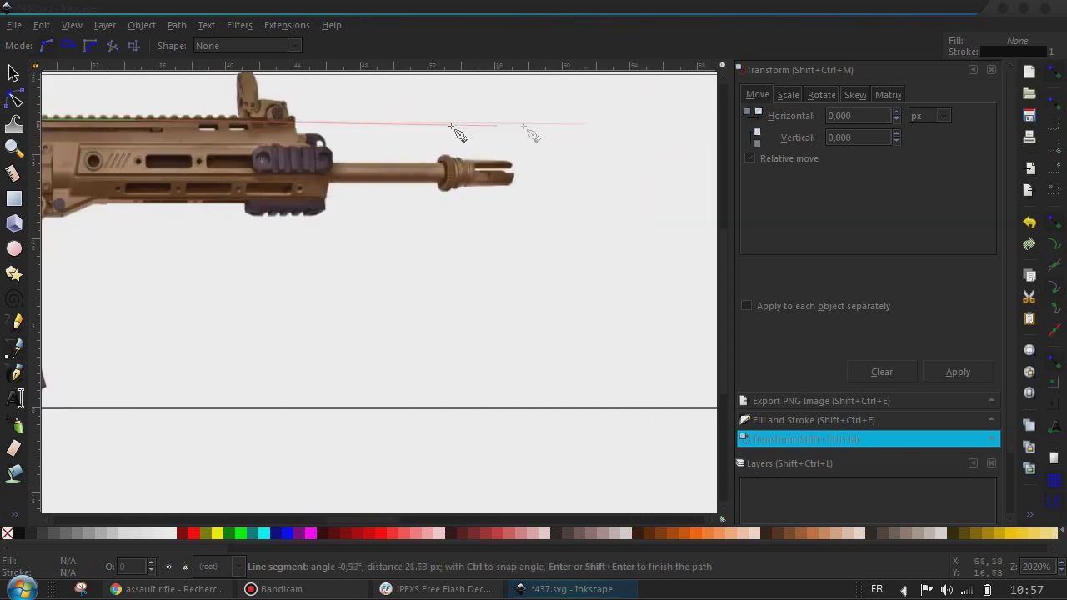
- Continue the outline past the rail and barrel corners, along the lower handguard and receiver
{"action": "left_click", "coordinate": [299, 134]}
{"action": "left_click", "coordinate": [330, 147]}
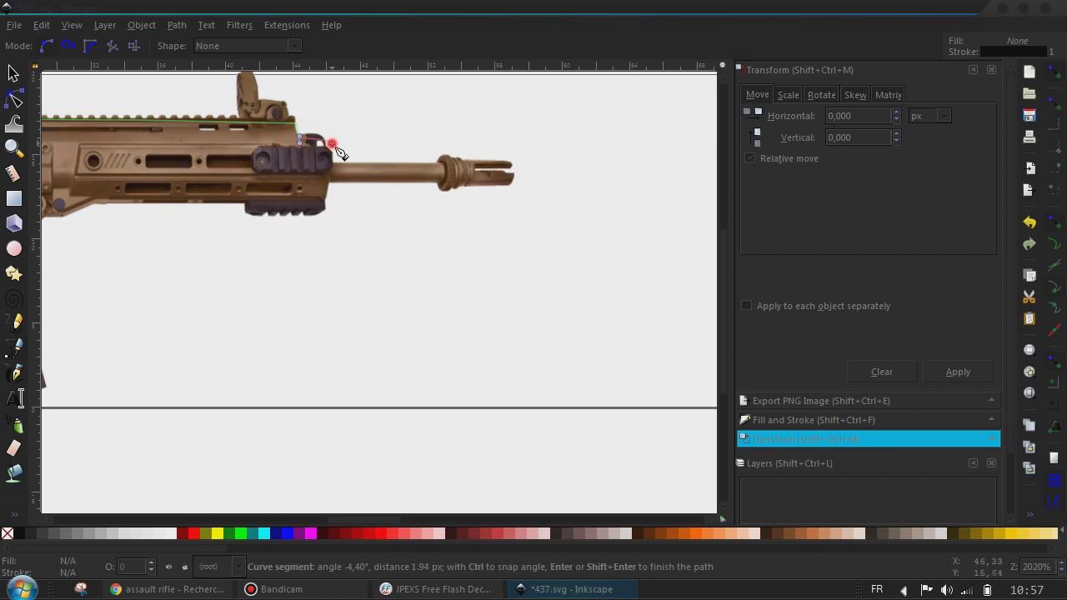
{"action": "left_click", "coordinate": [324, 215]}
{"action": "left_click", "coordinate": [241, 206]}
{"action": "scroll", "coordinate": [247, 211], "scroll_direction": "left", "scroll_amount": 5}
{"action": "left_click", "coordinate": [249, 203]}
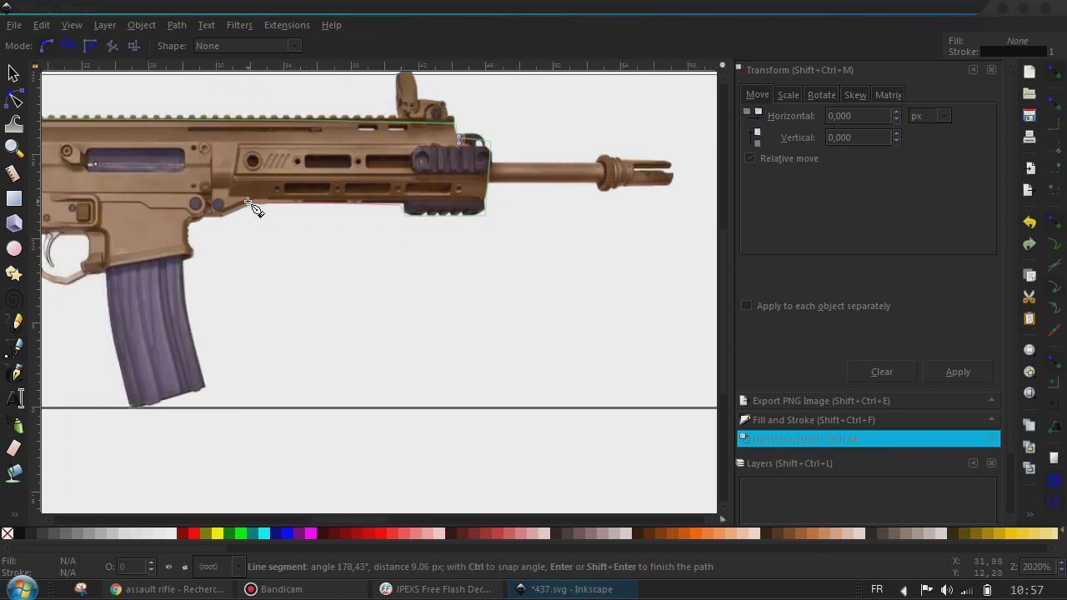
{"action": "left_click", "coordinate": [217, 220]}
{"action": "left_click", "coordinate": [190, 216]}
{"action": "left_click", "coordinate": [193, 260]}
{"action": "left_click", "coordinate": [93, 274]}
{"action": "left_click", "coordinate": [92, 247]}
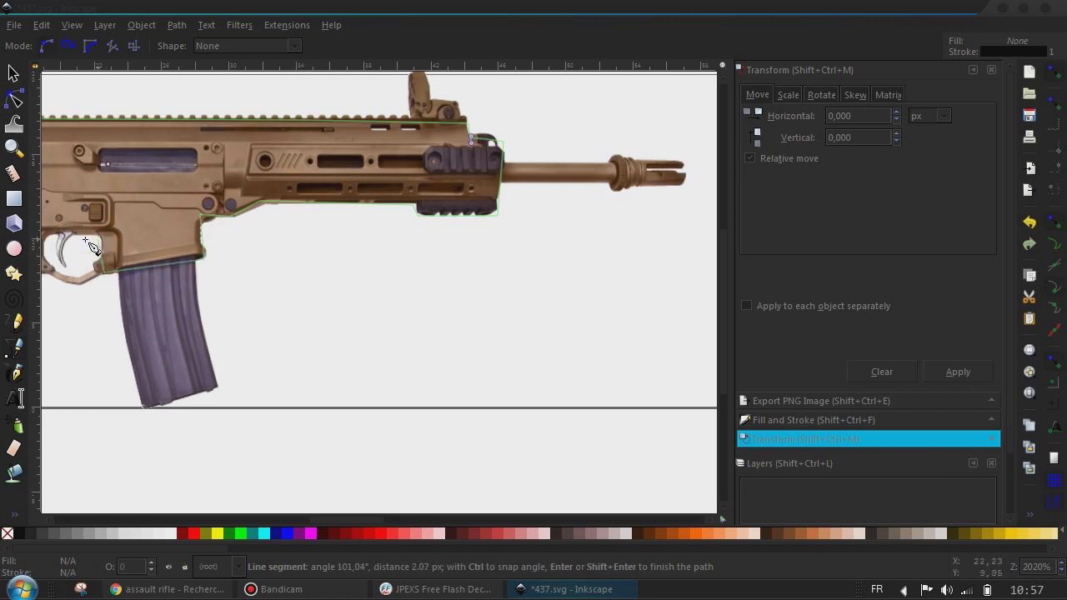
- Trace around the trigger guard and pistol grip, then close the path at its start
{"action": "scroll", "coordinate": [142, 242], "scroll_direction": "left", "scroll_amount": 5}
{"action": "left_click", "coordinate": [189, 238]}
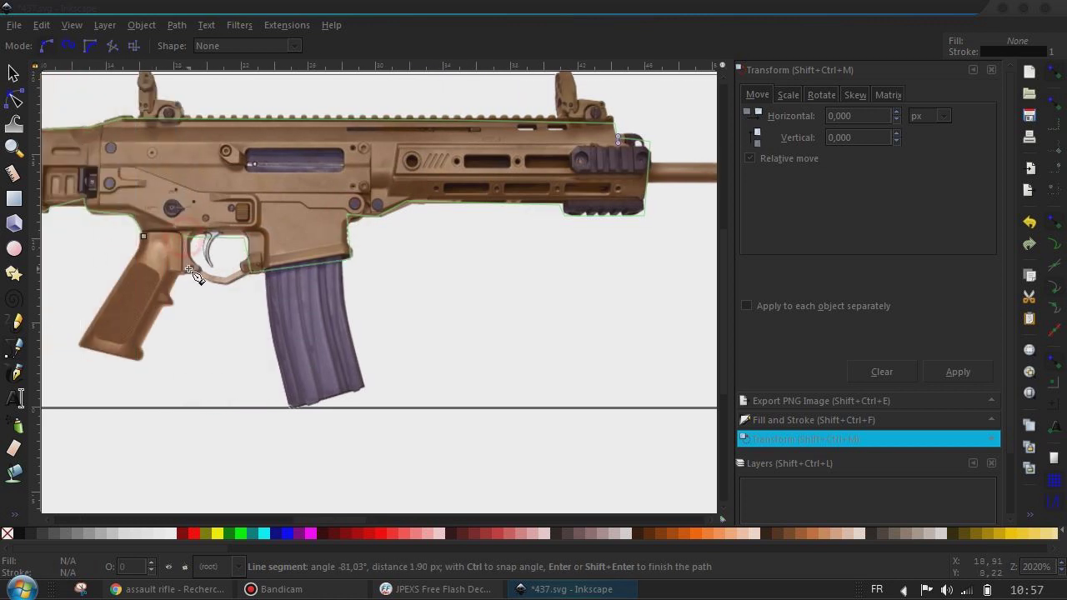
{"action": "left_click", "coordinate": [185, 274]}
{"action": "left_click", "coordinate": [143, 357]}
{"action": "left_click_drag", "start_coordinate": [81, 342], "coordinate": [70, 346]}
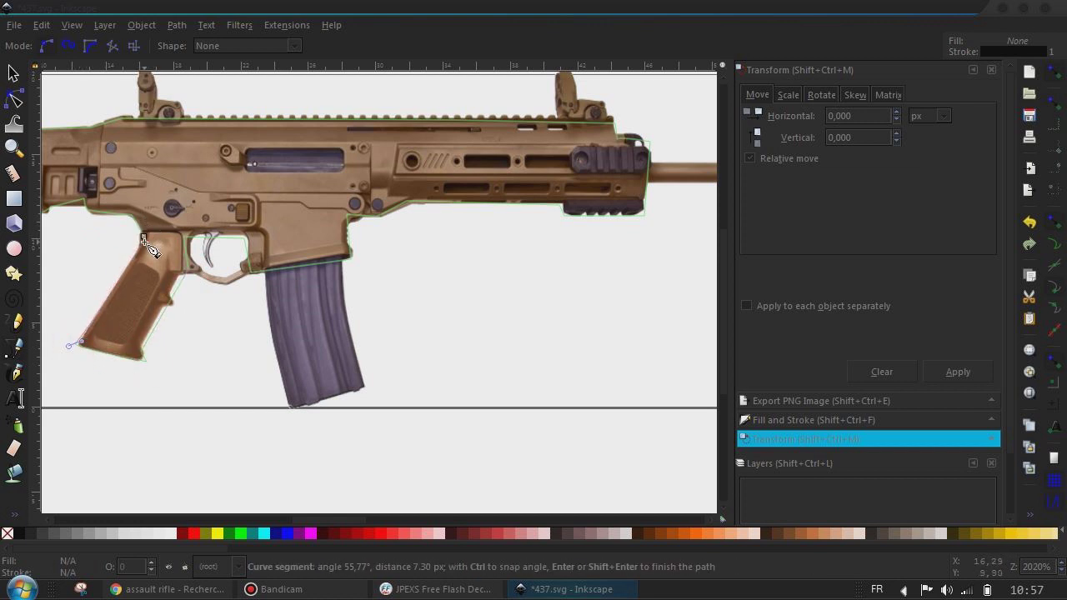
{"action": "left_click", "coordinate": [145, 240]}
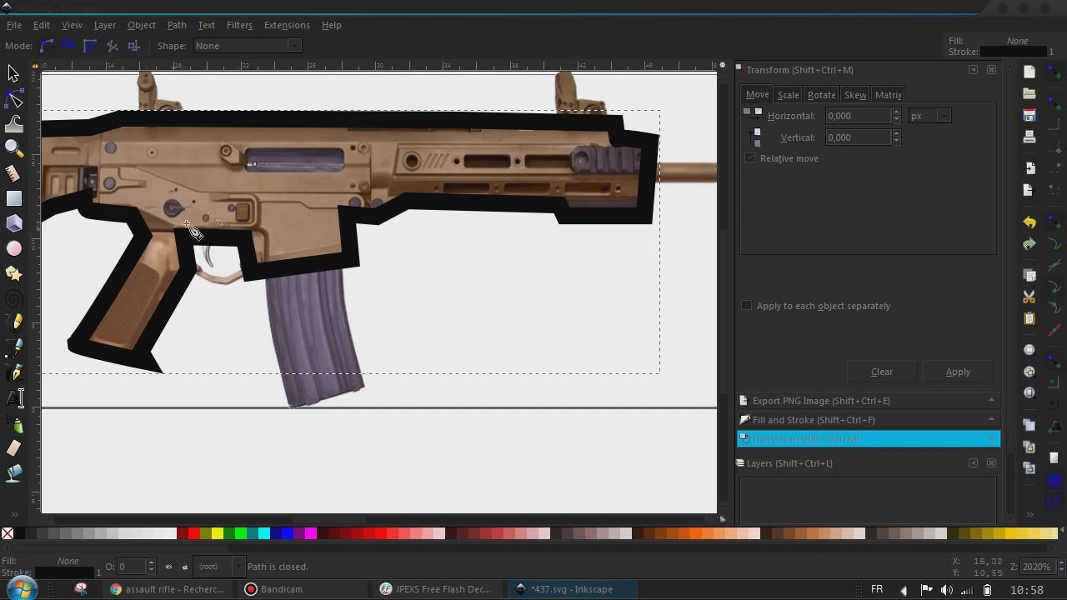
- Move the traced rifle outline down and right, off the photo
{"action": "left_click", "coordinate": [14, 75]}
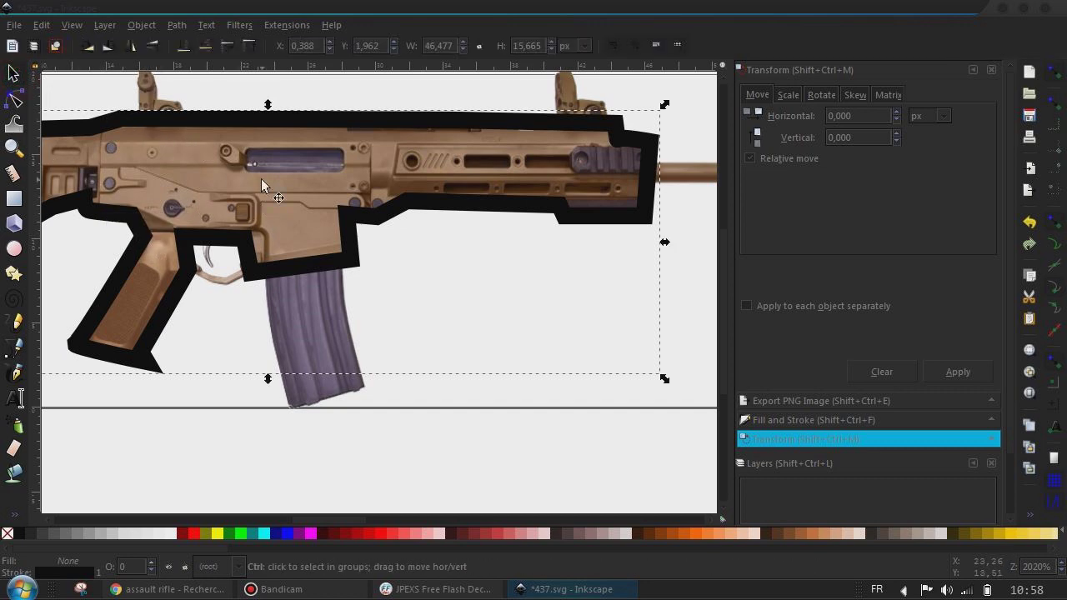
{"action": "scroll", "coordinate": [262, 180], "scroll_direction": "left", "scroll_amount": 1}
{"action": "scroll", "coordinate": [262, 180], "scroll_direction": "left", "scroll_amount": 5}
{"action": "scroll", "coordinate": [261, 178], "scroll_direction": "left", "scroll_amount": 1}
{"action": "key", "text": "minus"}
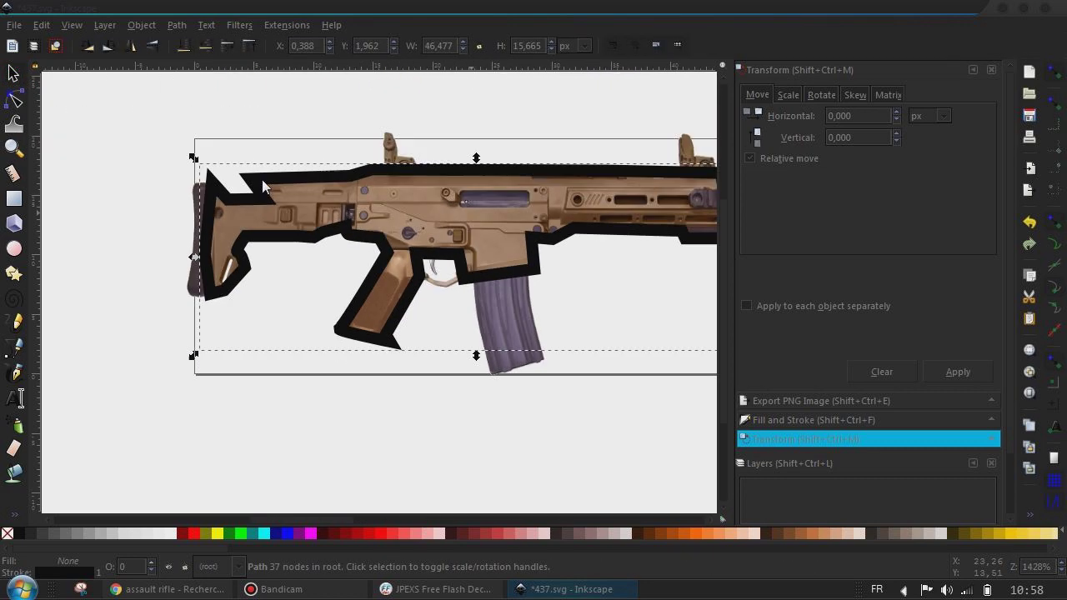
{"action": "key", "text": "minus"}
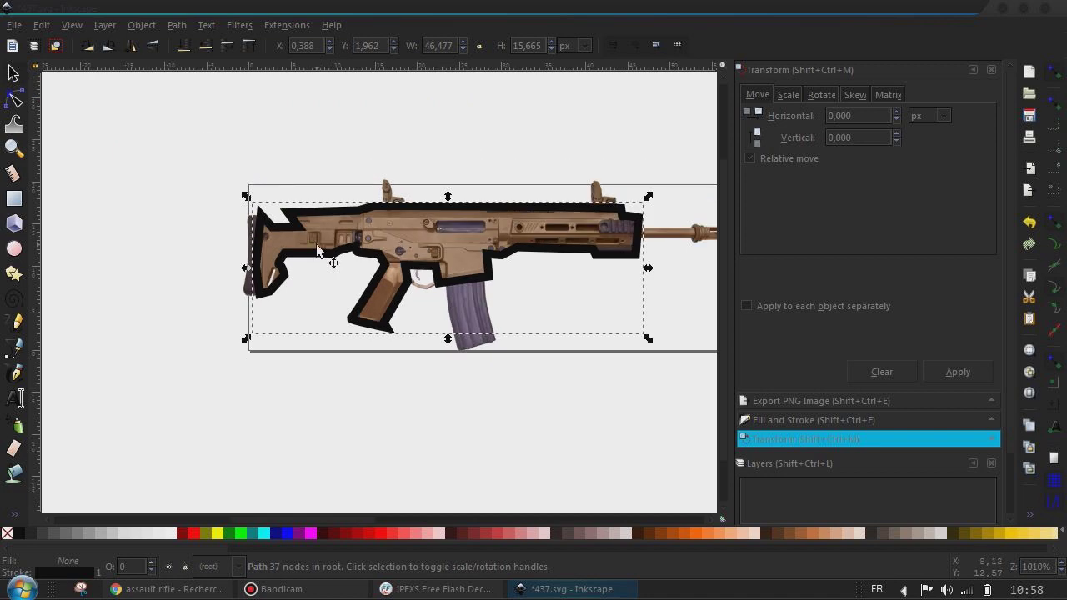
{"action": "left_click_drag", "start_coordinate": [317, 254], "coordinate": [421, 321]}
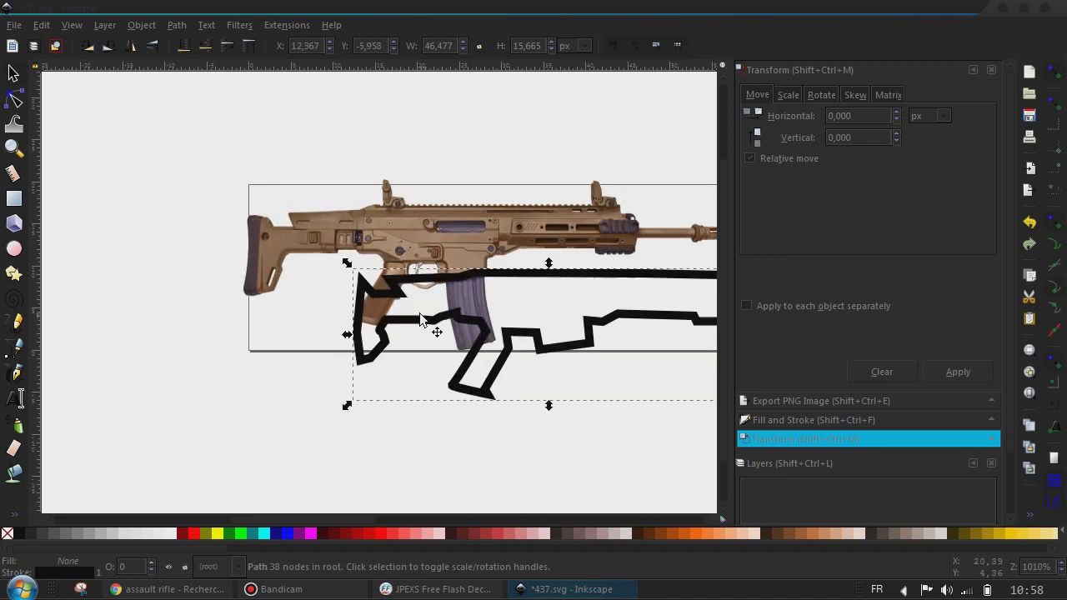
- Give the rifle shape a flat tan fill sampled from the photo's rifle
{"action": "right_click", "coordinate": [71, 570]}
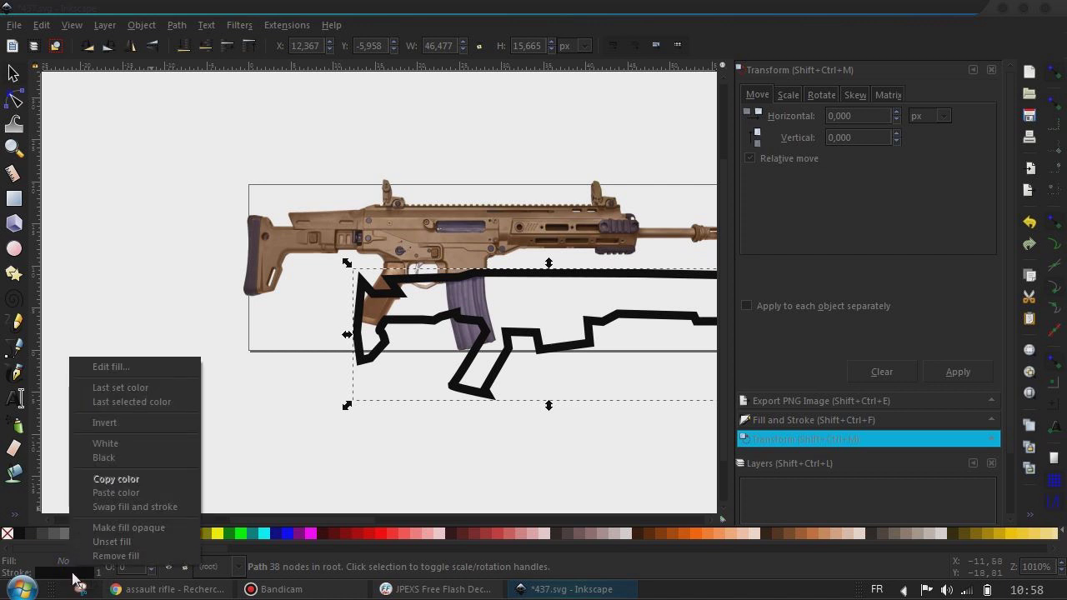
{"action": "left_click", "coordinate": [102, 368]}
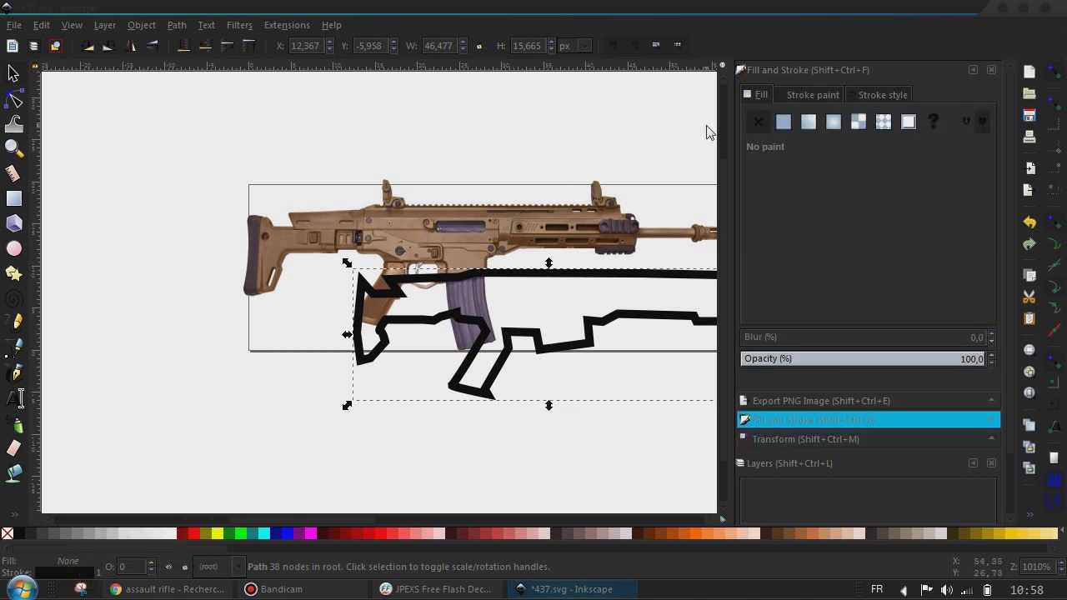
{"action": "left_click", "coordinate": [786, 123]}
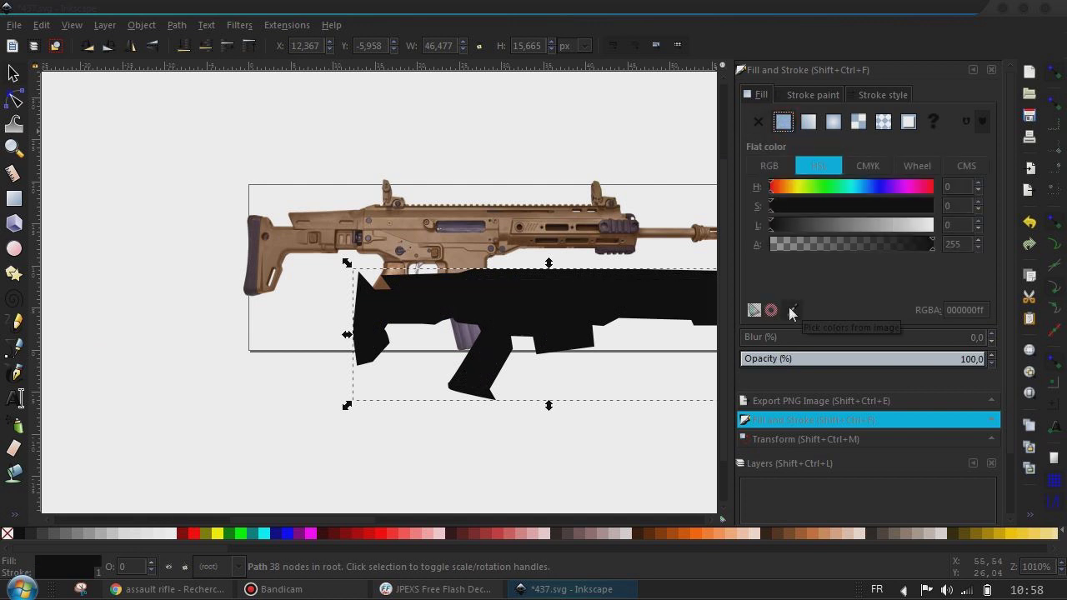
{"action": "left_click", "coordinate": [792, 310]}
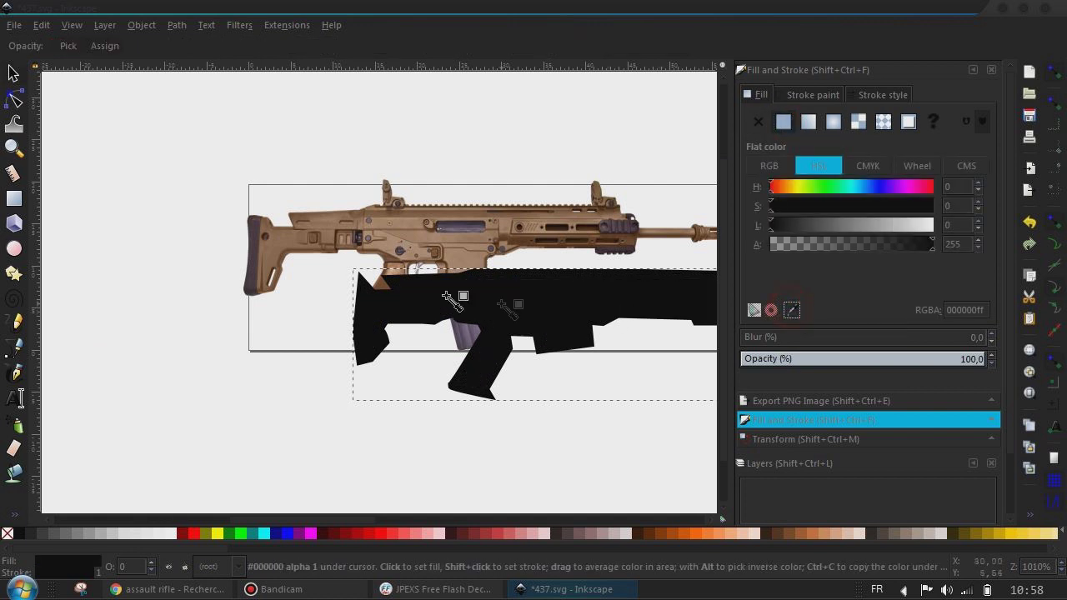
{"action": "left_click", "coordinate": [416, 237]}
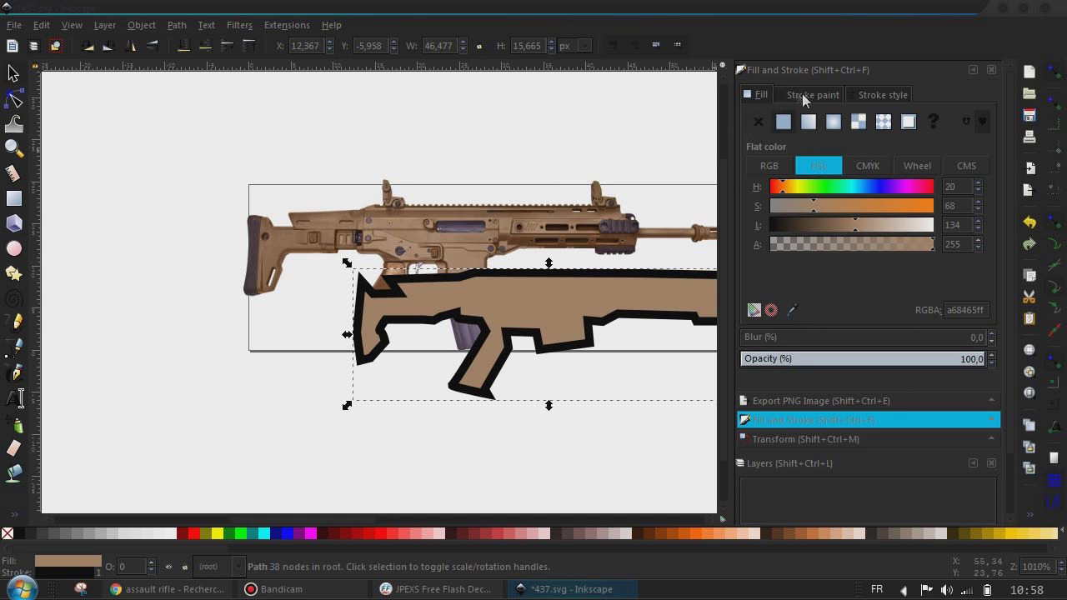
- Give it a flat brown stroke sampled from the rifle, darkened to near-black
{"action": "left_click", "coordinate": [803, 98]}
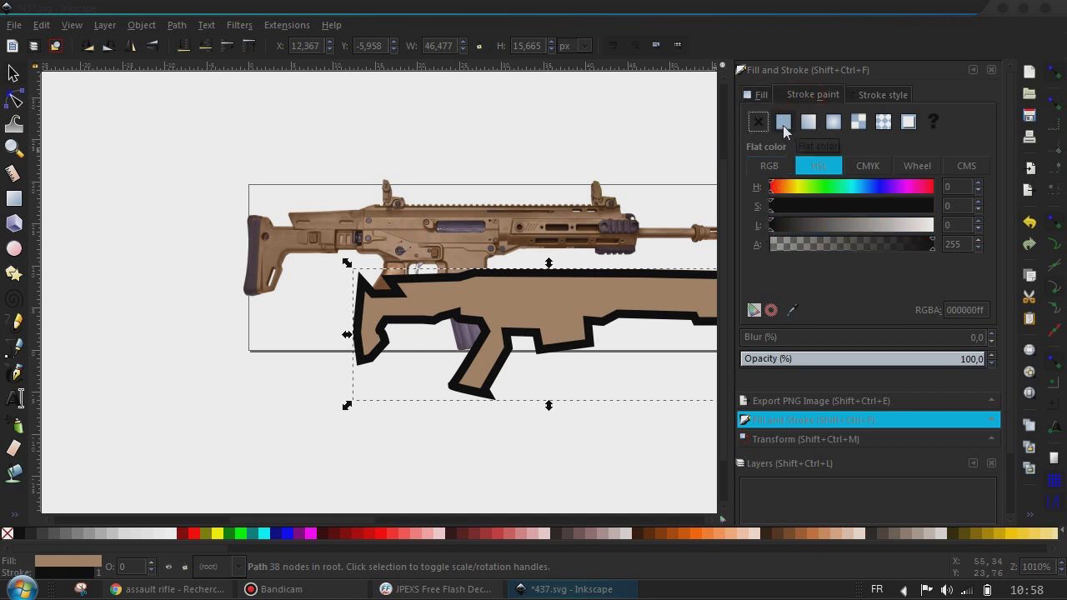
{"action": "left_click", "coordinate": [783, 125]}
{"action": "left_click", "coordinate": [791, 309]}
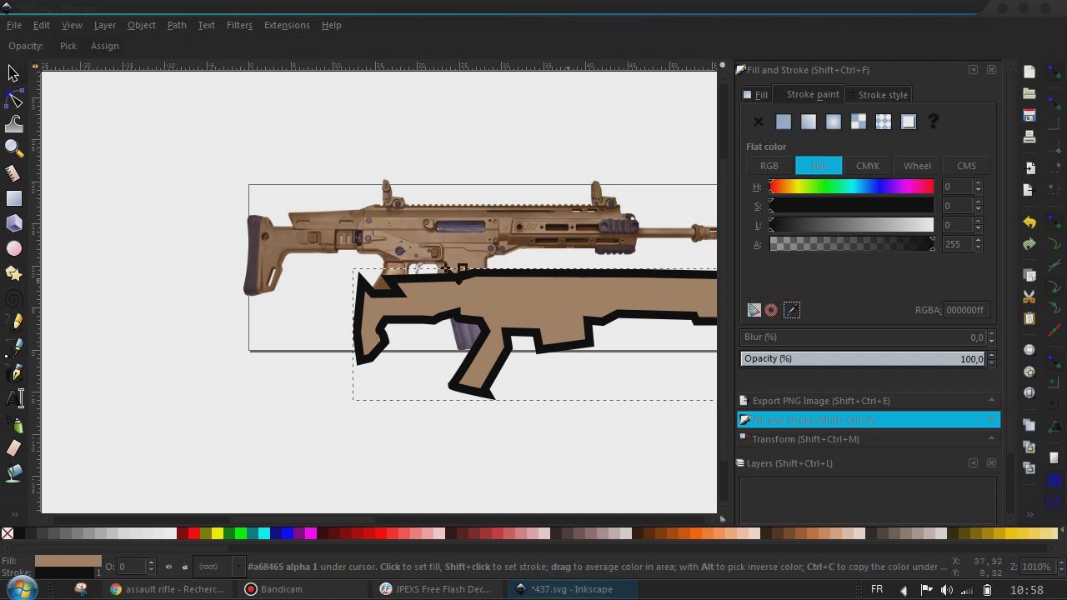
{"action": "left_click", "coordinate": [627, 242]}
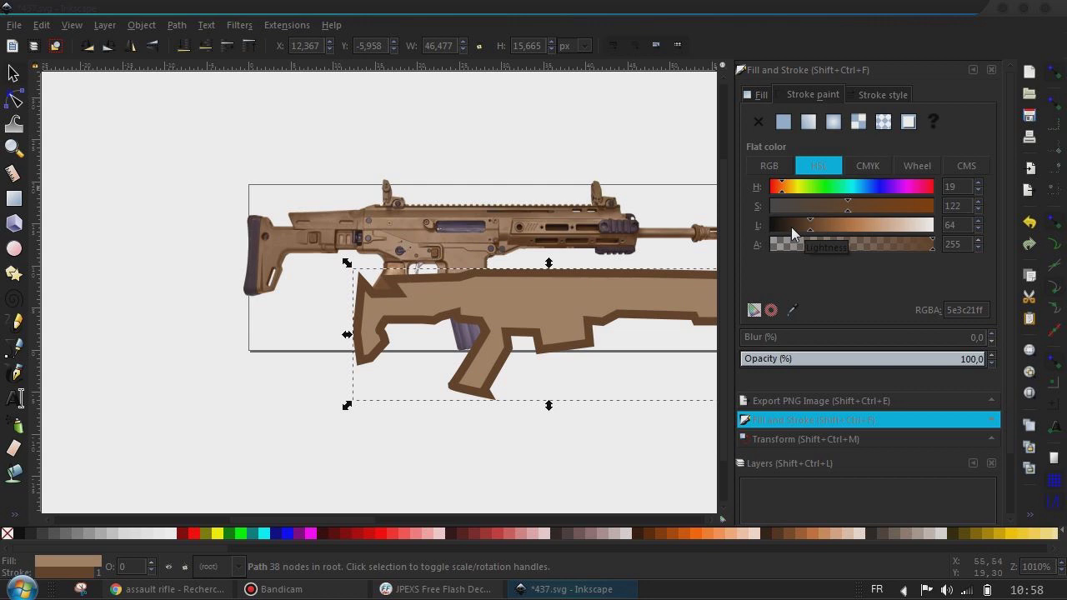
{"action": "left_click_drag", "start_coordinate": [794, 234], "coordinate": [787, 233]}
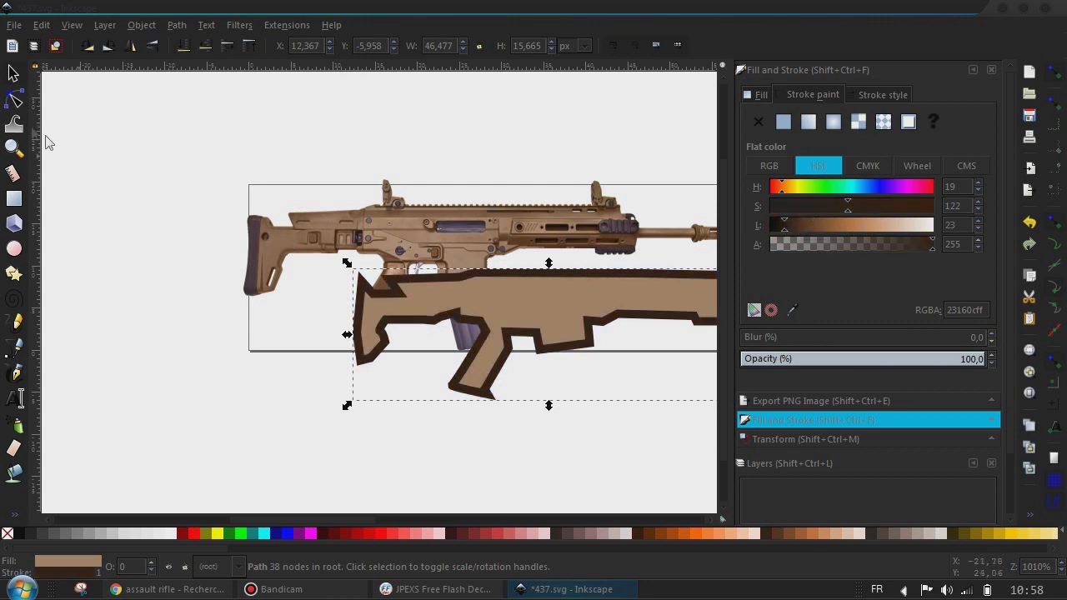
{"action": "left_click", "coordinate": [14, 73]}
{"action": "left_click", "coordinate": [161, 155]}
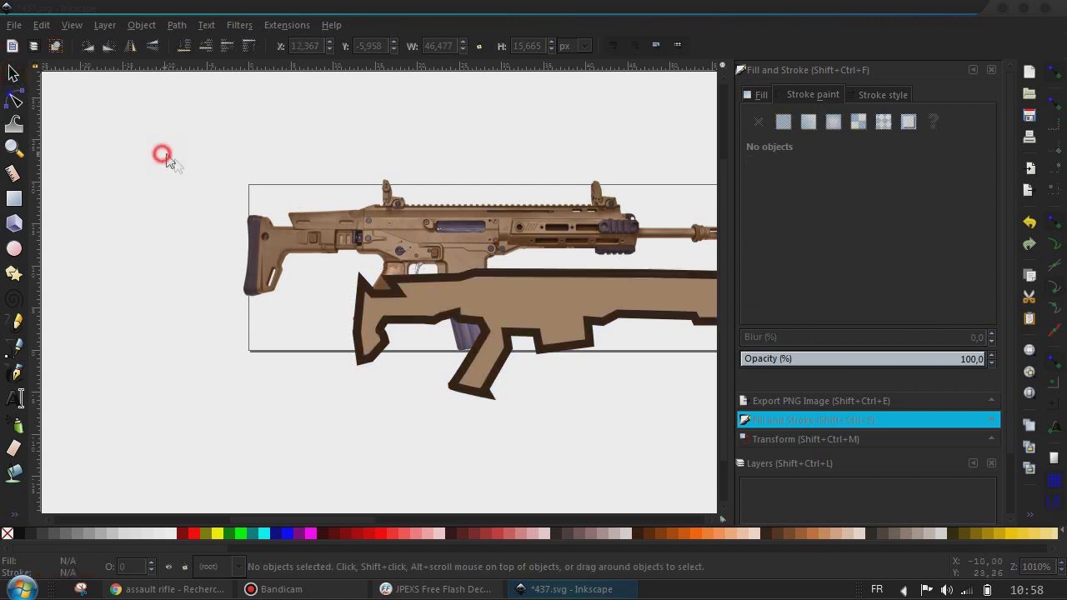
- Realign the tan body over the photo and trace a closed buttstock outline
{"action": "scroll", "coordinate": [271, 224], "scroll_direction": "up", "scroll_amount": 2, "text": "ctrl"}
{"action": "left_click_drag", "start_coordinate": [476, 286], "coordinate": [265, 170]}
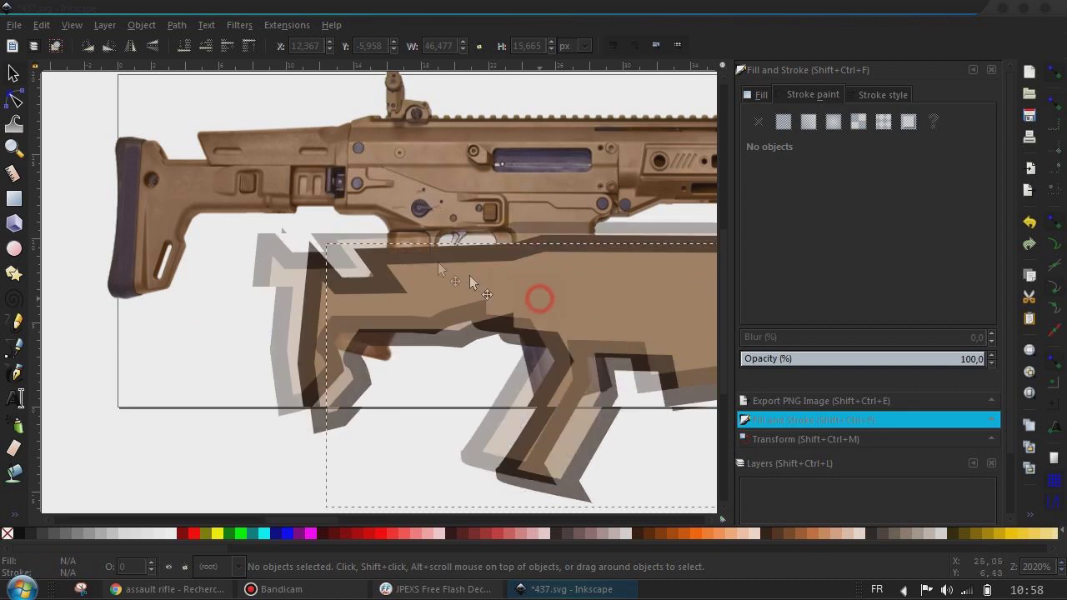
{"action": "left_click", "coordinate": [53, 187]}
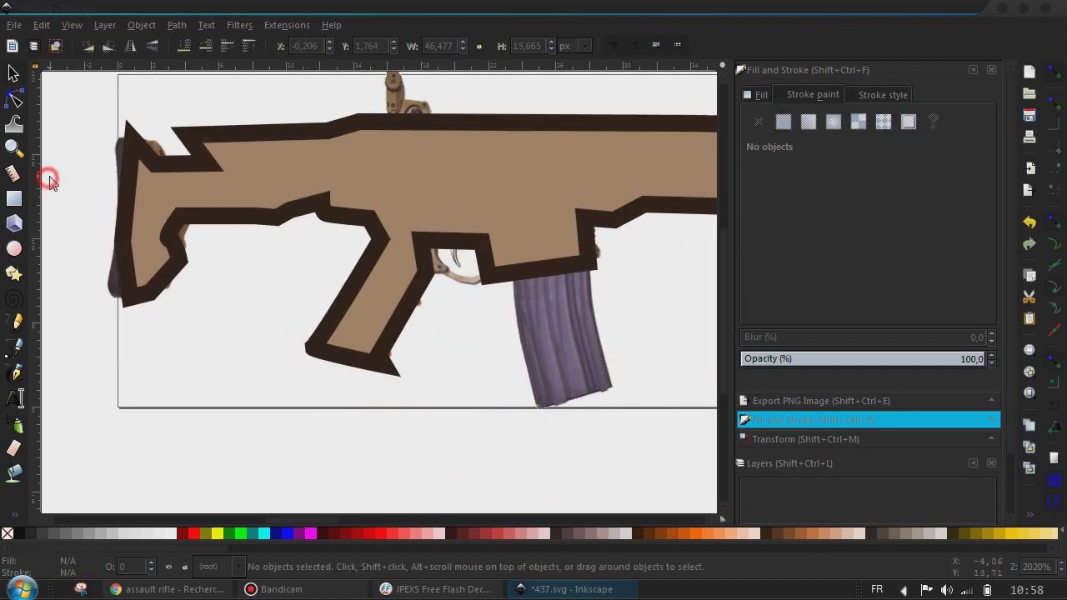
{"action": "left_click", "coordinate": [17, 347]}
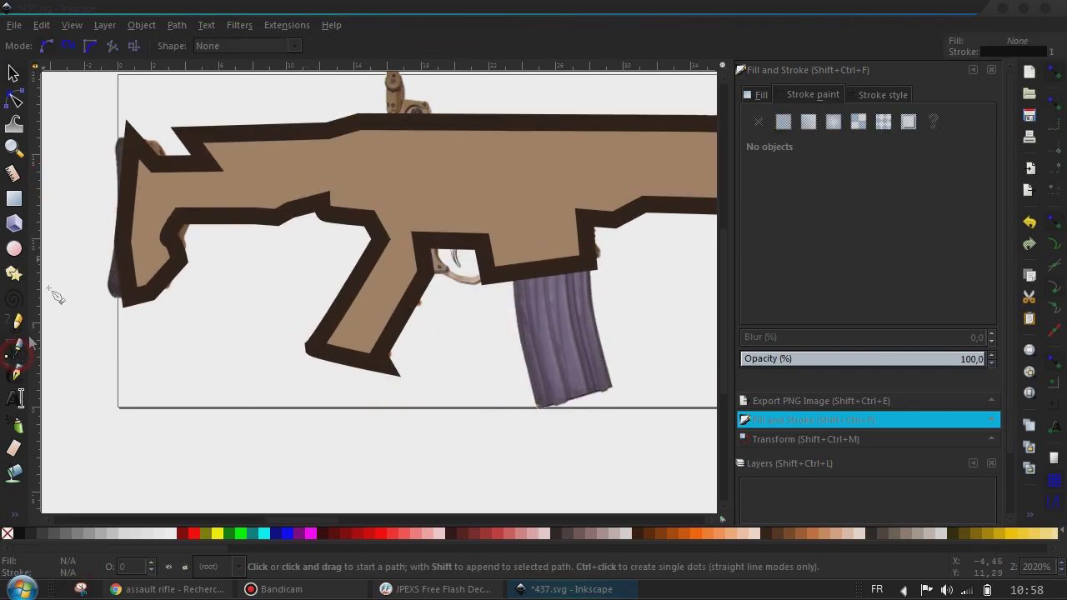
{"action": "left_click", "coordinate": [114, 139]}
{"action": "left_click", "coordinate": [121, 315]}
{"action": "left_click", "coordinate": [170, 286]}
{"action": "left_click", "coordinate": [173, 210]}
{"action": "left_click", "coordinate": [155, 154]}
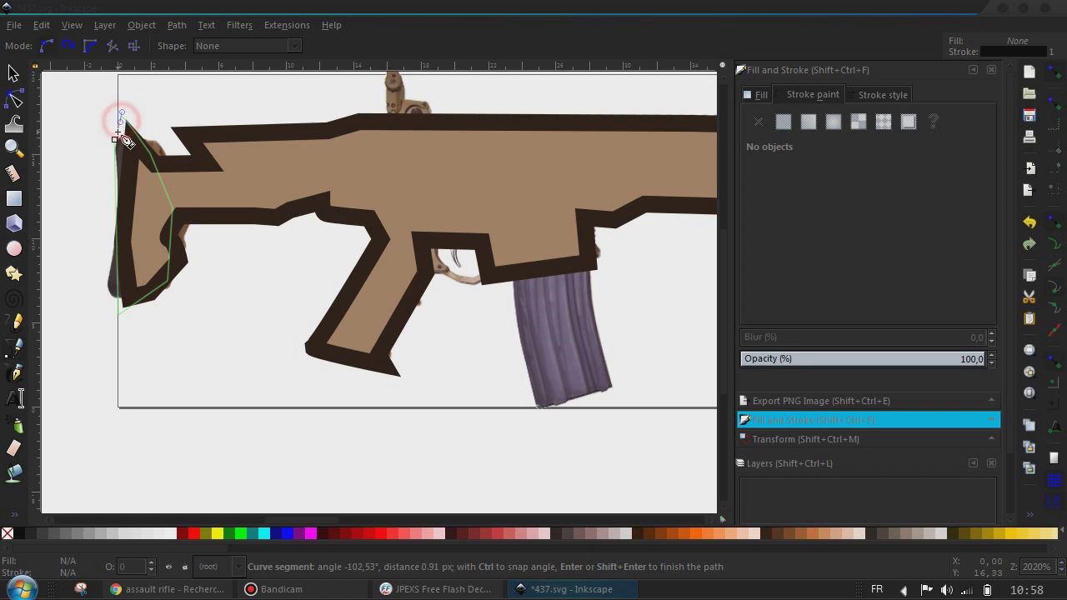
{"action": "left_click", "coordinate": [116, 140]}
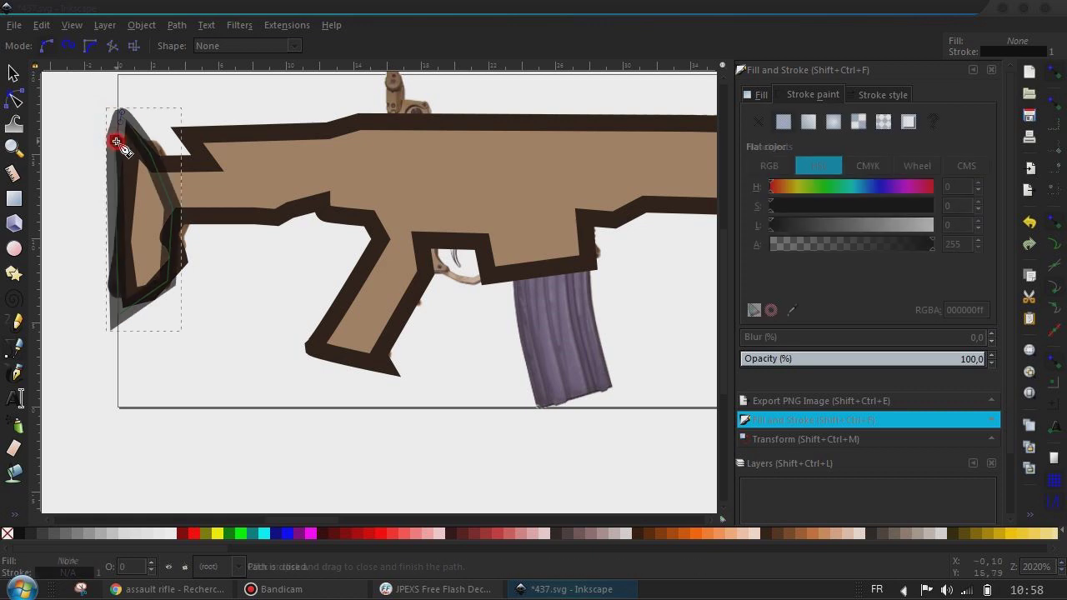
- Move the body aside, place the buttstock over the photo, and sample the stock's dark purple
{"action": "left_click", "coordinate": [15, 70]}
{"action": "left_click_drag", "start_coordinate": [259, 154], "coordinate": [588, 236]}
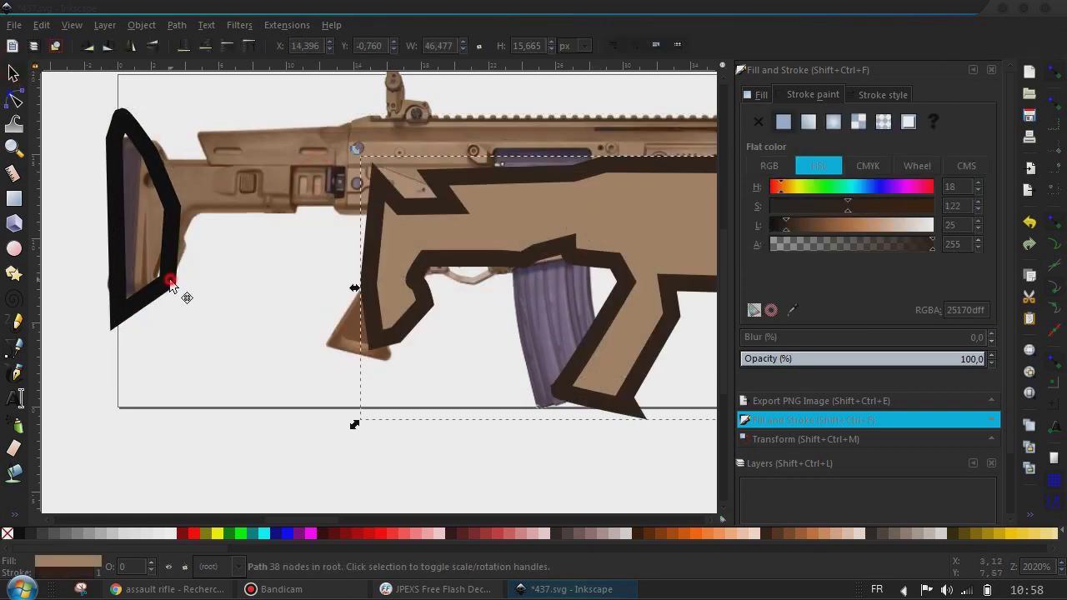
{"action": "left_click_drag", "start_coordinate": [170, 284], "coordinate": [336, 314]}
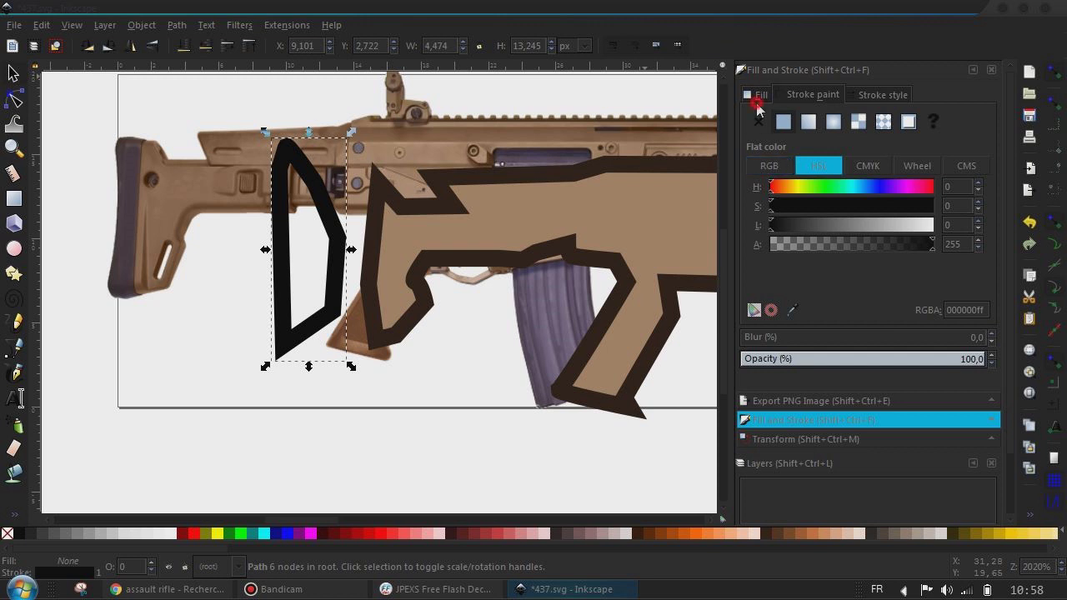
{"action": "left_click", "coordinate": [792, 310]}
{"action": "left_click", "coordinate": [123, 269]}
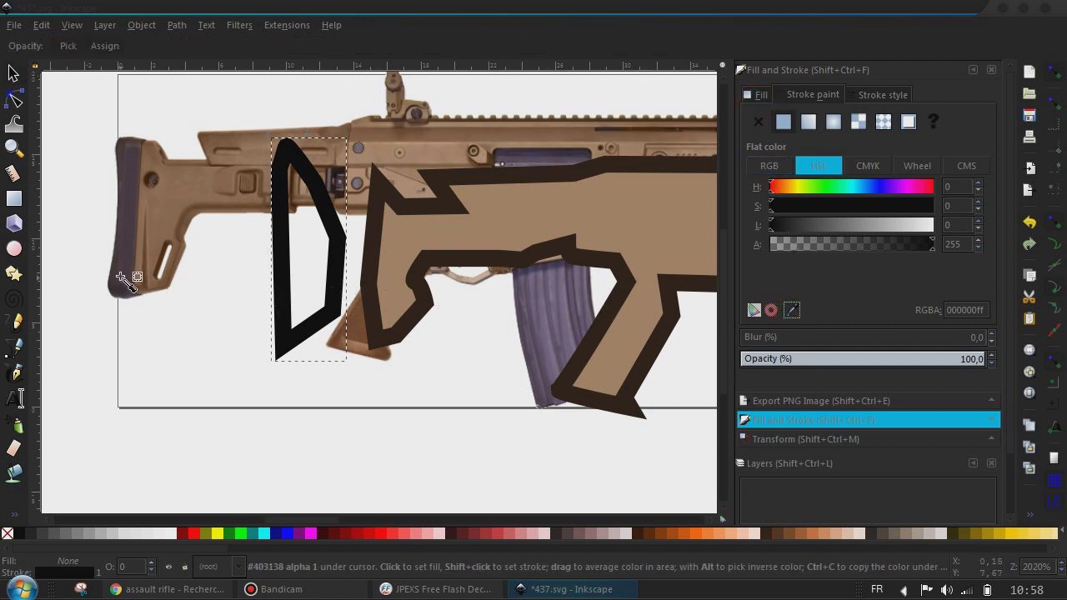
- Fill the butt pad with the stock's sampled dark purple, darkening its fill and outline
{"action": "left_click", "coordinate": [800, 94]}
{"action": "left_click", "coordinate": [762, 99]}
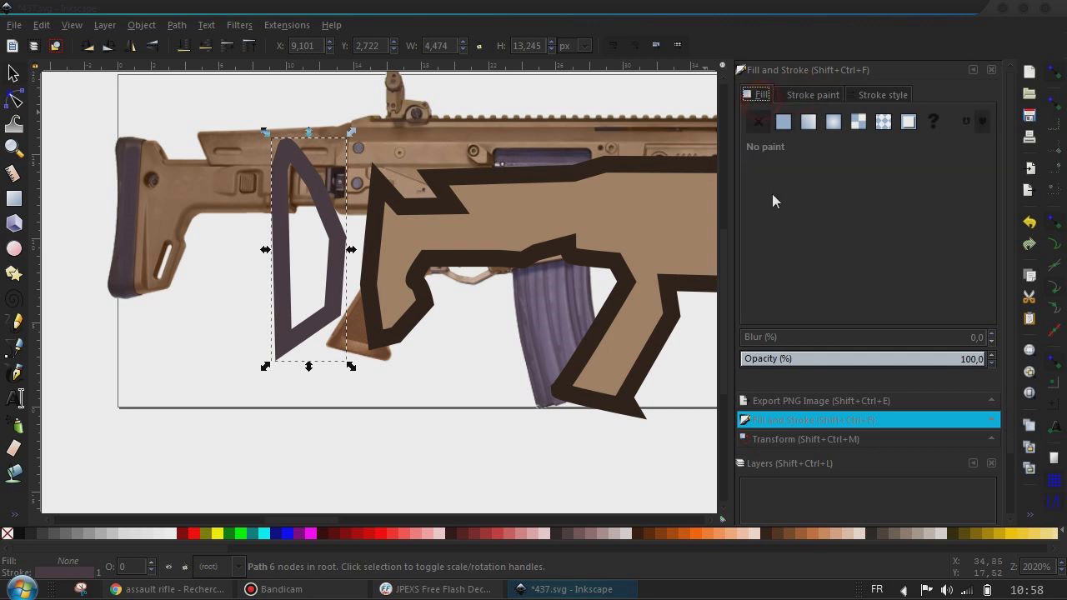
{"action": "left_click", "coordinate": [789, 119]}
{"action": "left_click", "coordinate": [789, 308]}
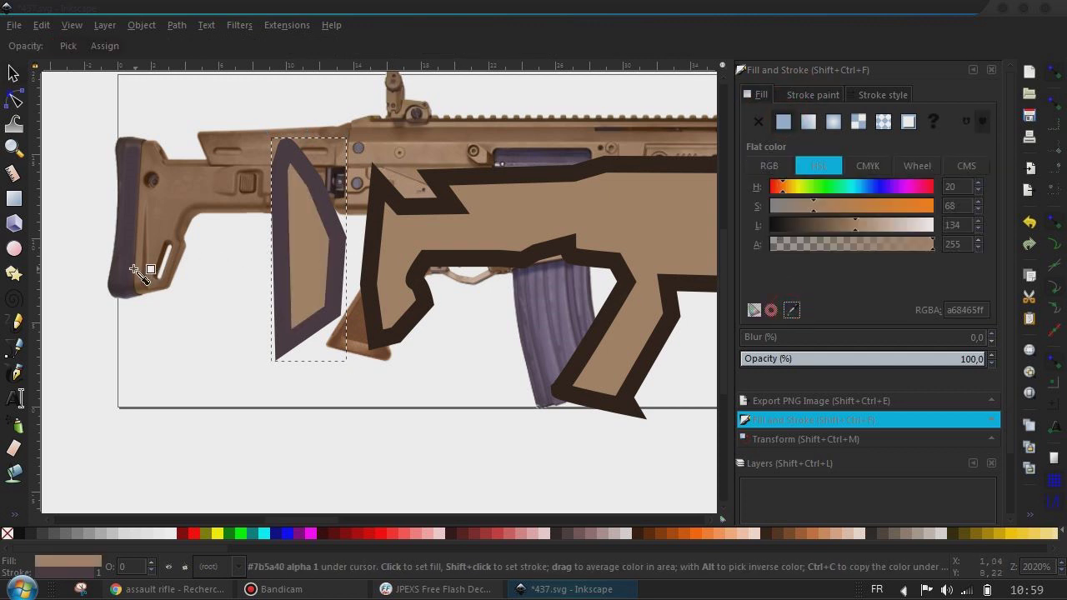
{"action": "left_click", "coordinate": [113, 285]}
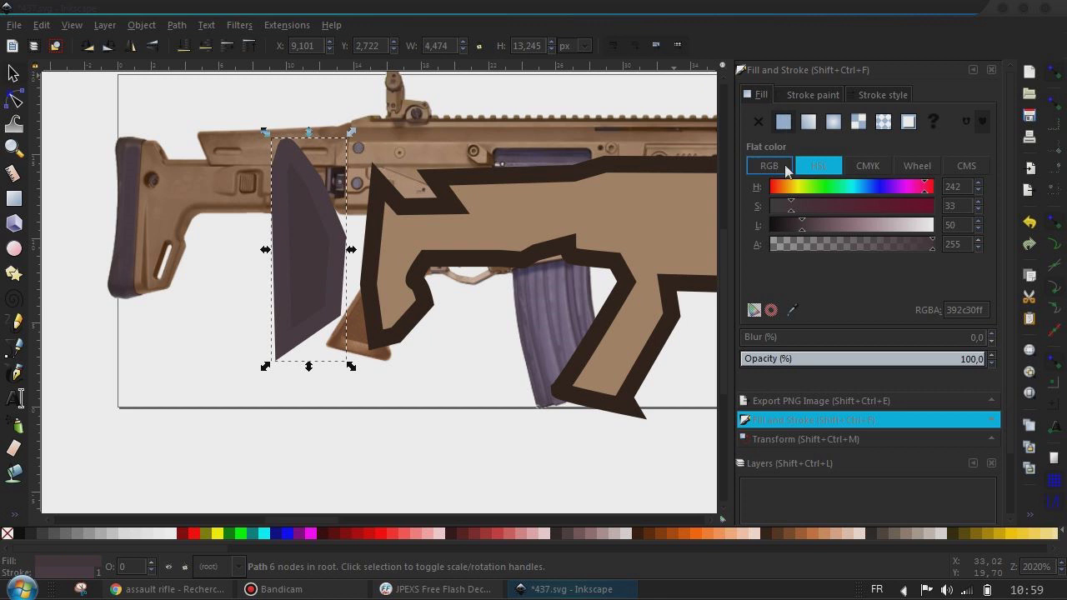
{"action": "left_click", "coordinate": [809, 92]}
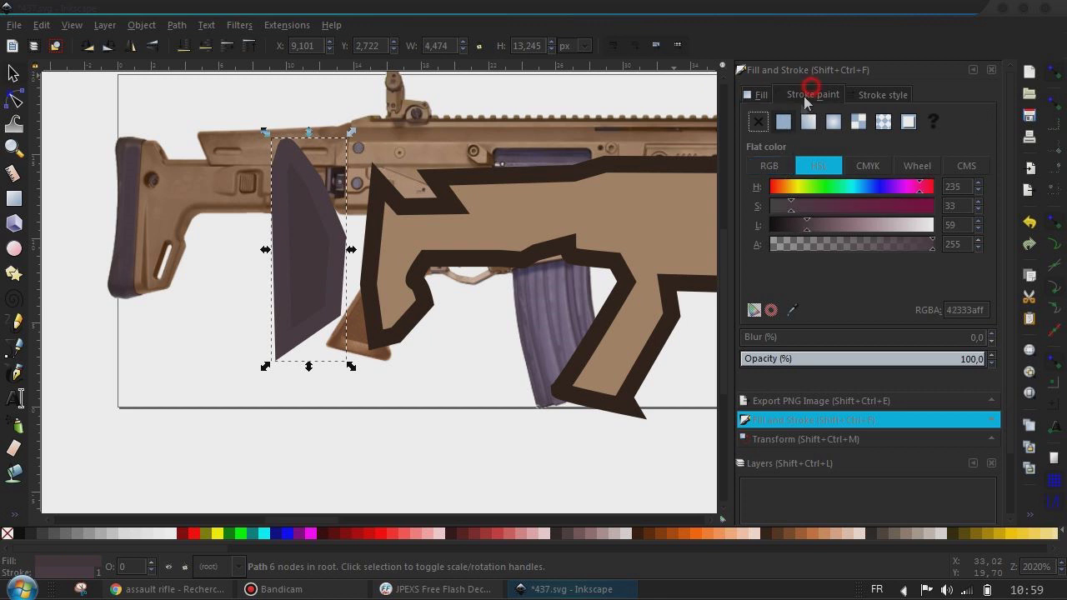
{"action": "left_click", "coordinate": [791, 225]}
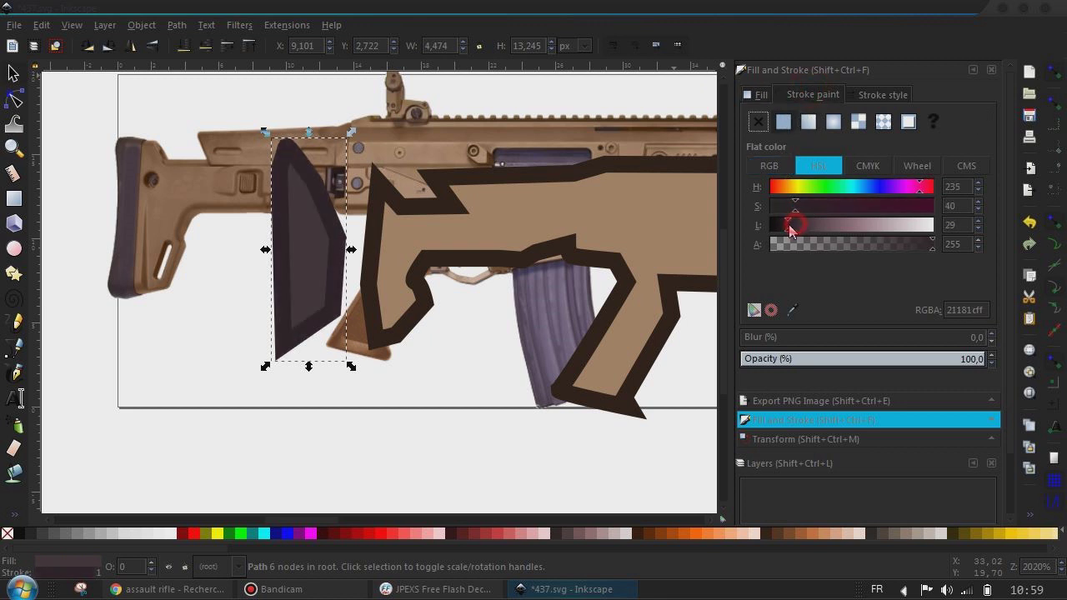
{"action": "left_click", "coordinate": [756, 95]}
{"action": "left_click_drag", "start_coordinate": [784, 226], "coordinate": [791, 225]}
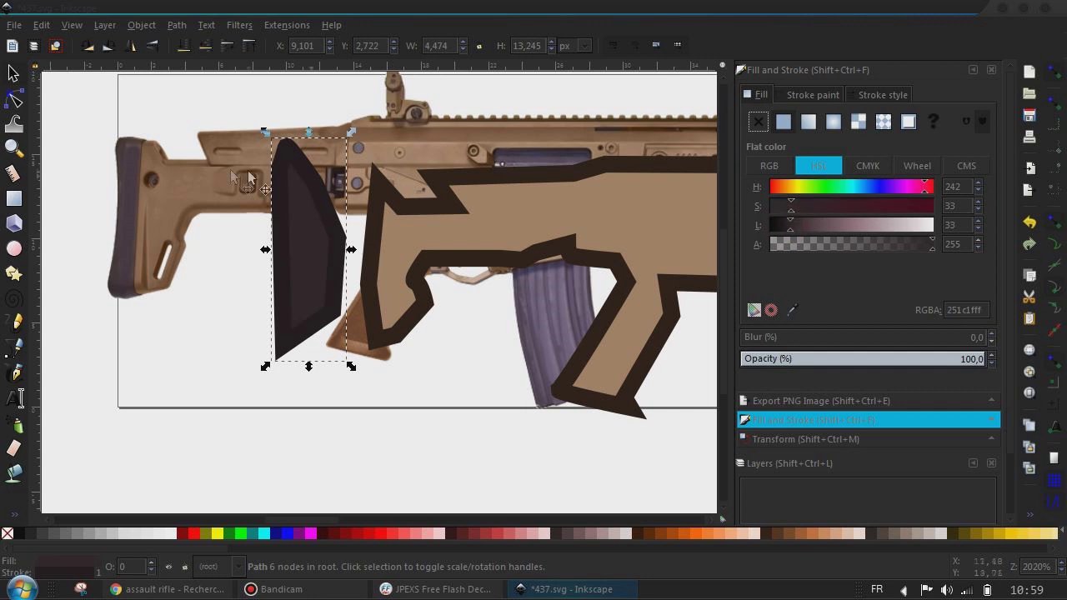
- Drag the butt pad onto the rifle's stock and the body shape into place
{"action": "mouse_move", "coordinate": [310, 210]}
{"action": "left_mouse_down"}
{"action": "mouse_move", "coordinate": [209, 171]}
{"action": "mouse_move", "coordinate": [150, 179]}
{"action": "left_mouse_up"}
{"action": "mouse_move", "coordinate": [526, 206]}
{"action": "left_mouse_down"}
{"action": "mouse_move", "coordinate": [292, 155]}
{"action": "mouse_move", "coordinate": [298, 162]}
{"action": "left_mouse_up"}
{"action": "left_click", "coordinate": [371, 435]}
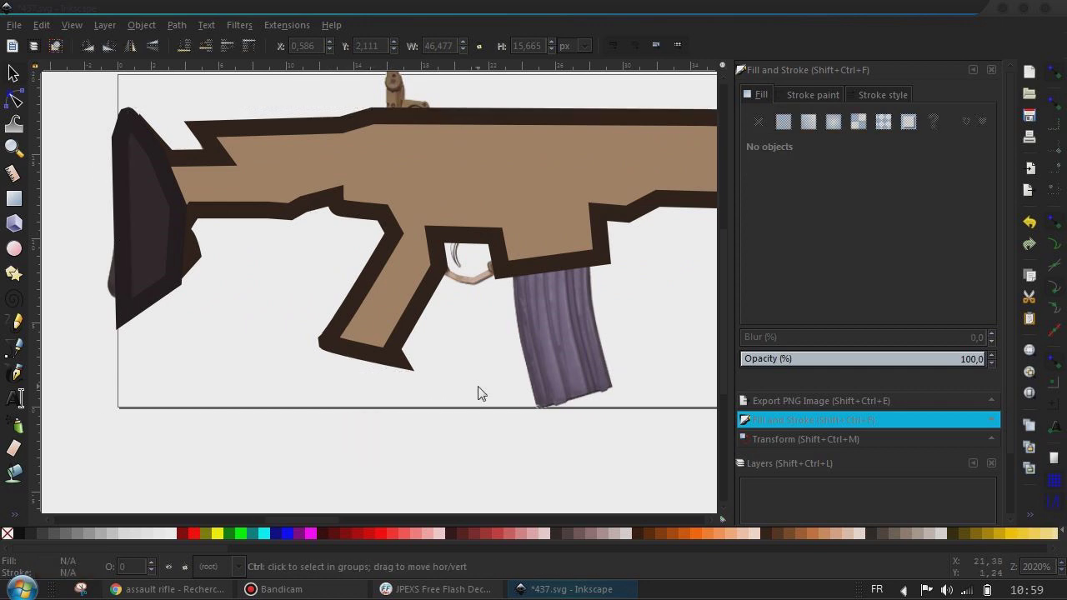
- Trace a closed five-point outline around the photo's magazine
{"action": "scroll", "coordinate": [478, 390], "scroll_direction": "right", "scroll_amount": 2}
{"action": "scroll", "coordinate": [479, 390], "scroll_direction": "right", "scroll_amount": 3}
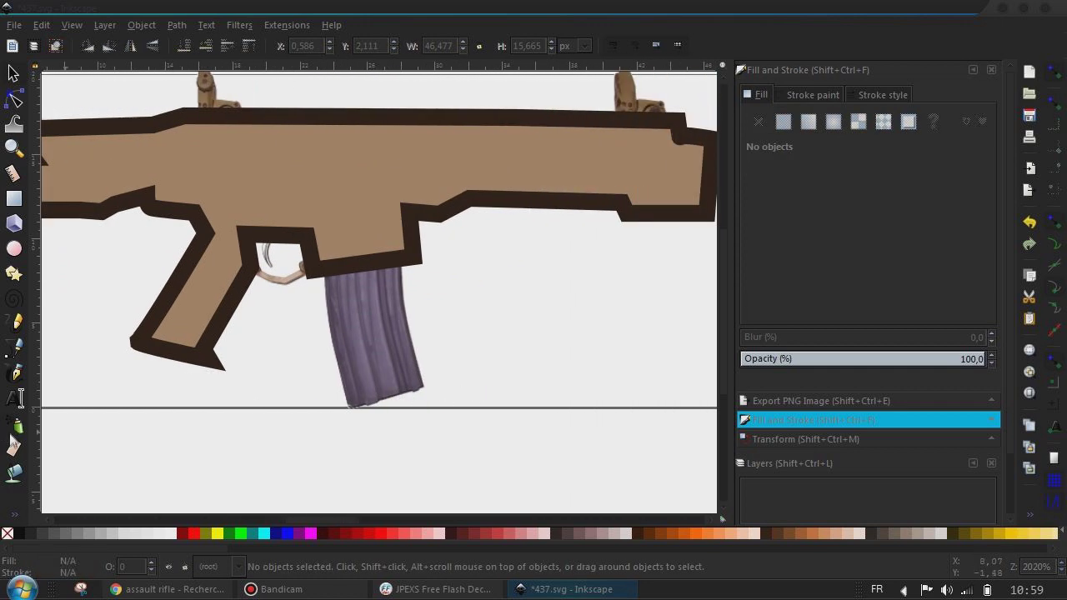
{"action": "left_click", "coordinate": [17, 361]}
{"action": "left_click", "coordinate": [399, 269]}
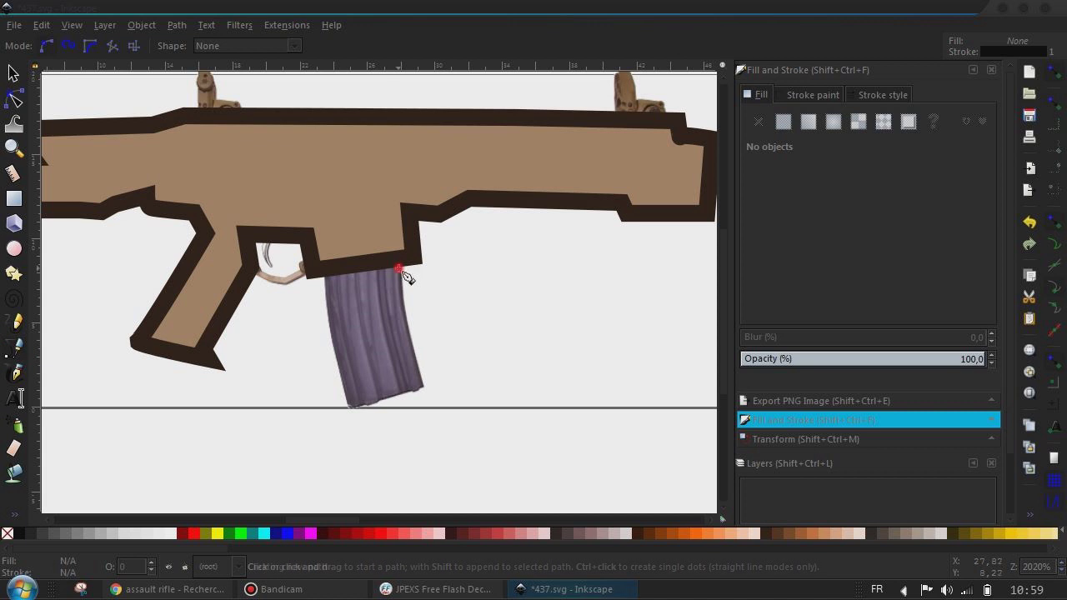
{"action": "left_click", "coordinate": [424, 386]}
{"action": "left_click", "coordinate": [347, 409]}
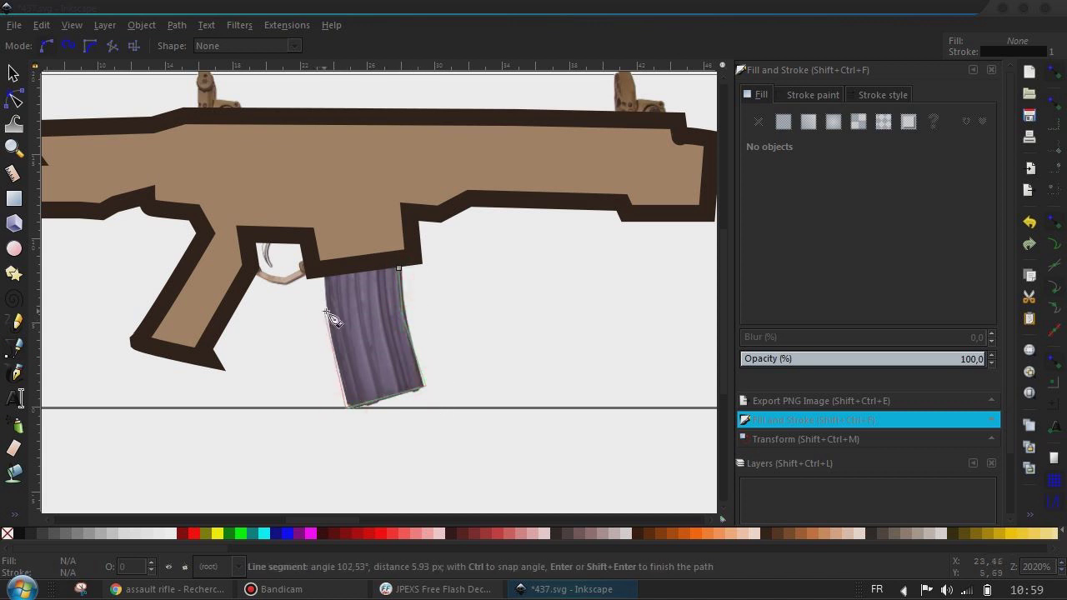
{"action": "left_click", "coordinate": [324, 251]}
{"action": "left_click", "coordinate": [394, 242]}
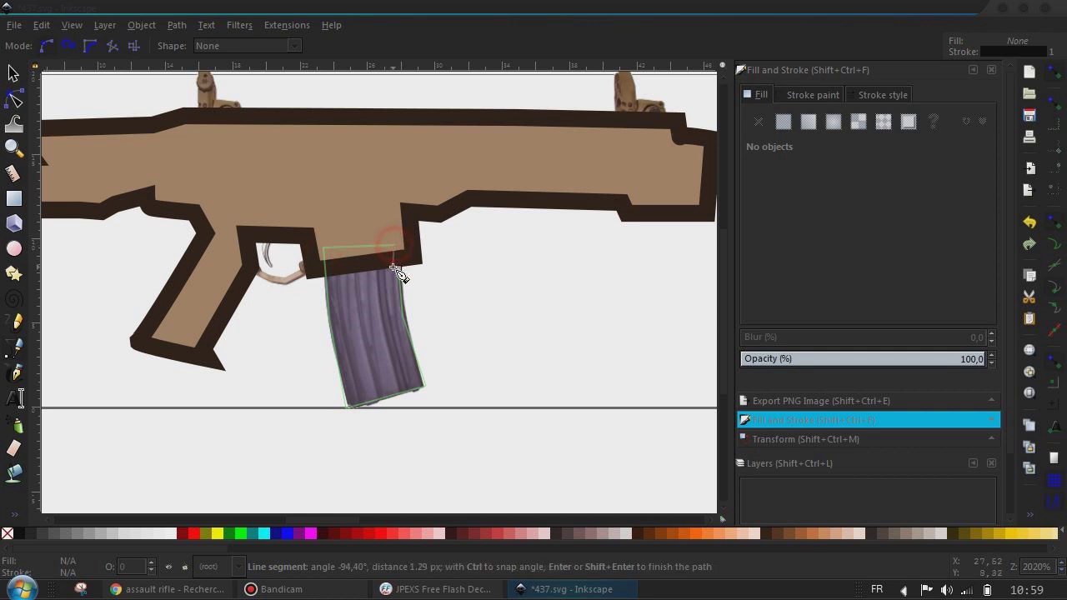
{"action": "left_click", "coordinate": [399, 269]}
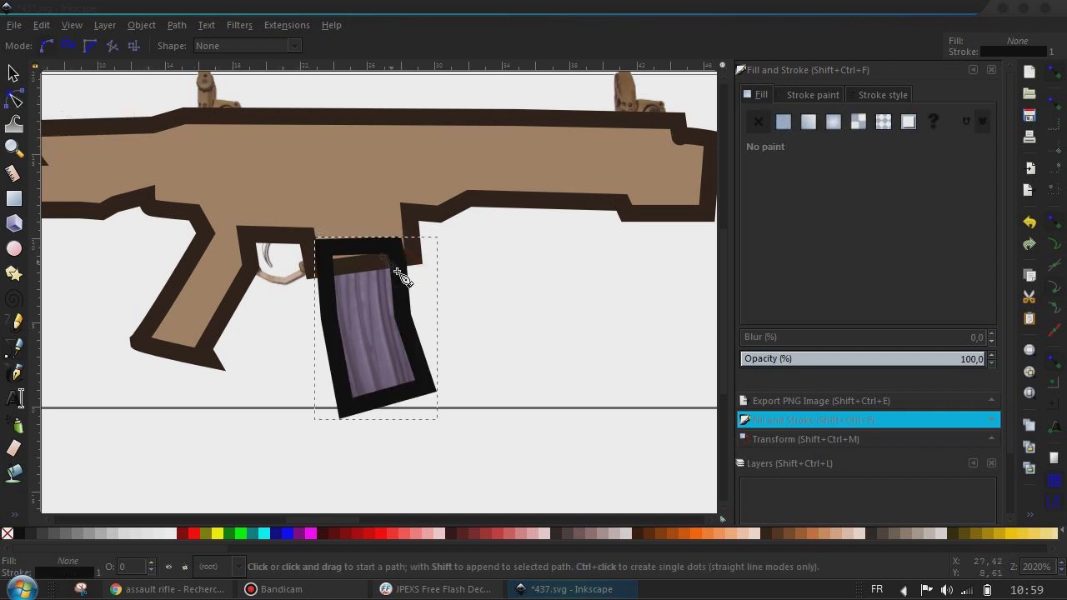
- Delete side nodes so the magazine edges curve, and raise its bottom corners
{"action": "left_click", "coordinate": [16, 101]}
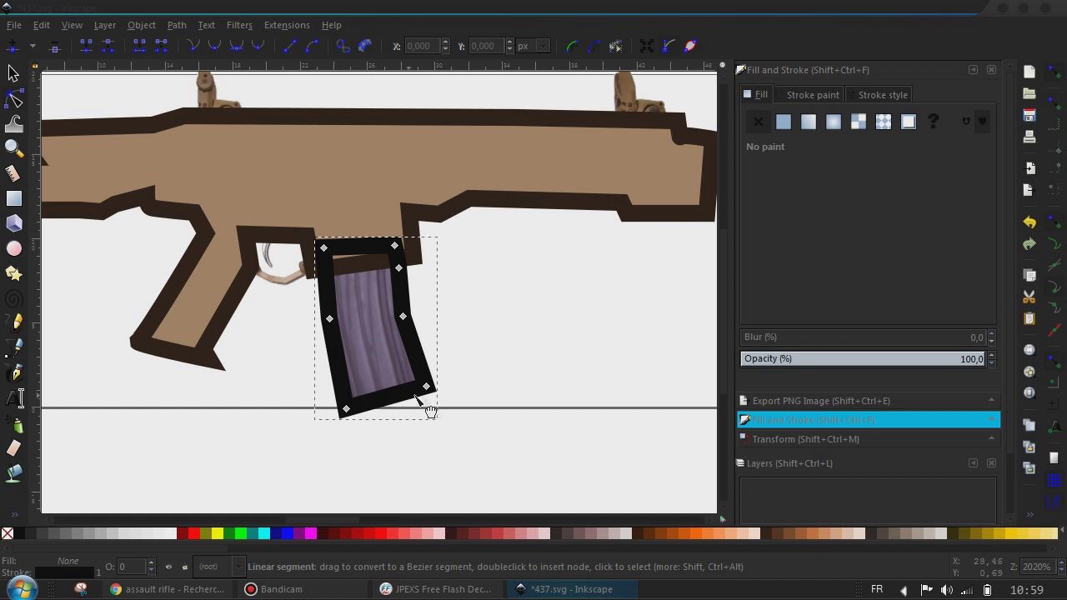
{"action": "left_click_drag", "start_coordinate": [346, 409], "coordinate": [345, 401]}
{"action": "left_click", "coordinate": [404, 318]}
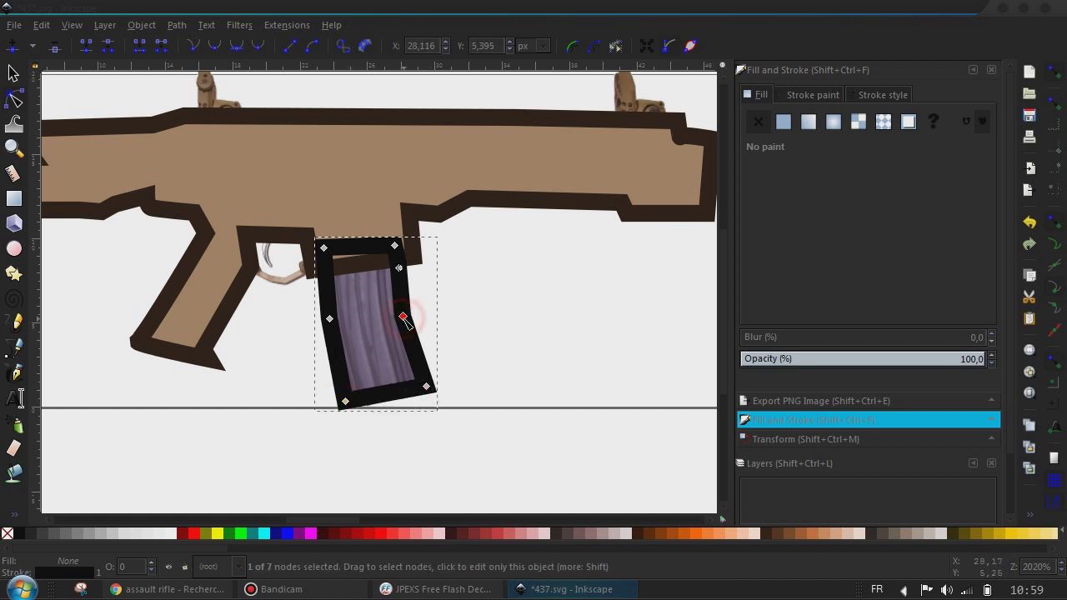
{"action": "key", "text": "Delete"}
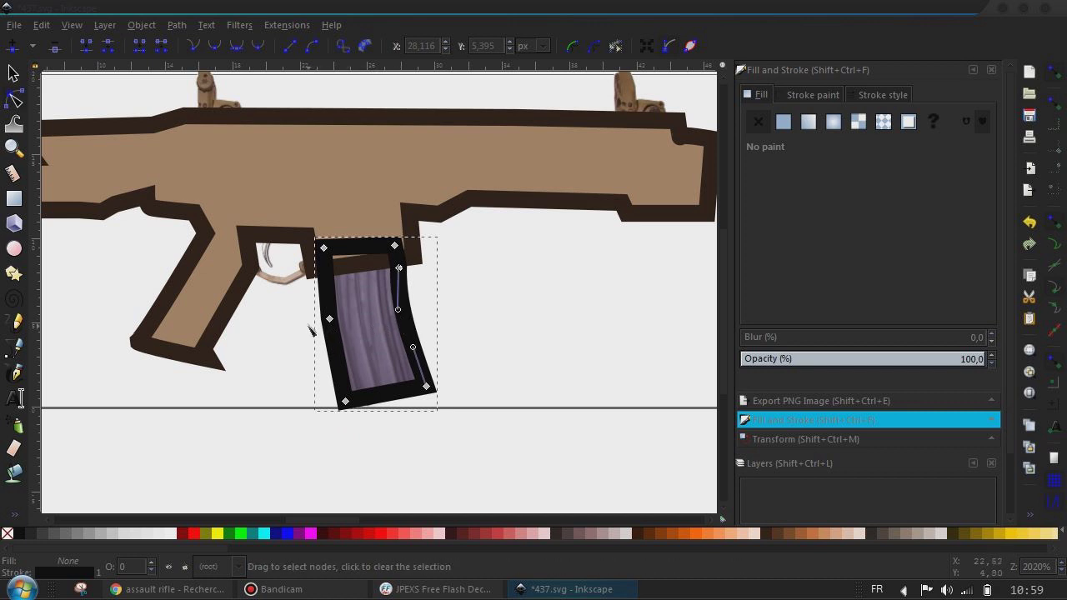
{"action": "double_click", "coordinate": [330, 319]}
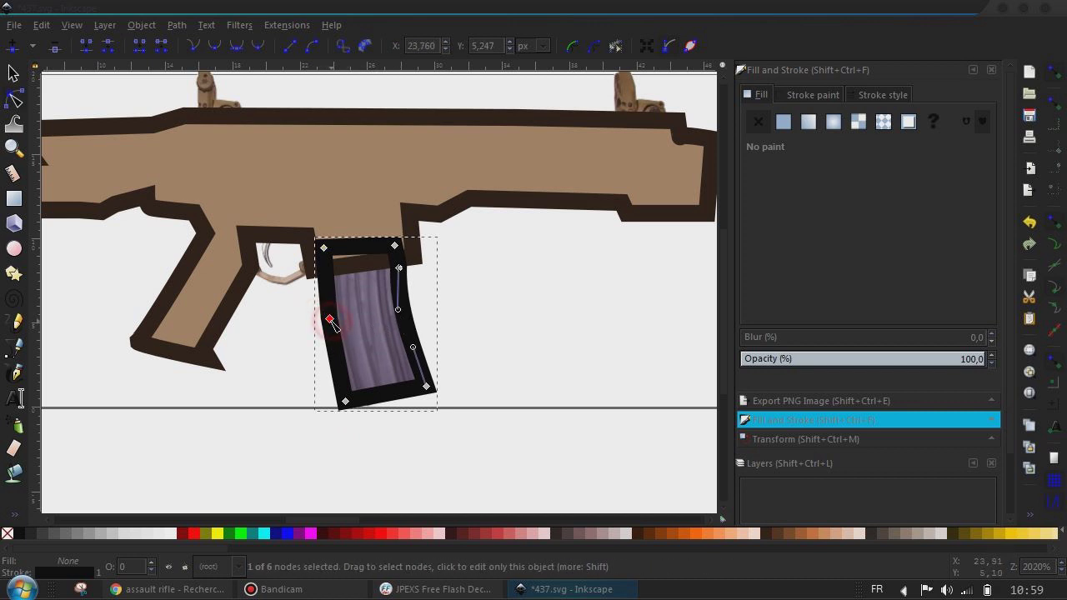
{"action": "key", "text": "Delete"}
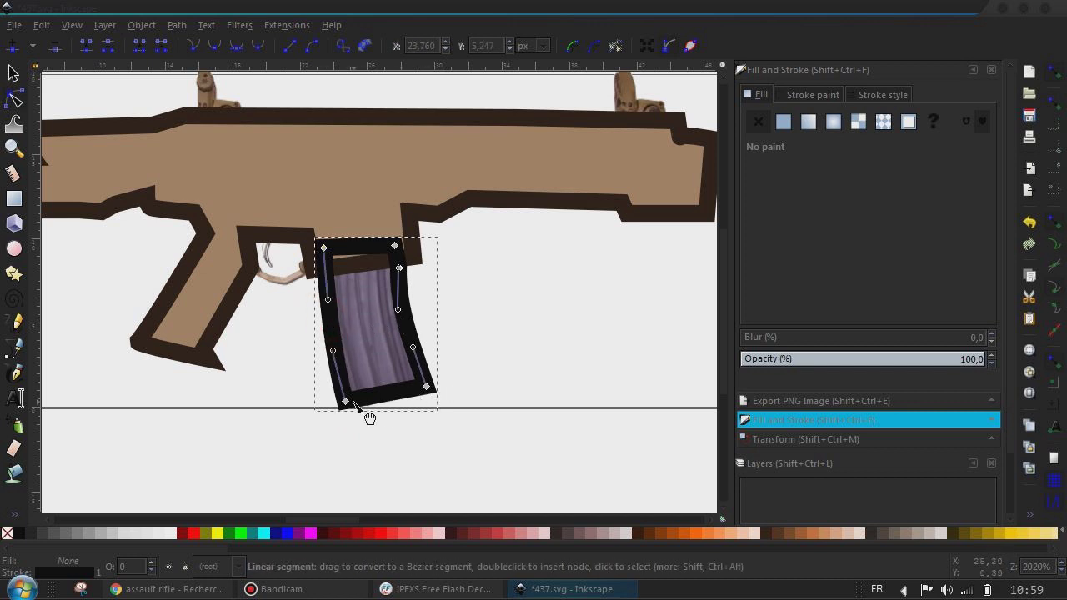
{"action": "left_click_drag", "start_coordinate": [345, 403], "coordinate": [346, 394]}
{"action": "left_click_drag", "start_coordinate": [427, 387], "coordinate": [421, 377]}
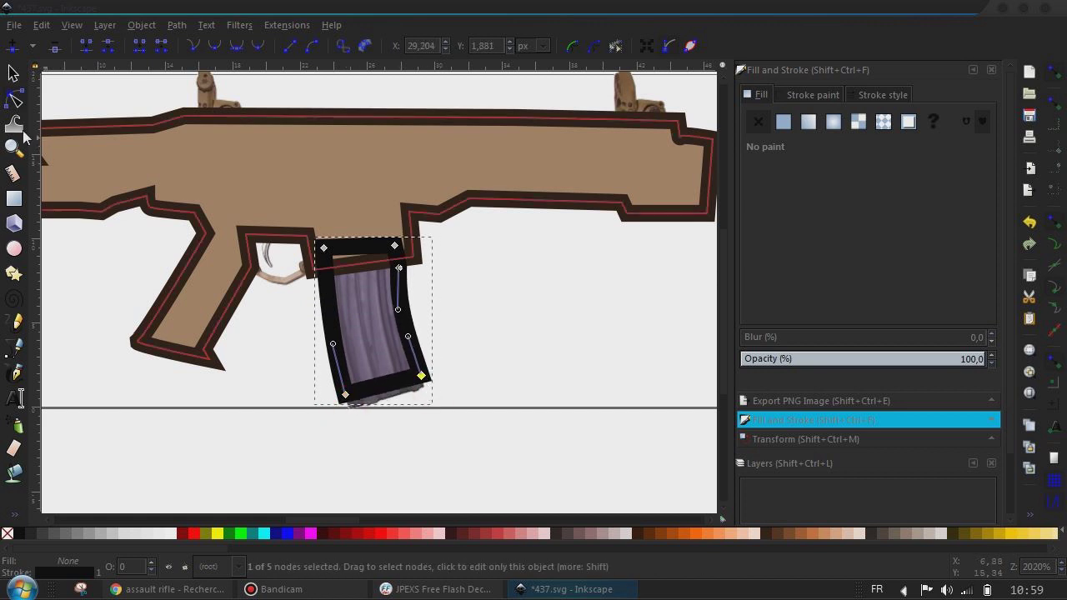
{"action": "left_click", "coordinate": [13, 73]}
{"action": "left_click", "coordinate": [476, 267]}
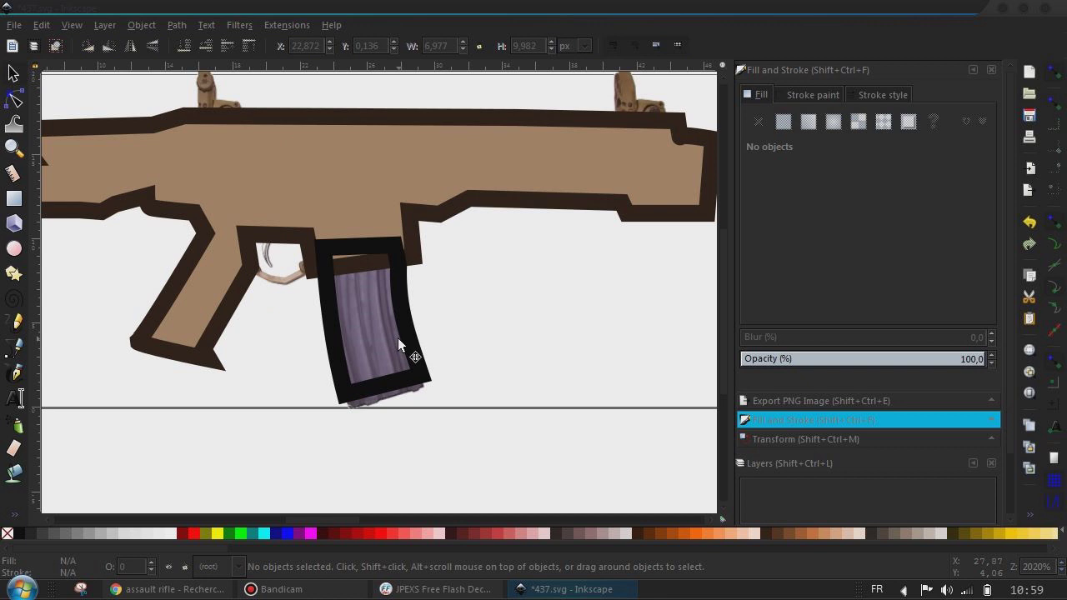
- Fill the magazine with its sampled purple and give it a darkened purple outline
{"action": "left_click_drag", "start_coordinate": [412, 341], "coordinate": [628, 305]}
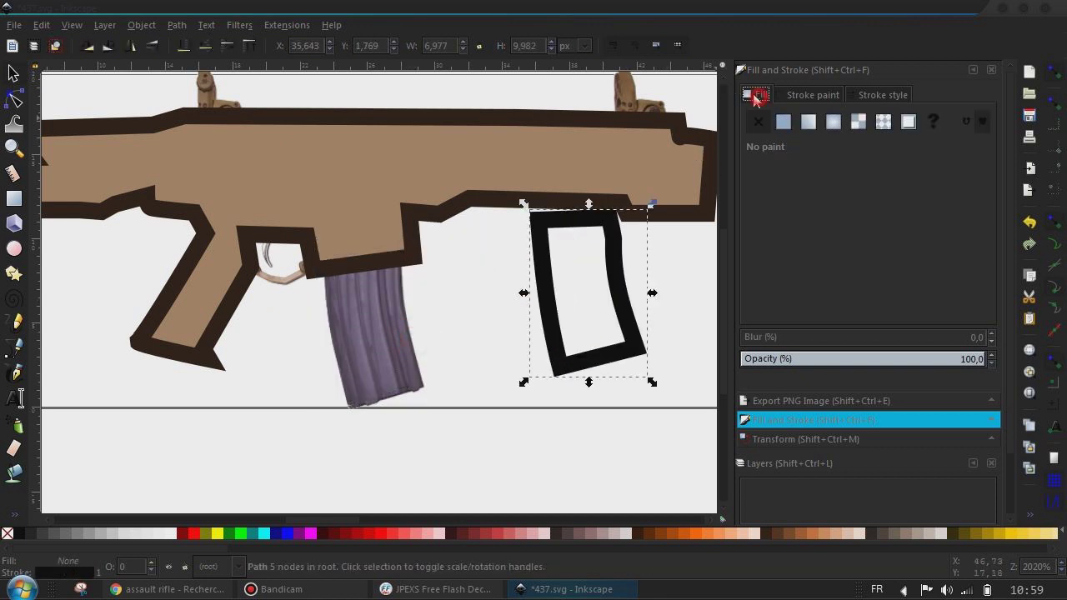
{"action": "left_click", "coordinate": [783, 122]}
{"action": "left_click", "coordinate": [792, 309]}
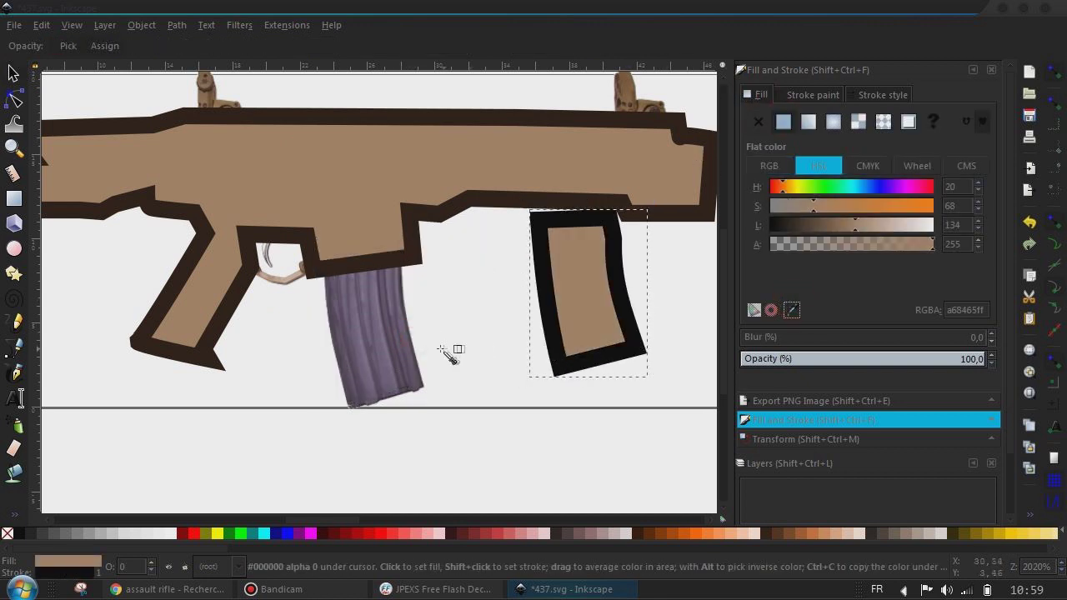
{"action": "left_click", "coordinate": [374, 347]}
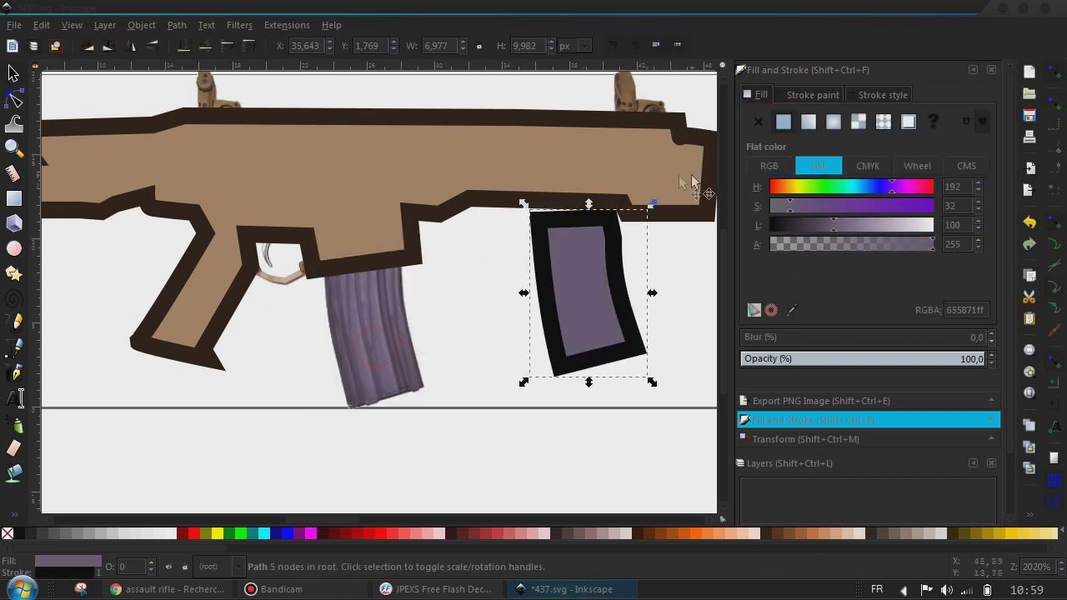
{"action": "left_click", "coordinate": [795, 88]}
{"action": "left_click", "coordinate": [793, 307]}
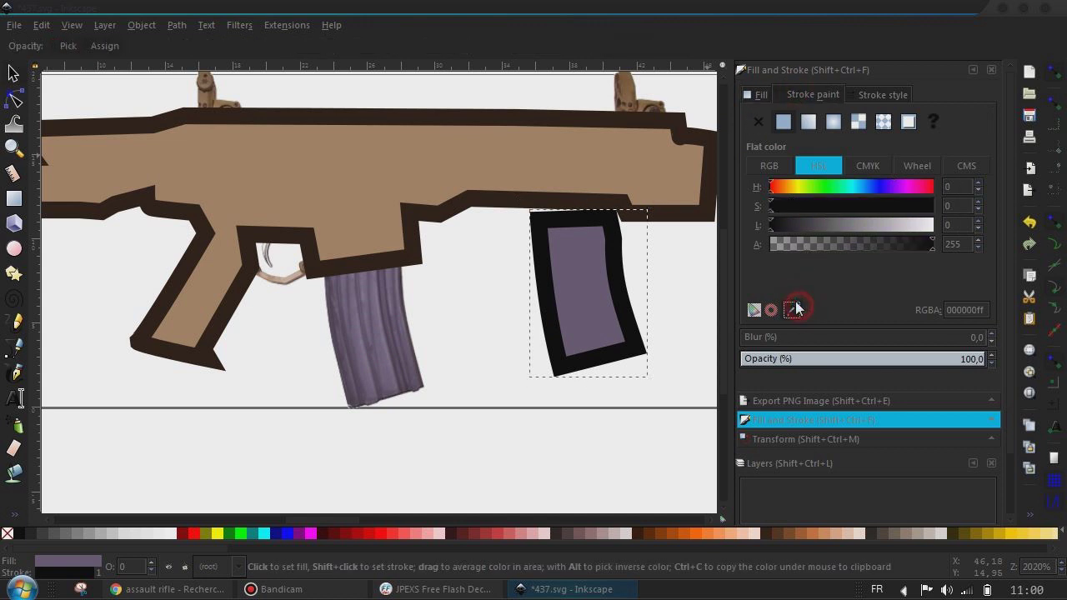
{"action": "left_click", "coordinate": [399, 343]}
{"action": "left_click_drag", "start_coordinate": [816, 232], "coordinate": [792, 232]}
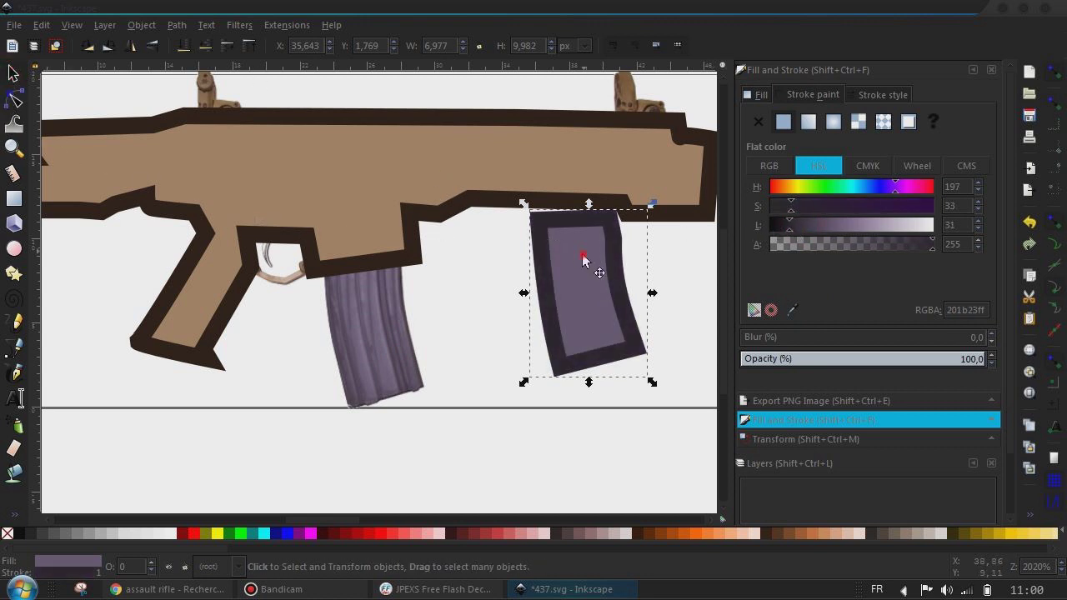
- Move the magazine shape up under the rifle body
{"action": "left_click_drag", "start_coordinate": [583, 260], "coordinate": [370, 295]}
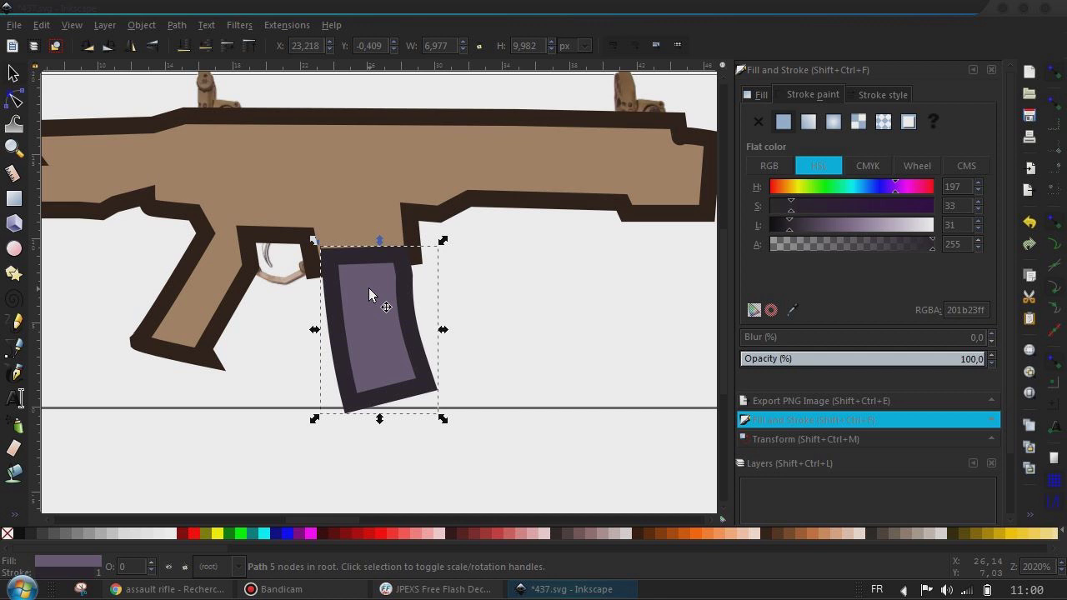
{"action": "right_click", "coordinate": [370, 289]}
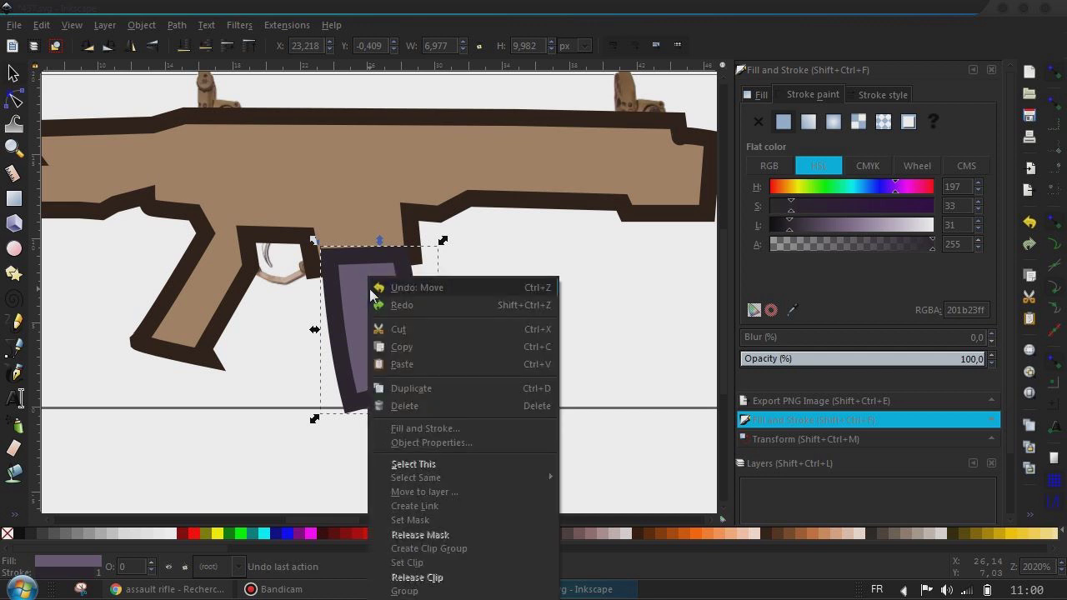
{"action": "left_click", "coordinate": [475, 252]}
{"action": "left_click", "coordinate": [300, 328]}
{"action": "key", "text": "minus"}
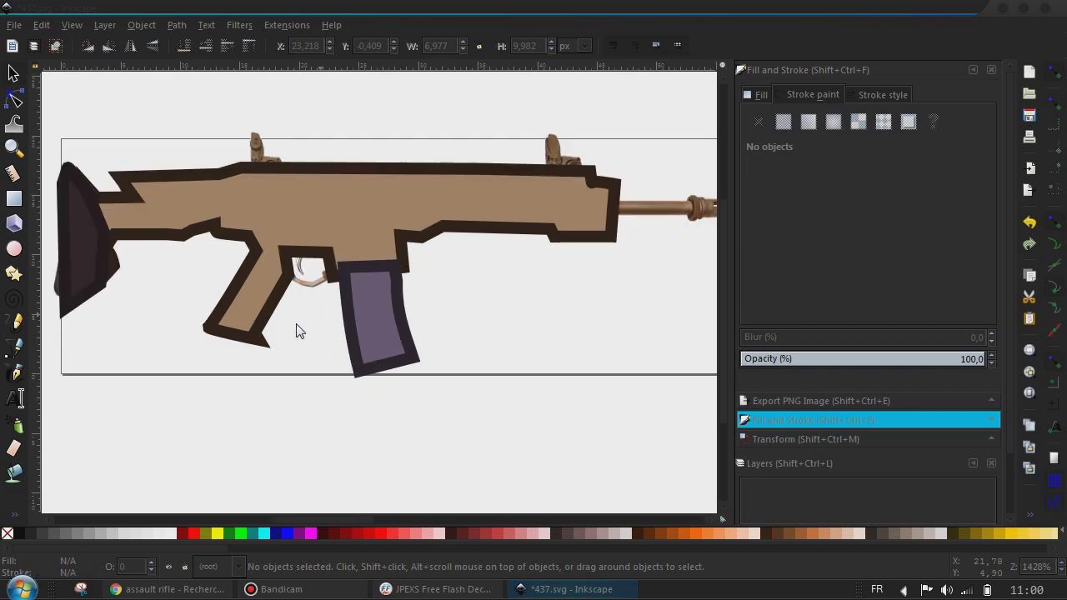
- Restore the accidentally deleted gun body and nudge it into its snapped position
{"action": "key", "text": "minus"}
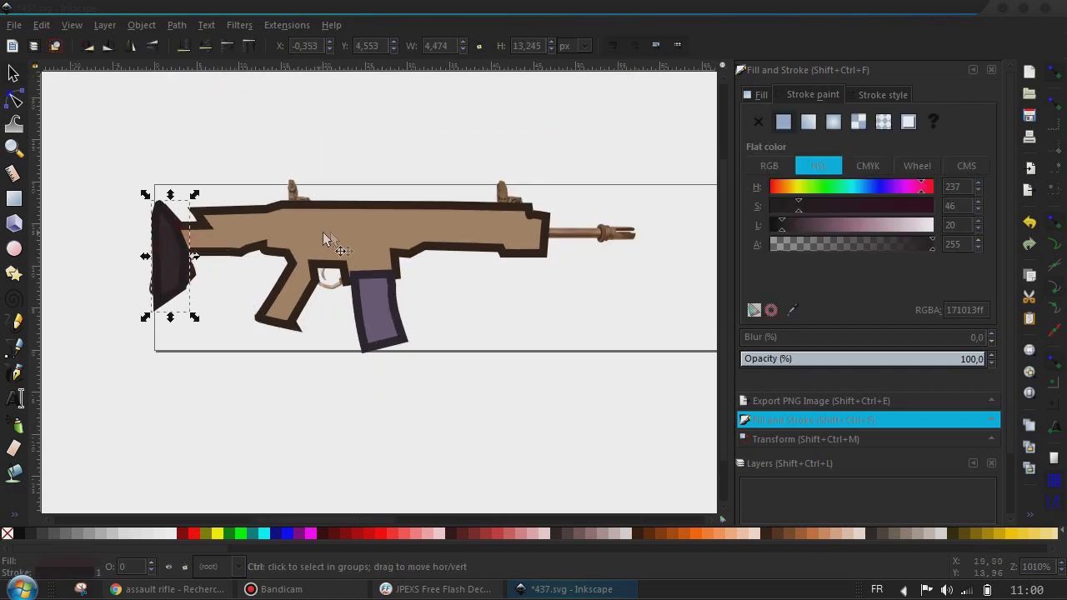
{"action": "left_click", "coordinate": [332, 236]}
{"action": "key", "text": "Delete"}
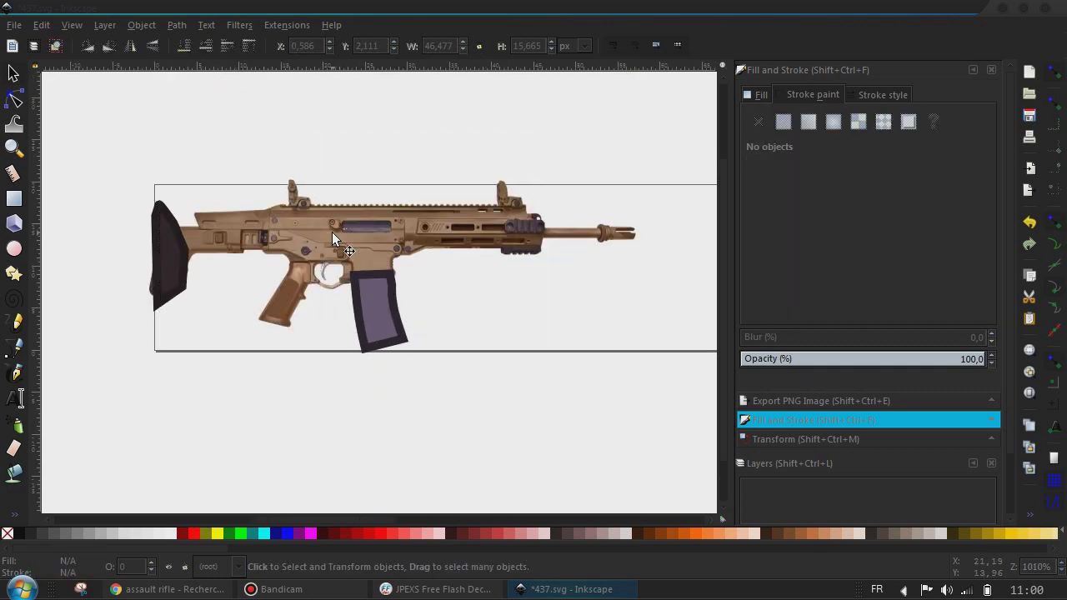
{"action": "key", "text": "ctrl+z"}
{"action": "left_click_drag", "start_coordinate": [332, 235], "coordinate": [322, 233]}
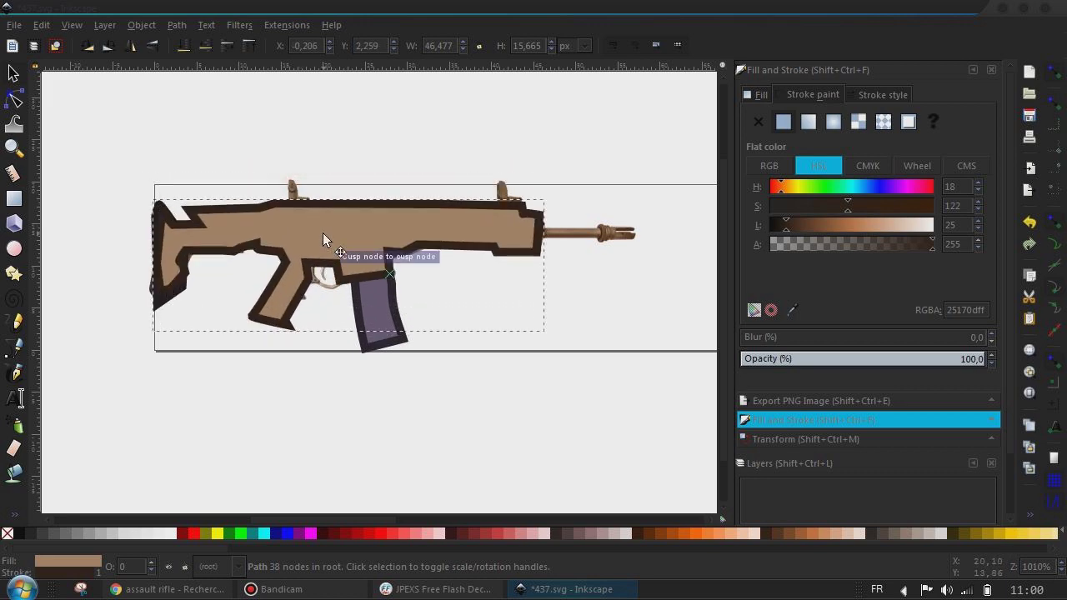
{"action": "left_click", "coordinate": [323, 136]}
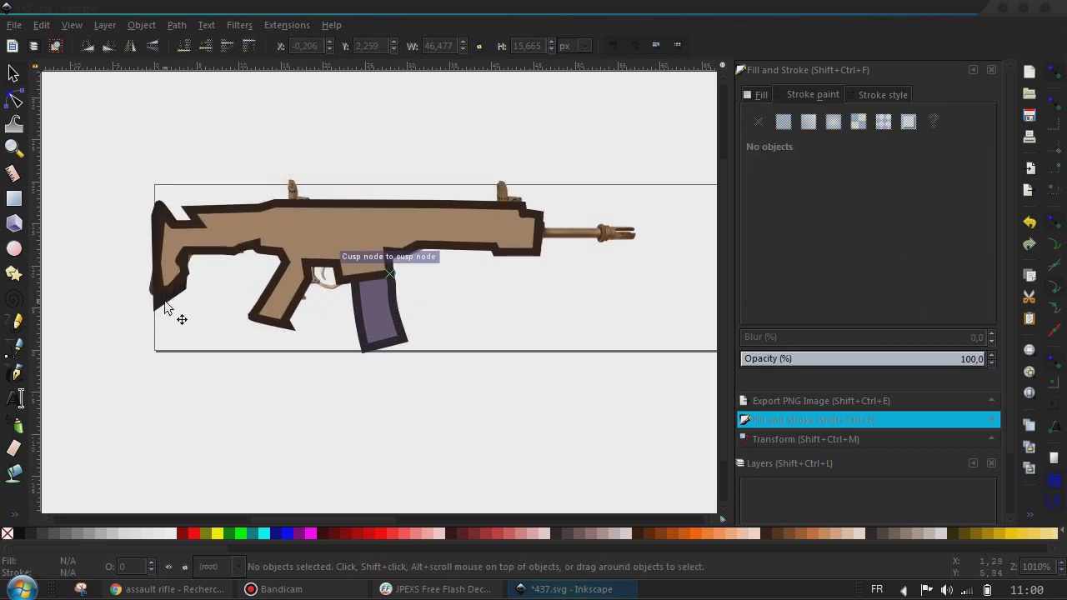
- Move the dark stock piece up against the rear of the gun body
{"action": "left_click_drag", "start_coordinate": [166, 308], "coordinate": [167, 315]}
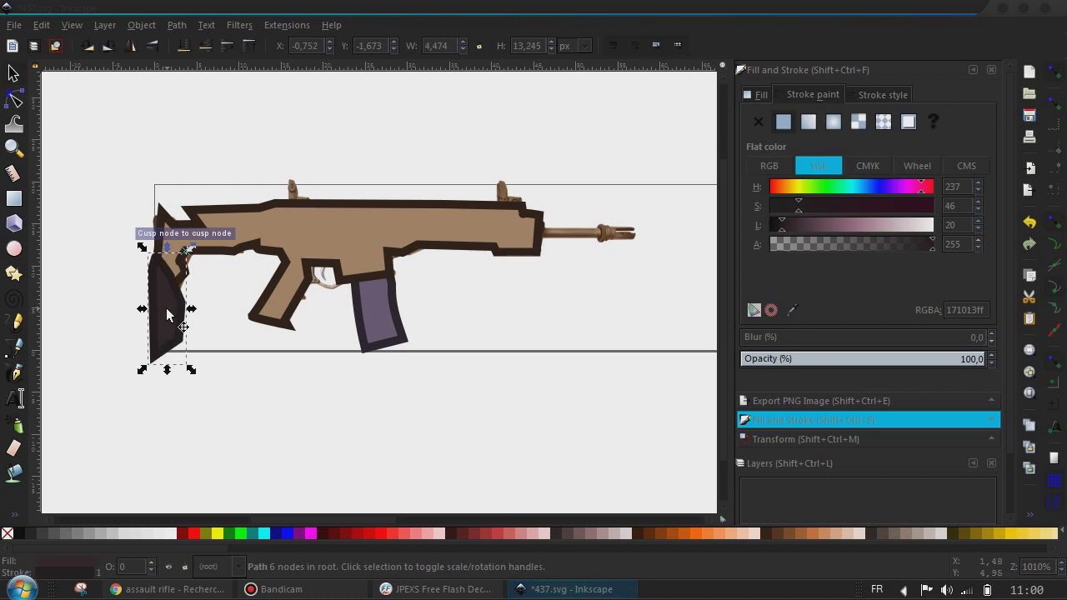
{"action": "left_click_drag", "start_coordinate": [167, 314], "coordinate": [166, 247]}
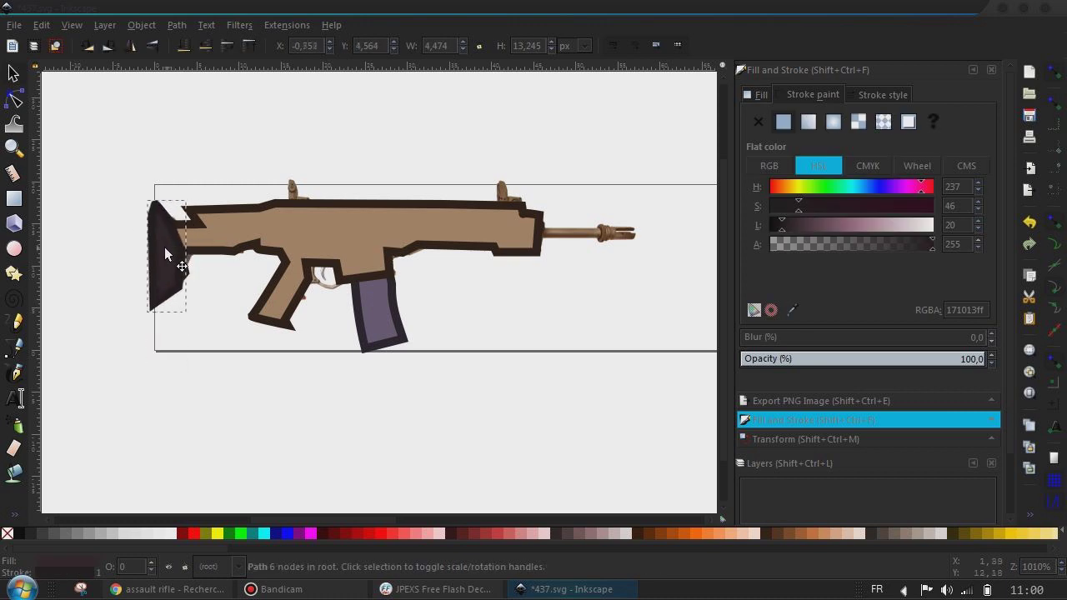
{"action": "left_click", "coordinate": [275, 140]}
{"action": "key", "text": "plus"}
{"action": "key", "text": "plus"}
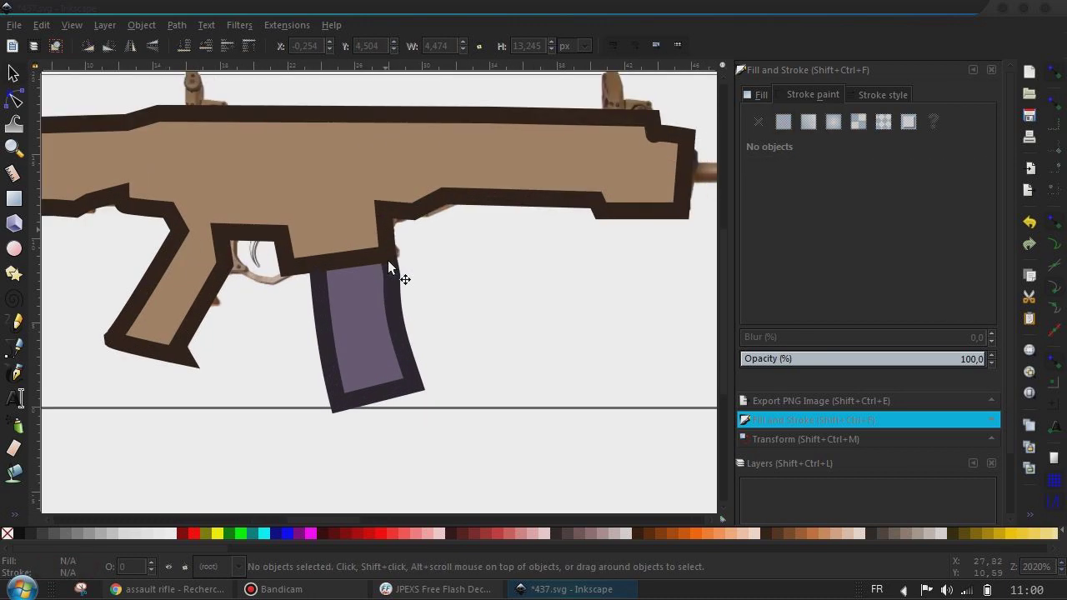
- Draw a curved black trigger guard under the trigger, then discard that attempt
{"action": "left_click", "coordinate": [16, 349]}
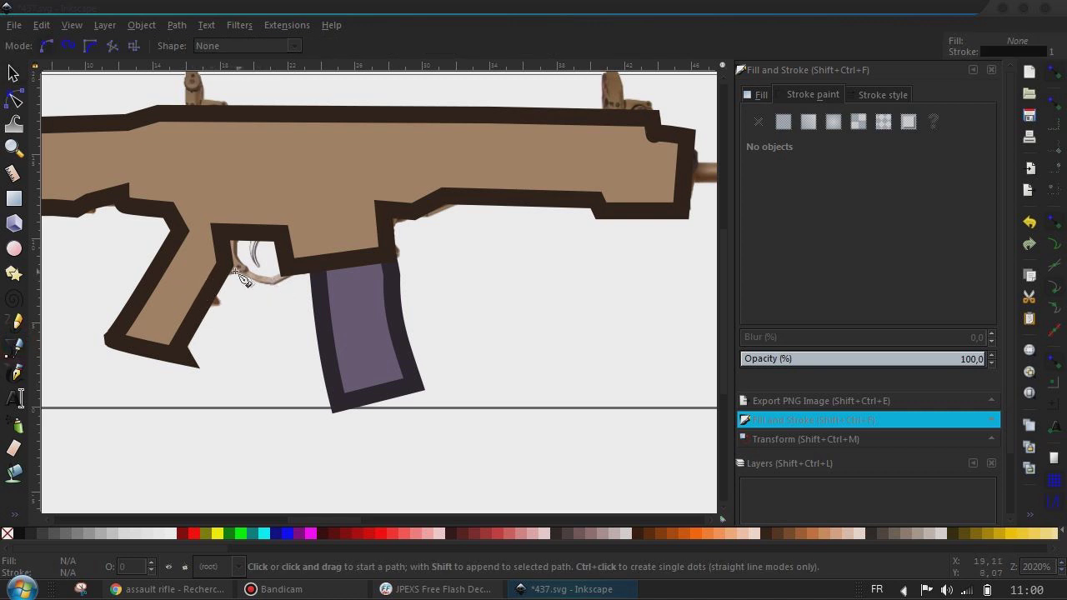
{"action": "left_click_drag", "start_coordinate": [225, 265], "coordinate": [249, 276]}
{"action": "left_click", "coordinate": [268, 278]}
{"action": "double_click", "coordinate": [296, 270]}
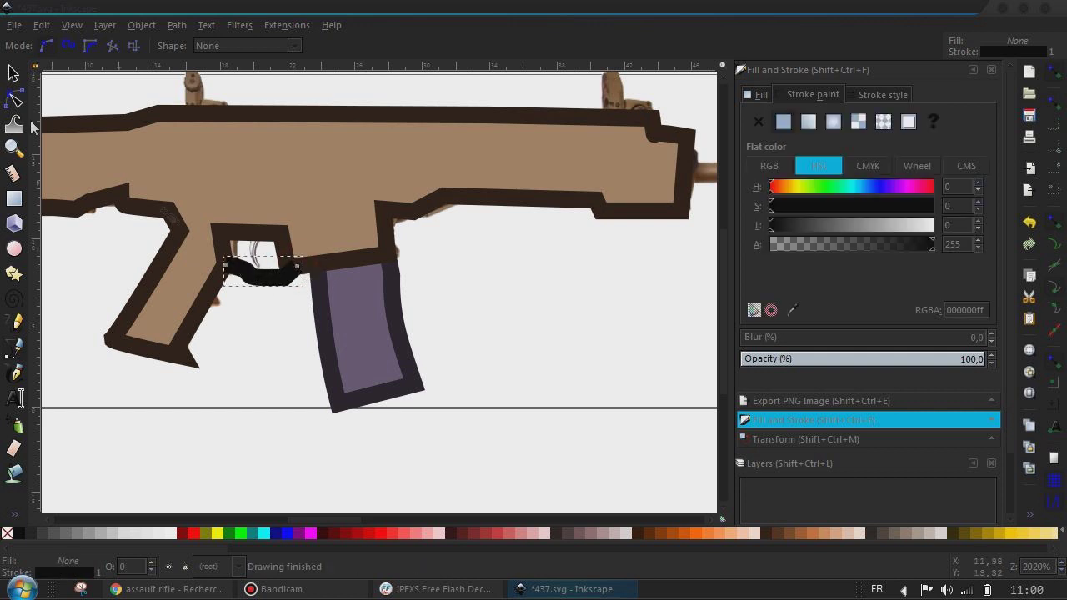
{"action": "left_click", "coordinate": [14, 75]}
{"action": "left_click_drag", "start_coordinate": [271, 278], "coordinate": [265, 380]}
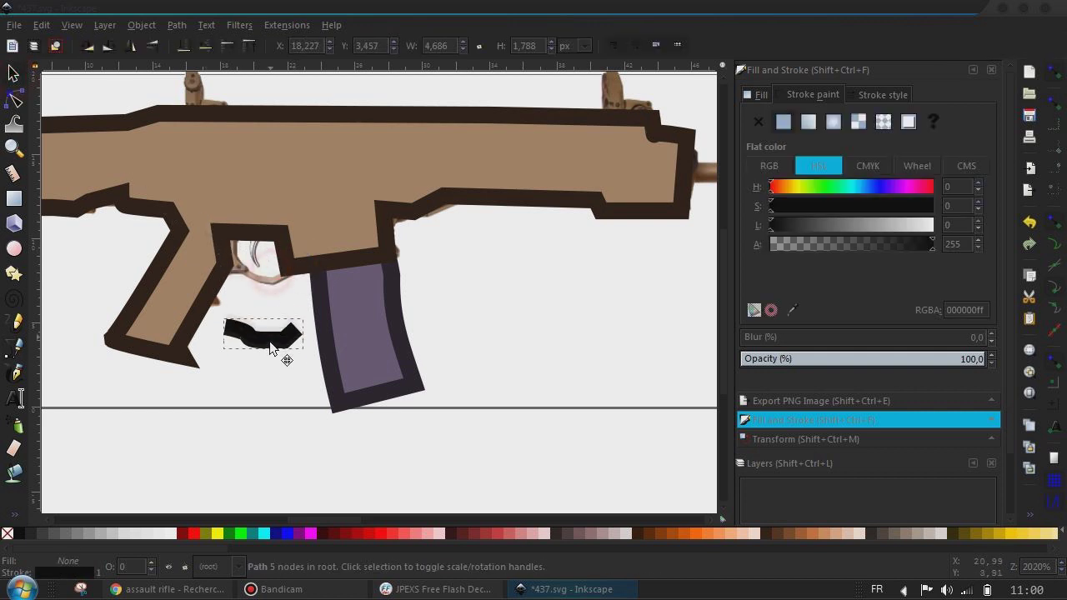
{"action": "left_click_drag", "start_coordinate": [265, 391], "coordinate": [259, 346]}
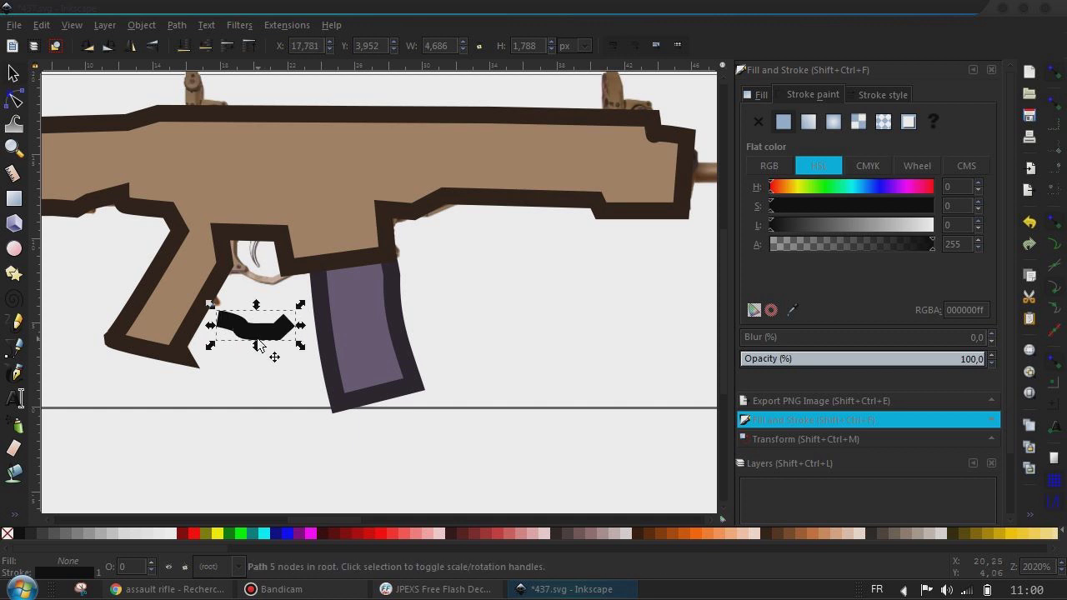
{"action": "left_click_drag", "start_coordinate": [260, 333], "coordinate": [255, 283]}
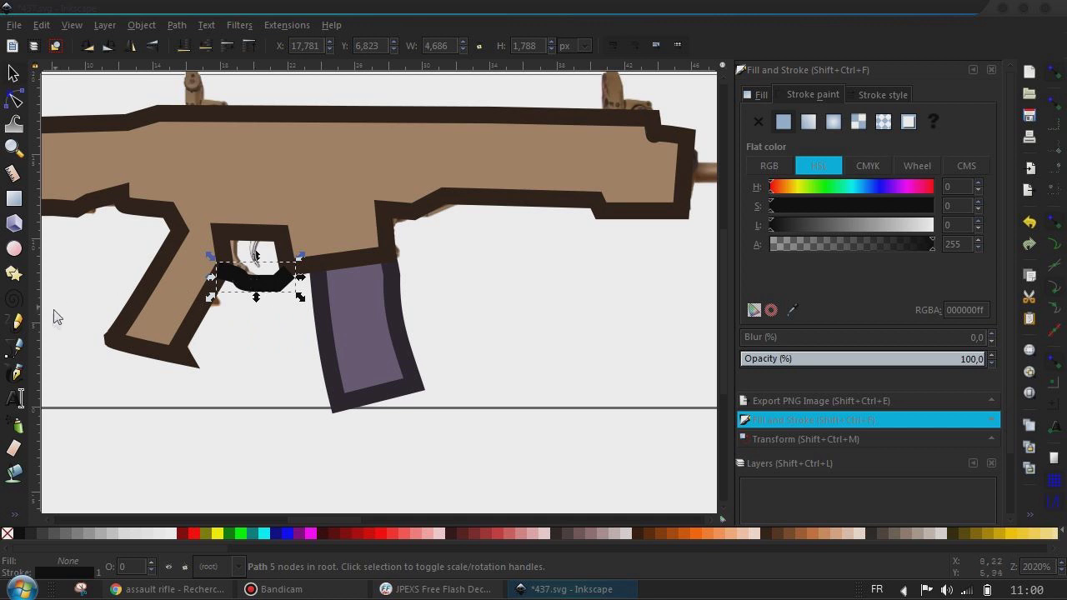
{"action": "key", "text": "b"}
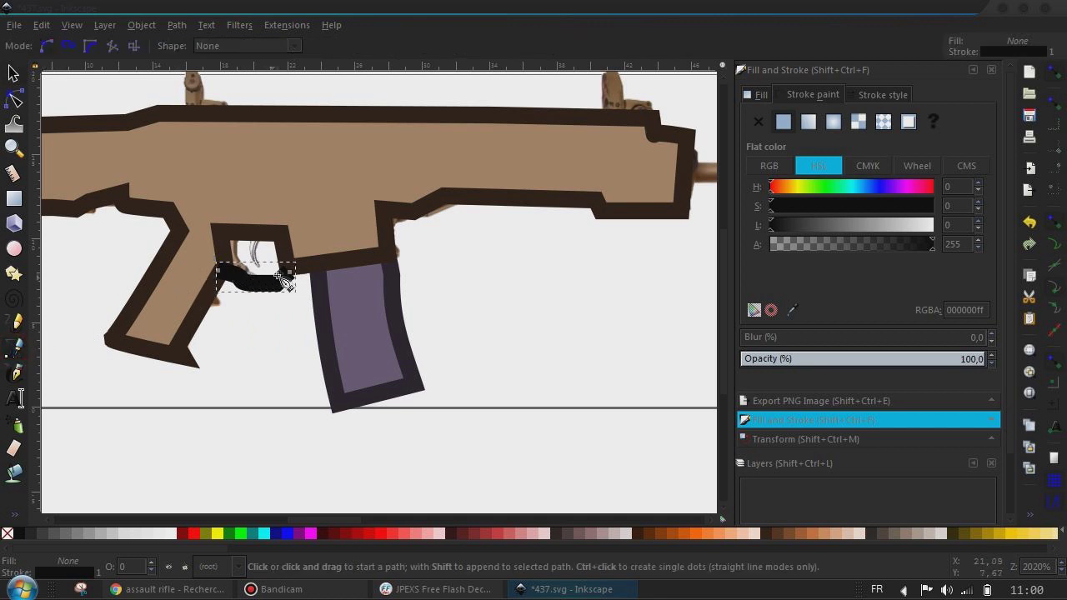
{"action": "left_click", "coordinate": [13, 73]}
{"action": "key", "text": "Delete"}
- Trace a new closed outline framing the trigger beneath the gun body
{"action": "left_click", "coordinate": [14, 346]}
{"action": "left_click", "coordinate": [234, 265]}
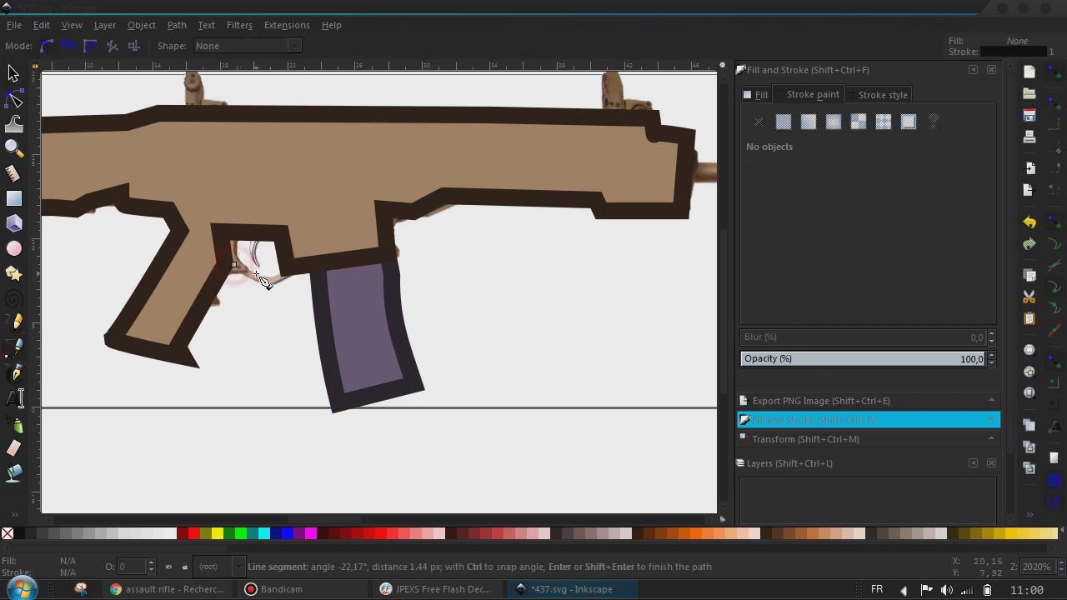
{"action": "left_click", "coordinate": [286, 275]}
{"action": "left_click", "coordinate": [290, 253]}
{"action": "left_click", "coordinate": [274, 231]}
{"action": "left_click", "coordinate": [221, 231]}
{"action": "left_click", "coordinate": [233, 265]}
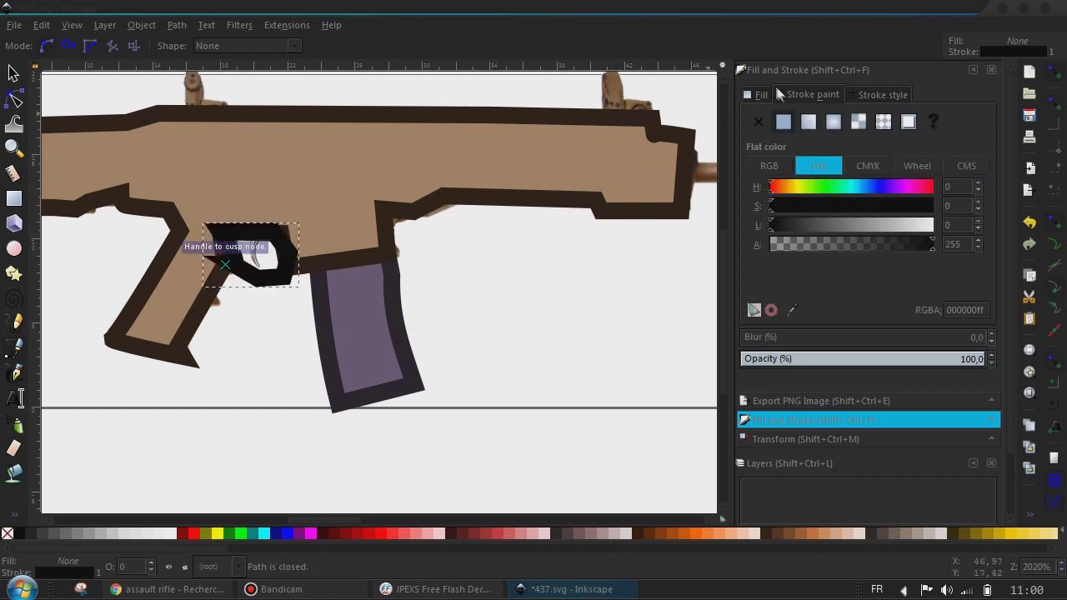
- Colour the trigger guard with the body's dark brown picked by dropper
{"action": "left_click", "coordinate": [792, 309]}
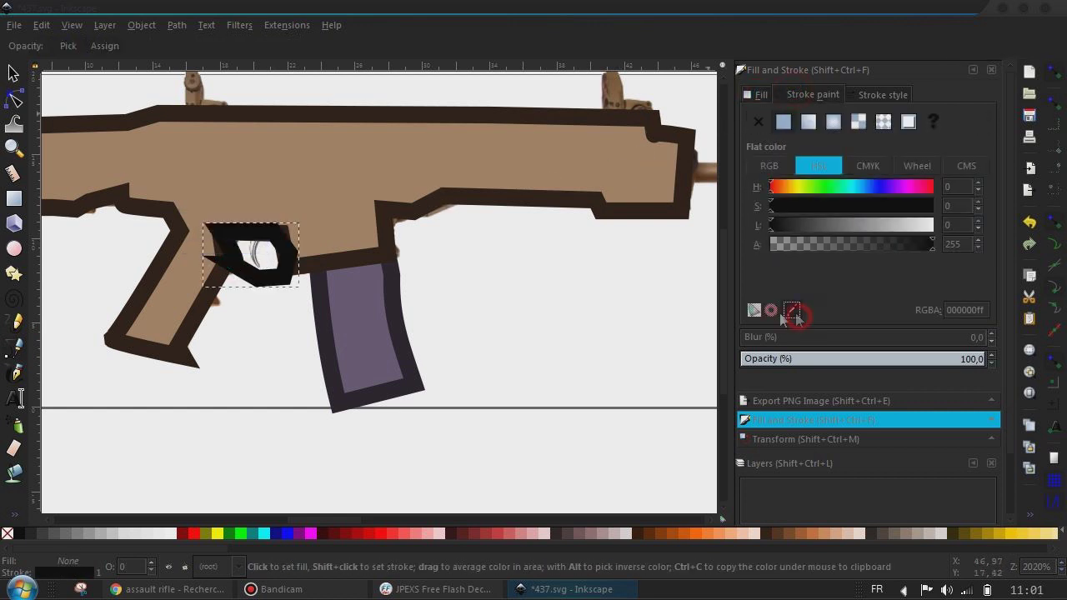
{"action": "left_click", "coordinate": [417, 210]}
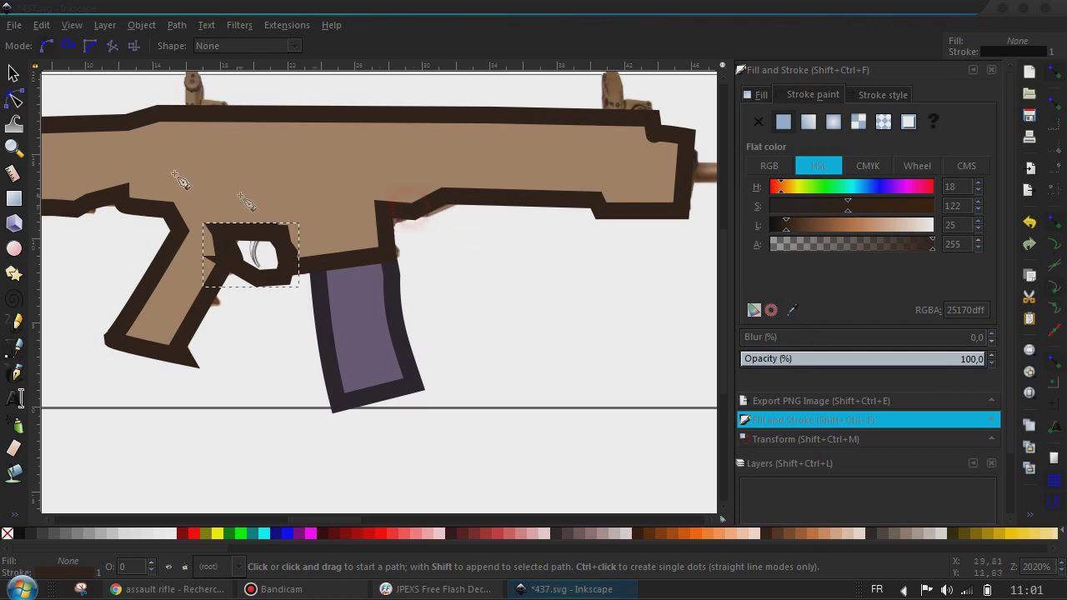
{"action": "left_click", "coordinate": [13, 73]}
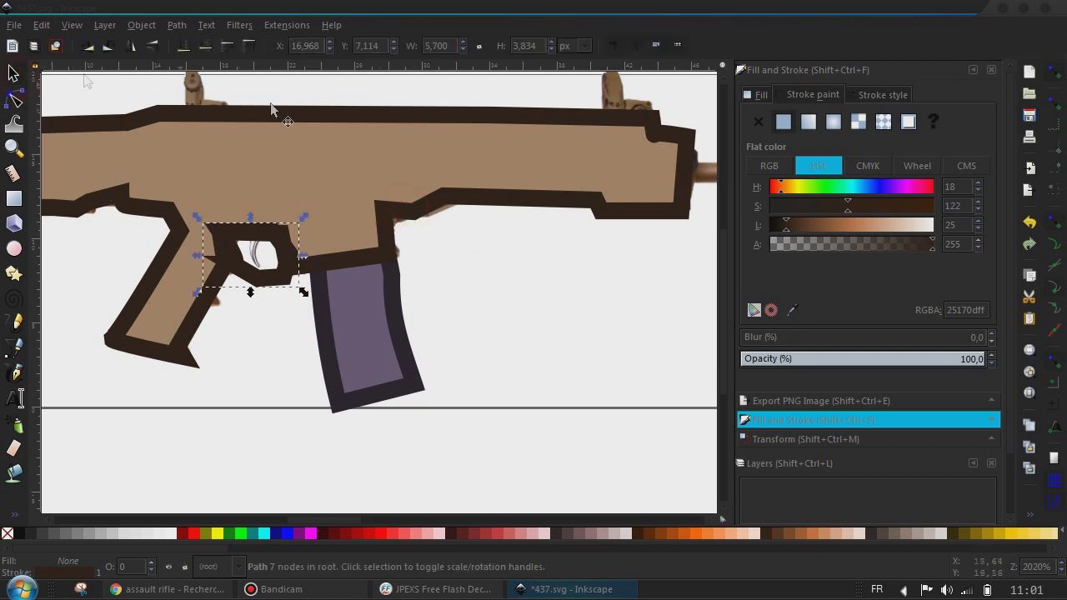
{"action": "left_click", "coordinate": [527, 261]}
{"action": "scroll", "coordinate": [527, 261], "scroll_direction": "right", "scroll_amount": 1}
{"action": "scroll", "coordinate": [527, 261], "scroll_direction": "right", "scroll_amount": 3}
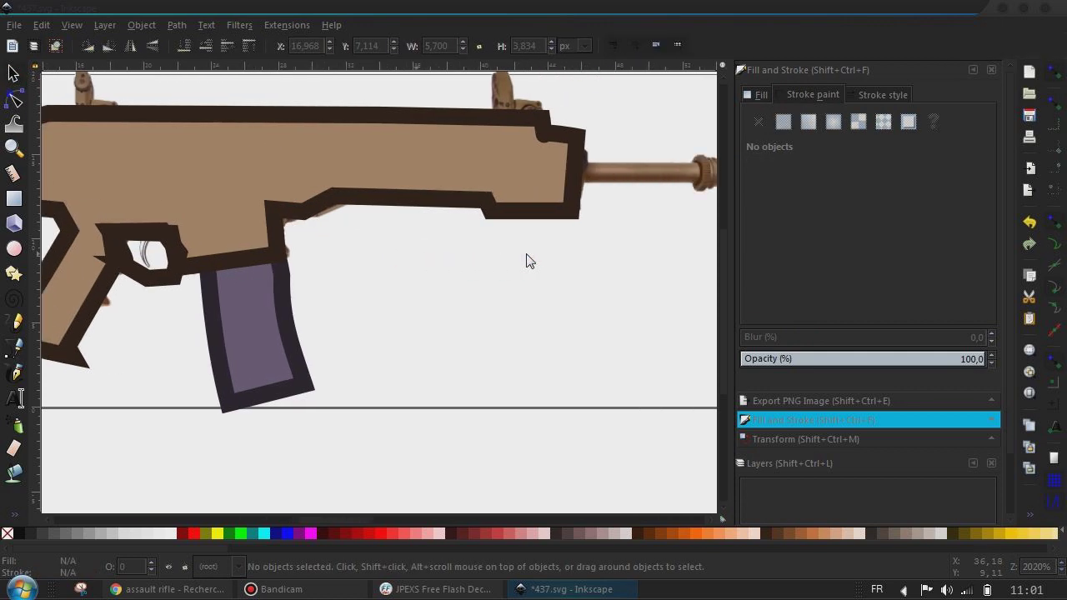
{"action": "scroll", "coordinate": [527, 261], "scroll_direction": "right", "scroll_amount": 6}
{"action": "scroll", "coordinate": [527, 261], "scroll_direction": "right", "scroll_amount": 2}
- Draw a rectangle over the rifle barrel and keep the body stacked above it
{"action": "left_click", "coordinate": [13, 198]}
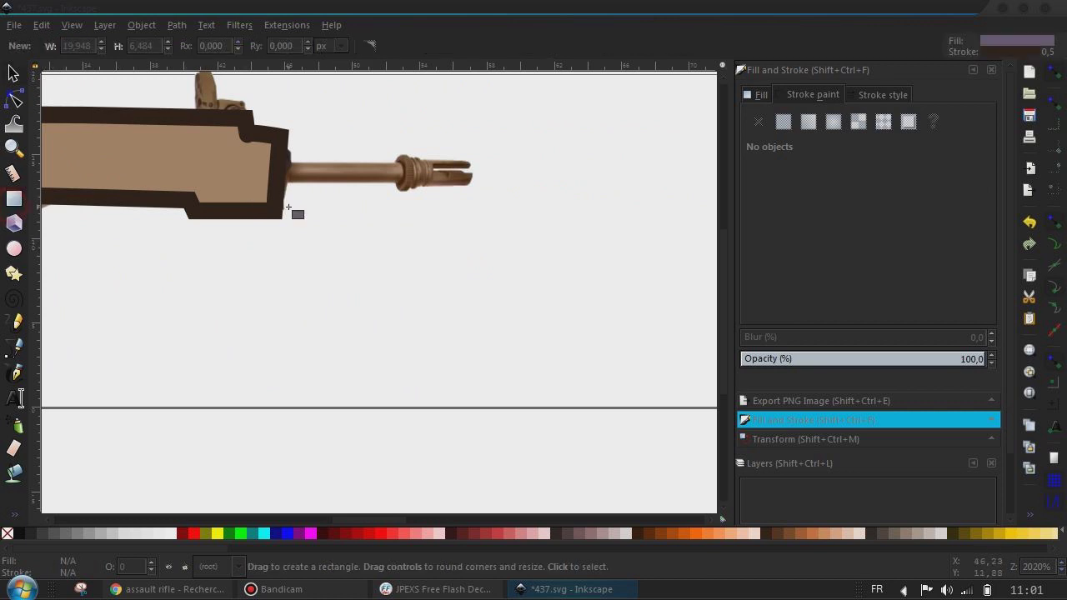
{"action": "left_click_drag", "start_coordinate": [472, 161], "coordinate": [232, 191]}
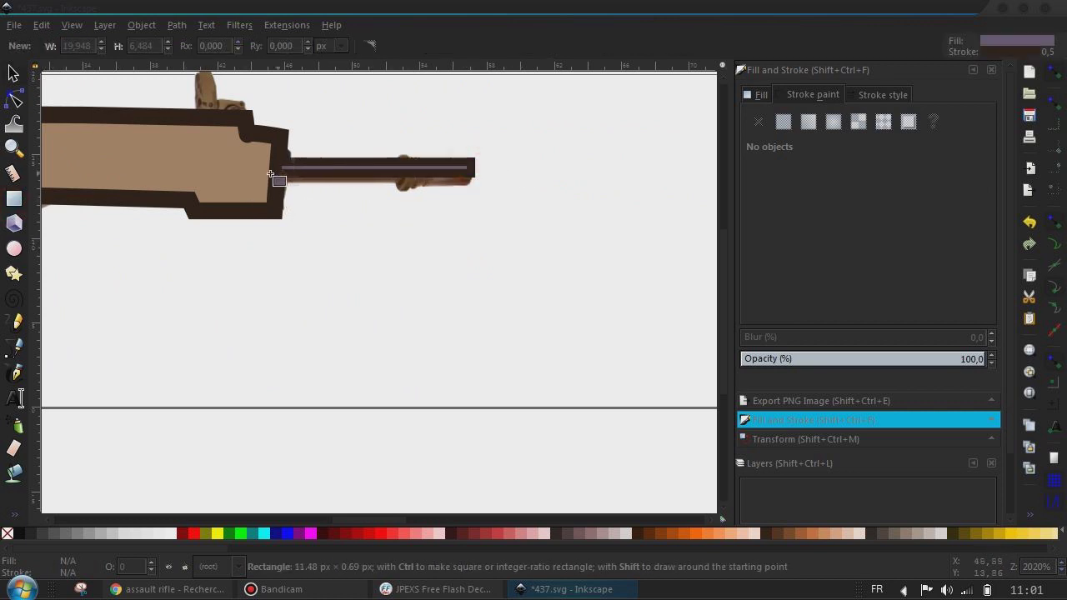
{"action": "left_click", "coordinate": [13, 73]}
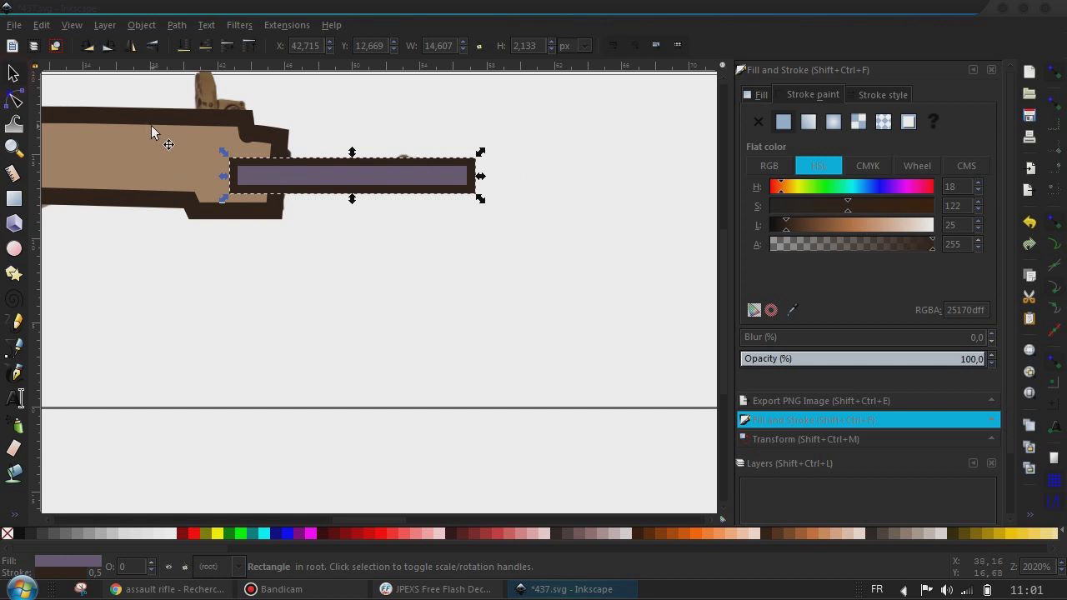
{"action": "left_click", "coordinate": [152, 139]}
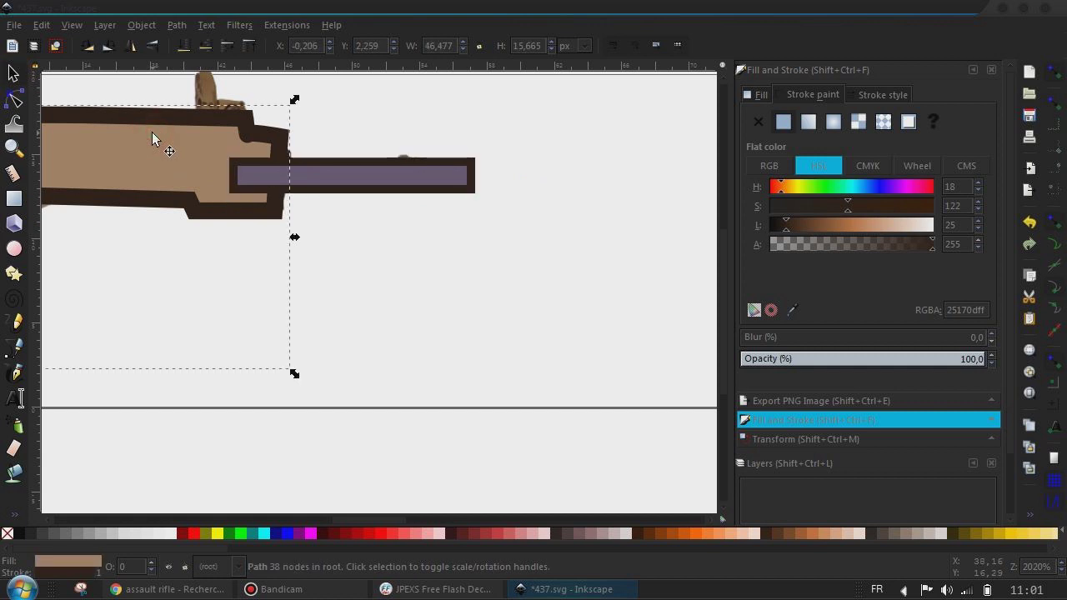
{"action": "key", "text": "Page_Down"}
{"action": "key", "text": "Page_Up"}
{"action": "key", "text": "Page_Up"}
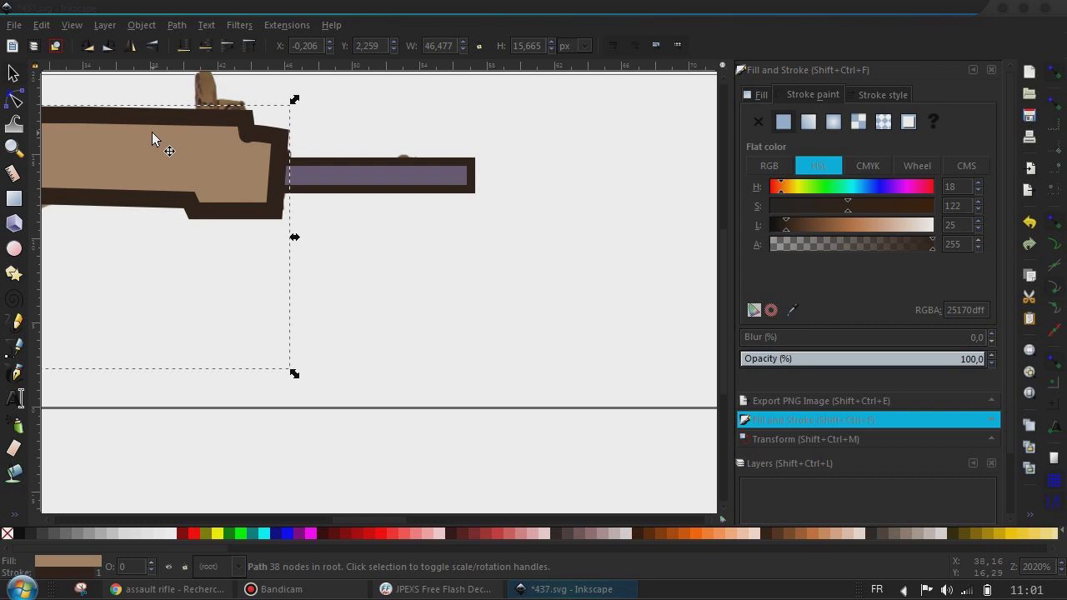
- Raise the dark stock piece in front of the rifle body
{"action": "scroll", "coordinate": [152, 132], "scroll_direction": "left", "scroll_amount": 10}
{"action": "scroll", "coordinate": [152, 132], "scroll_direction": "left", "scroll_amount": 5}
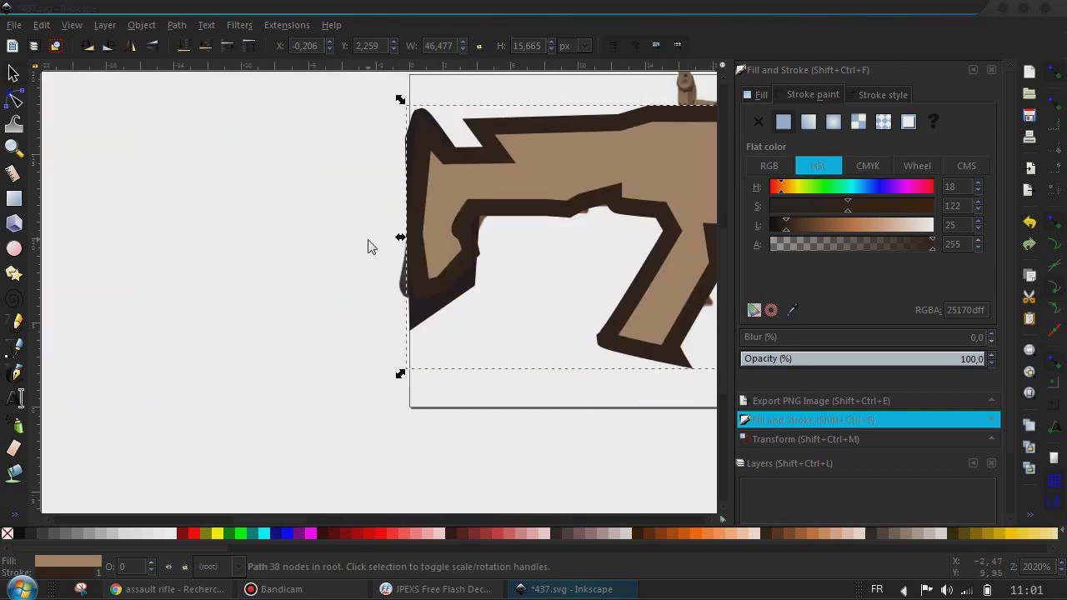
{"action": "left_click", "coordinate": [416, 322]}
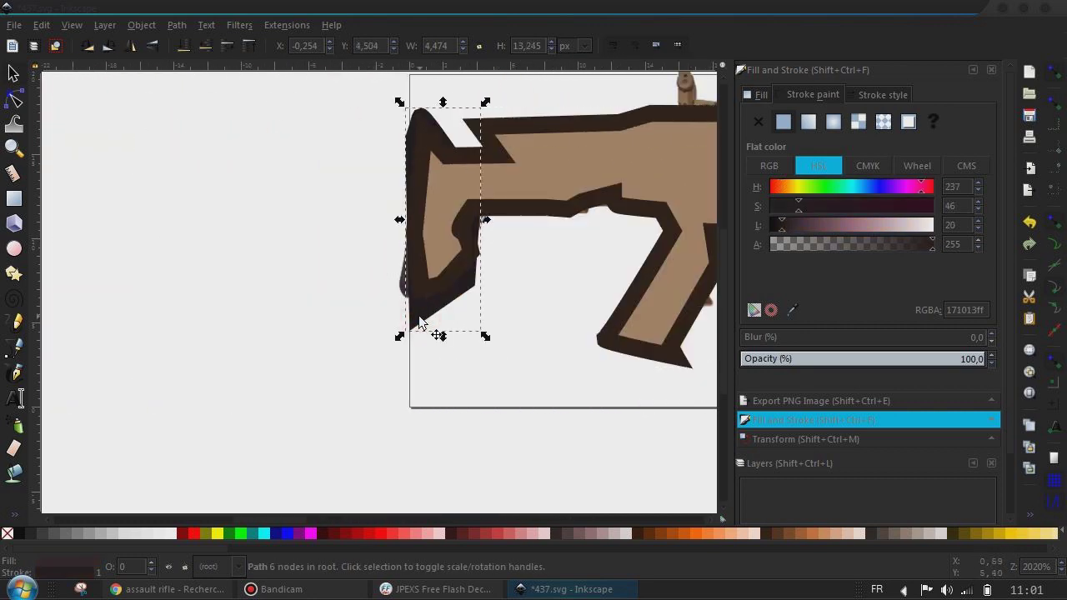
{"action": "key", "text": "Page_Up"}
{"action": "left_click", "coordinate": [371, 345]}
- Pan across the assembled rifle drawing and select the brown body shape
{"action": "scroll", "coordinate": [372, 347], "scroll_direction": "right", "scroll_amount": 1}
{"action": "scroll", "coordinate": [373, 346], "scroll_direction": "right", "scroll_amount": 3}
{"action": "scroll", "coordinate": [375, 347], "scroll_direction": "right", "scroll_amount": 12}
{"action": "scroll", "coordinate": [373, 348], "scroll_direction": "right", "scroll_amount": 5}
{"action": "scroll", "coordinate": [373, 348], "scroll_direction": "right", "scroll_amount": 2}
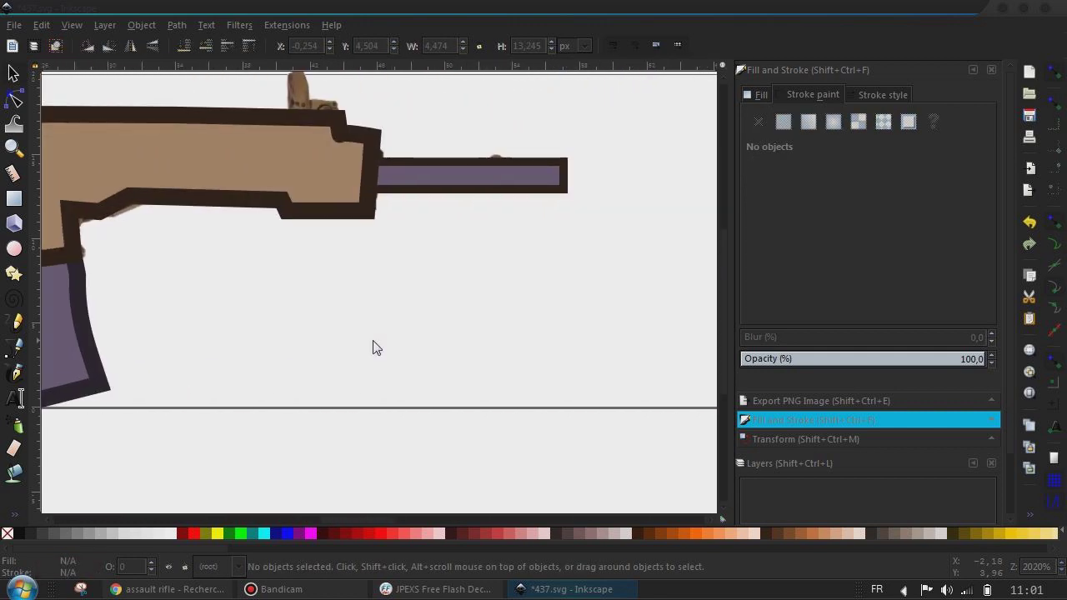
{"action": "scroll", "coordinate": [372, 348], "scroll_direction": "left", "scroll_amount": 2}
{"action": "scroll", "coordinate": [372, 348], "scroll_direction": "left", "scroll_amount": 3}
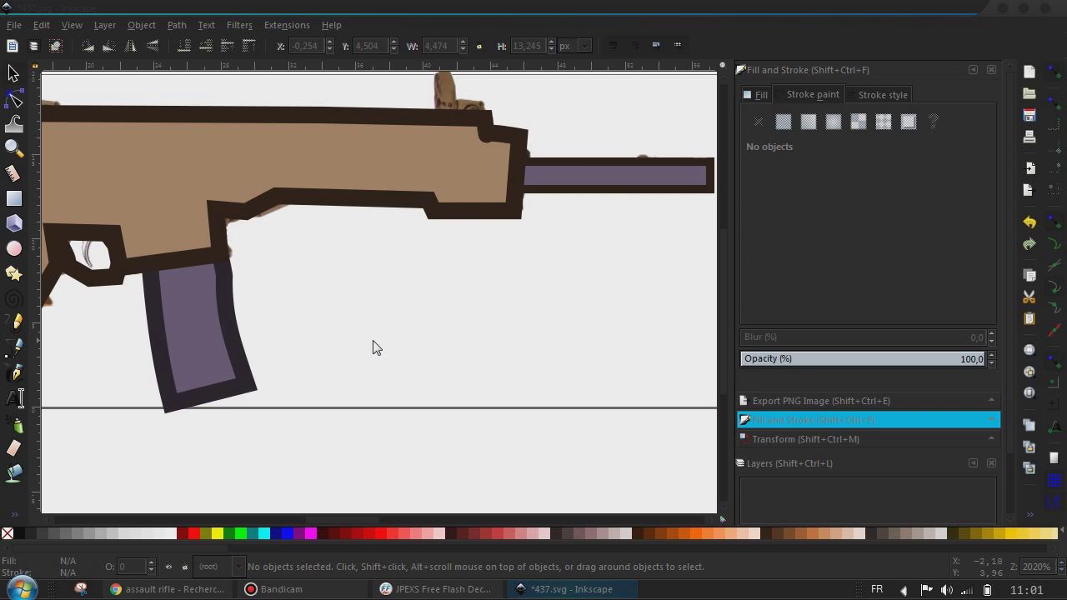
{"action": "scroll", "coordinate": [373, 348], "scroll_direction": "left", "scroll_amount": 4}
{"action": "scroll", "coordinate": [373, 343], "scroll_direction": "left", "scroll_amount": 5}
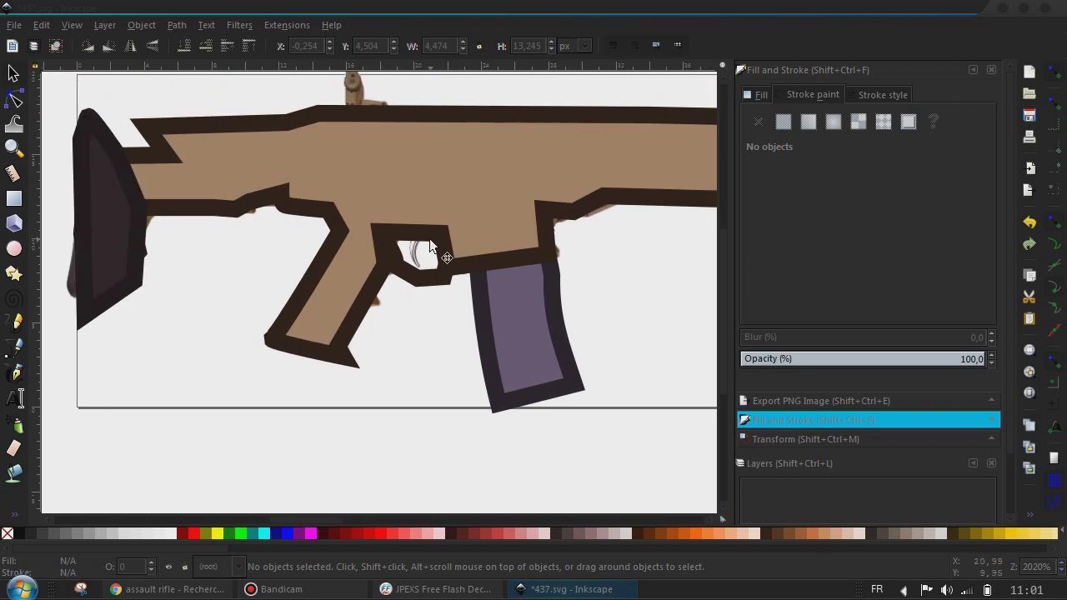
{"action": "left_click", "coordinate": [410, 248]}
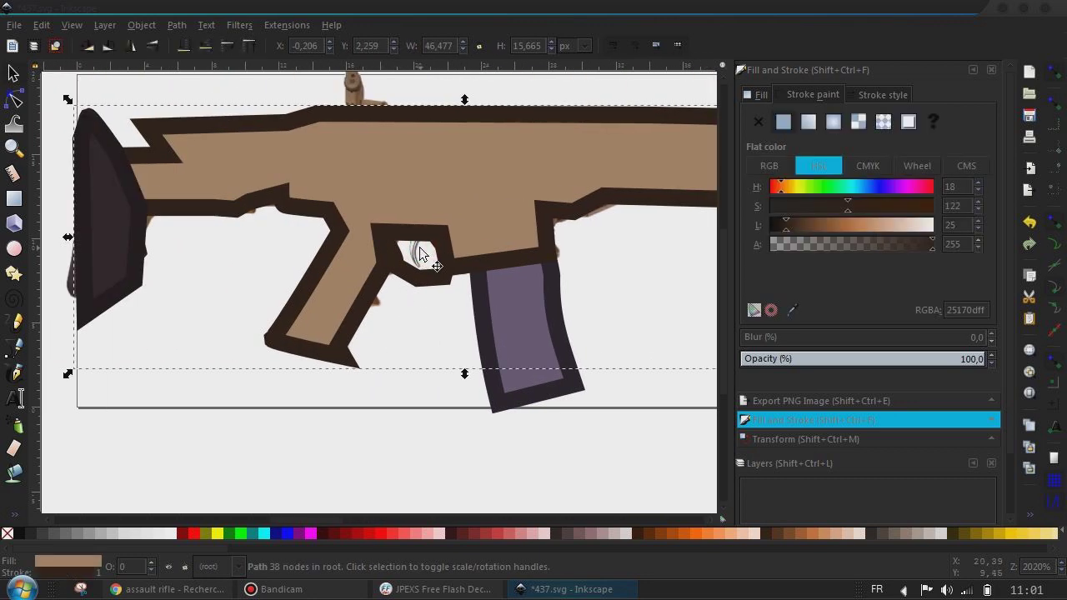
- Delete the reference photo from under the traced rifle, keeping the rifle body
{"action": "key", "text": "Delete"}
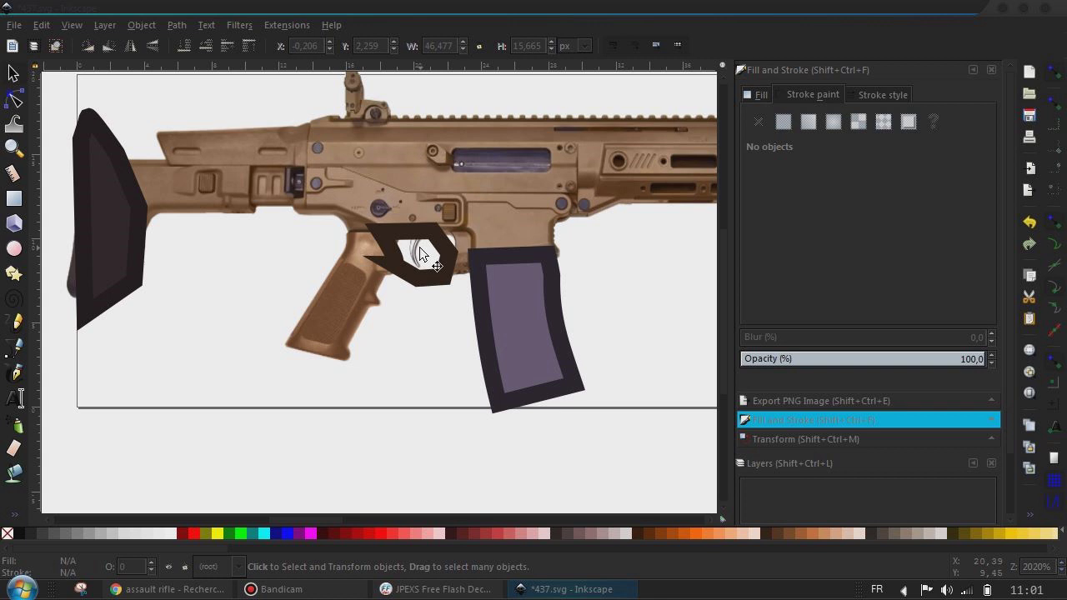
{"action": "key", "text": "ctrl+z"}
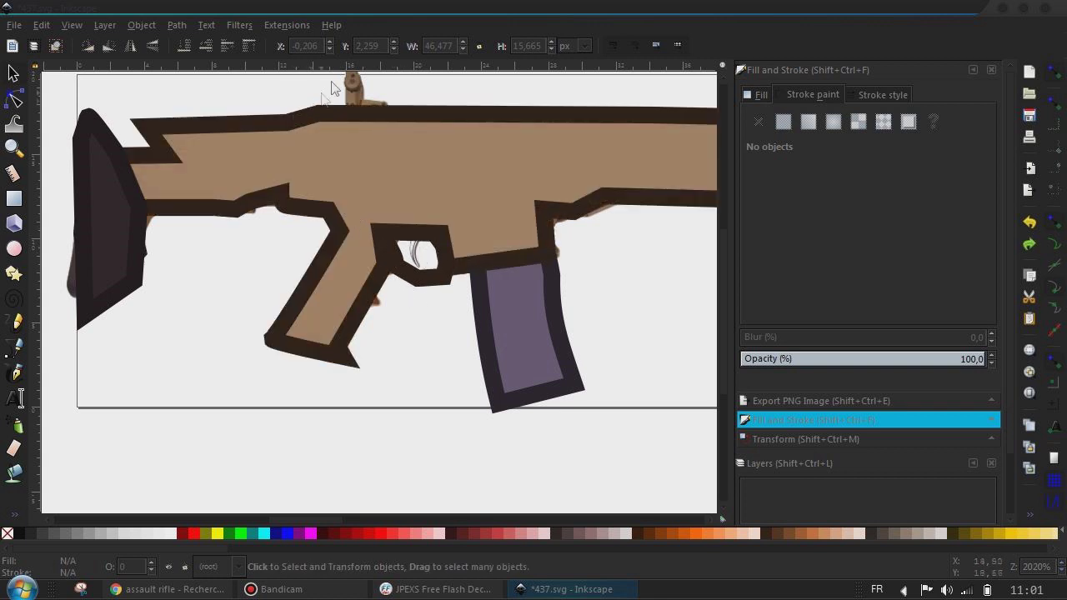
{"action": "left_click", "coordinate": [352, 90]}
{"action": "key", "text": "Delete"}
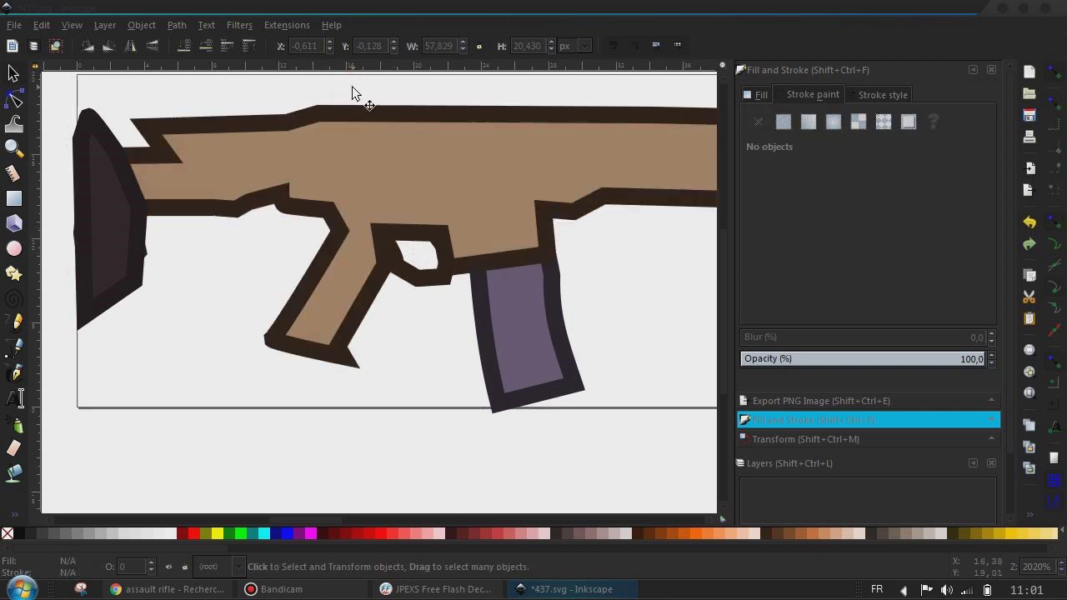
{"action": "key", "text": "ctrl"}
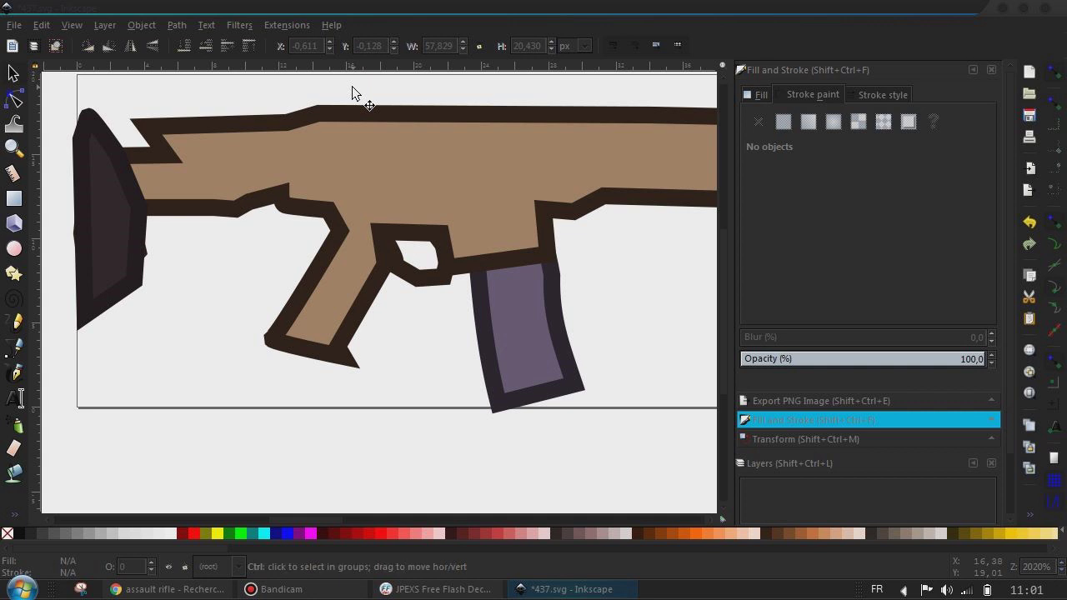
- Save the drawing as 437.svg and bring JPEXS Free Flash Decompiler forward
{"action": "key", "text": "ctrl+s"}
{"action": "left_click", "coordinate": [15, 25]}
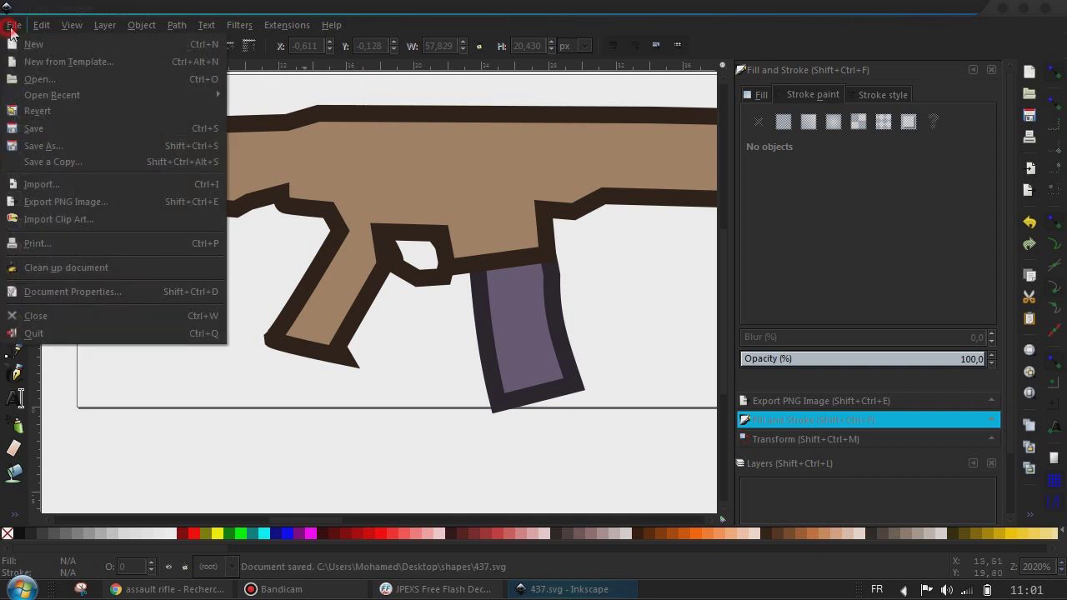
{"action": "left_click", "coordinate": [44, 127]}
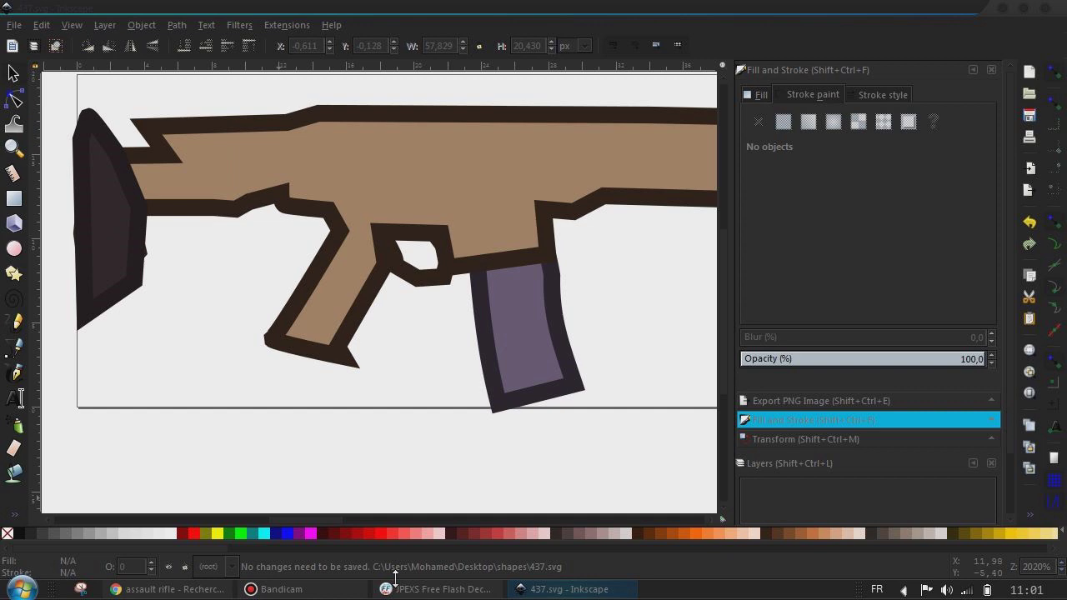
{"action": "left_click", "coordinate": [400, 590]}
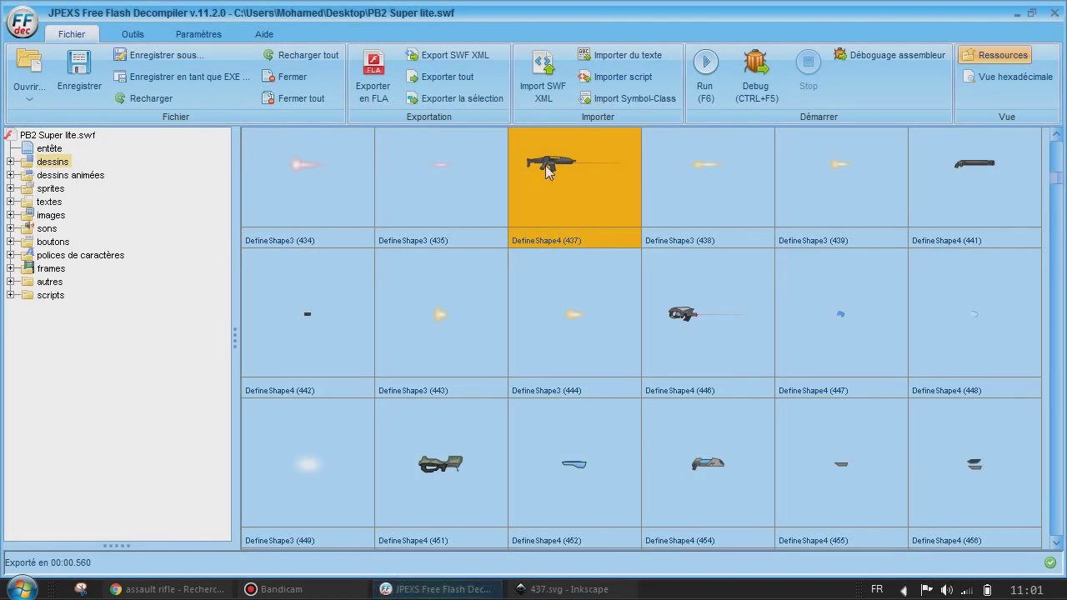
- Replace DefineShape4 (437) with 437.svg from the shapes folder
{"action": "right_click", "coordinate": [547, 166]}
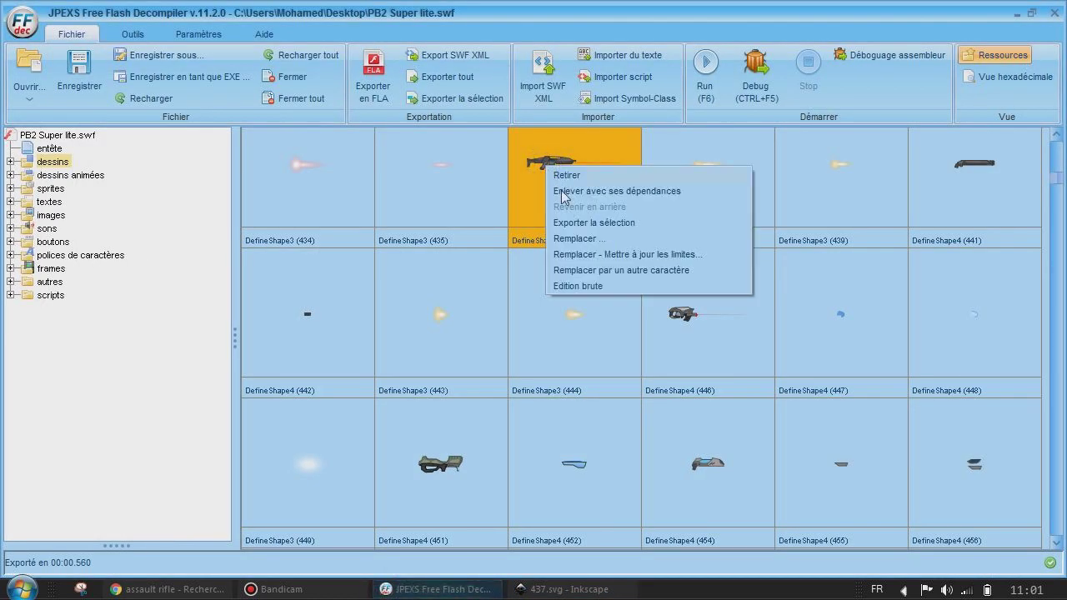
{"action": "left_click", "coordinate": [588, 241]}
{"action": "double_click", "coordinate": [369, 235]}
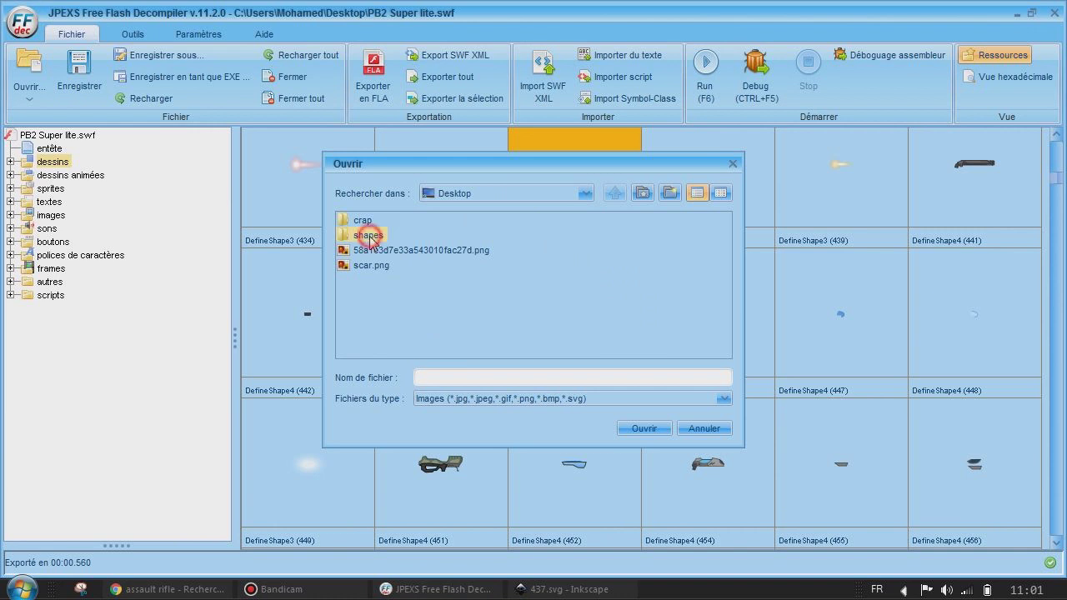
{"action": "left_click", "coordinate": [356, 221]}
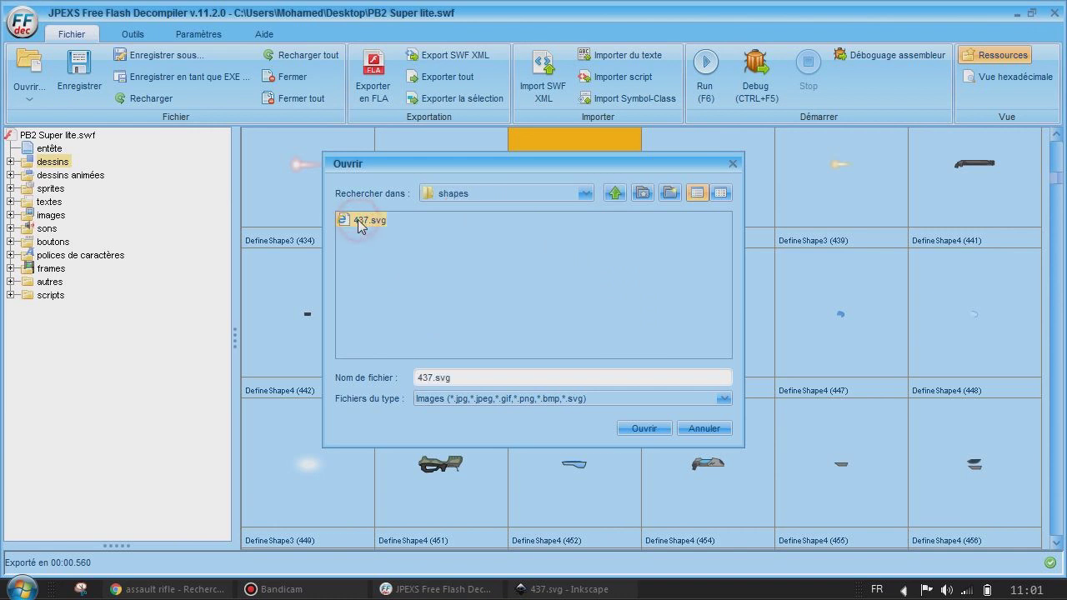
{"action": "double_click", "coordinate": [347, 221]}
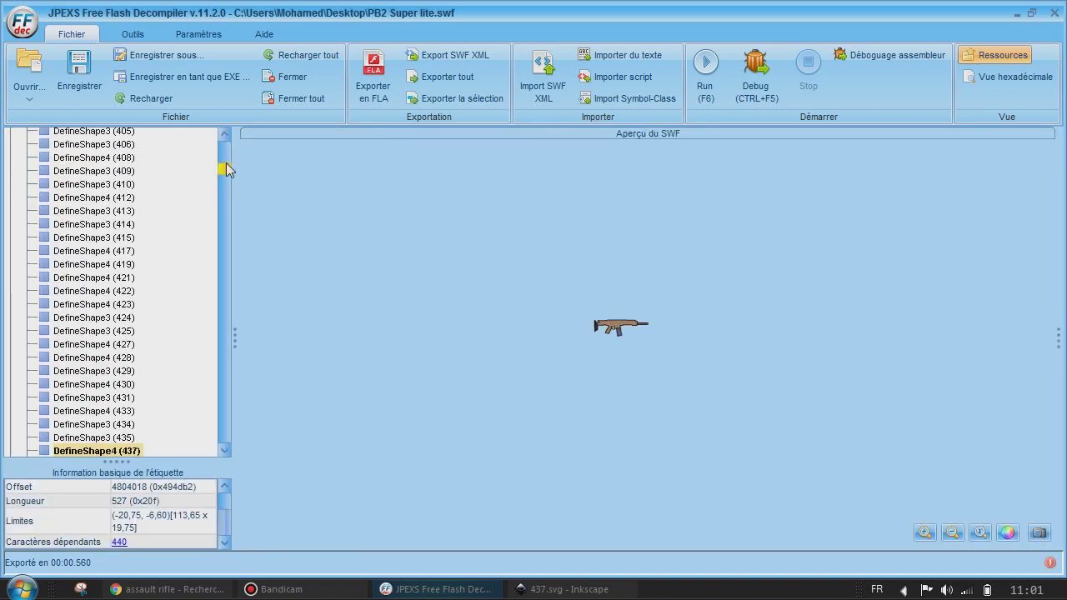
- Export the game as the executable scar.exe and select it on the desktop
{"action": "left_click", "coordinate": [135, 57]}
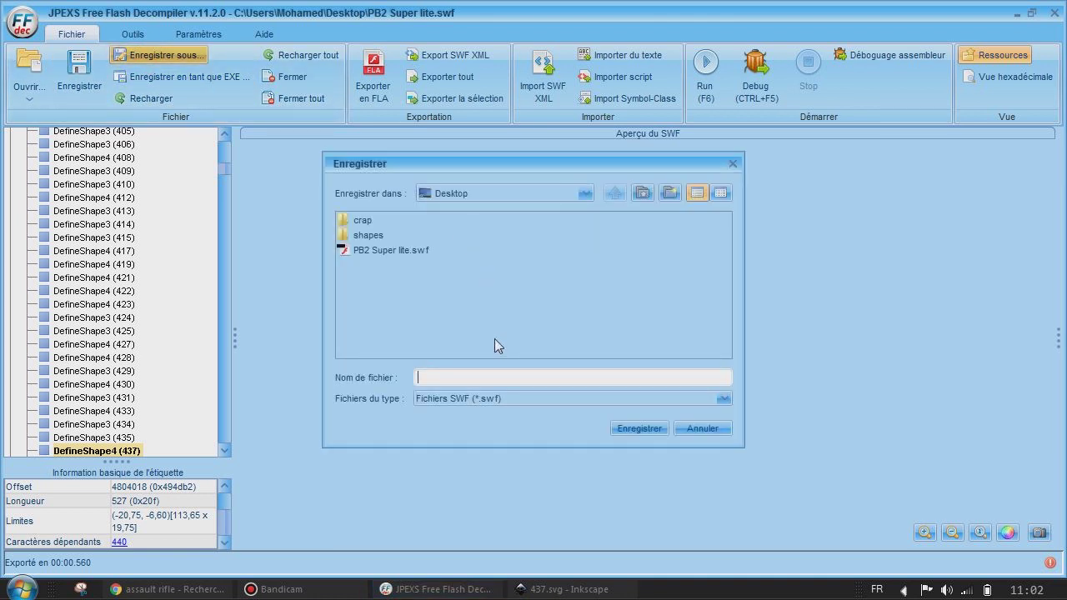
{"action": "key", "text": "Escape"}
{"action": "left_click", "coordinate": [188, 75]}
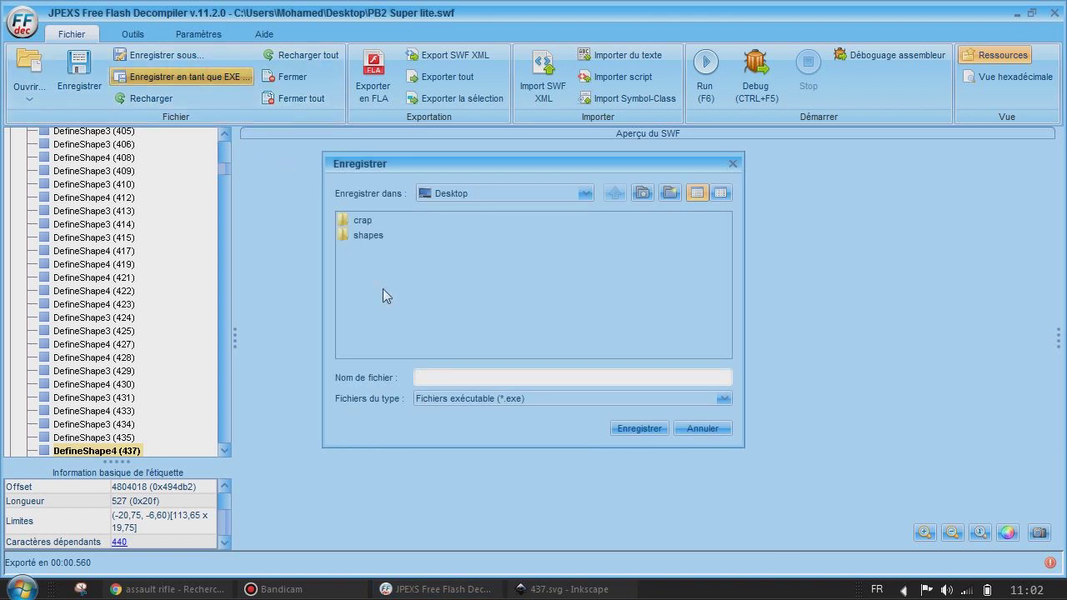
{"action": "type", "text": "scar.exe"}
{"action": "left_click", "coordinate": [623, 432]}
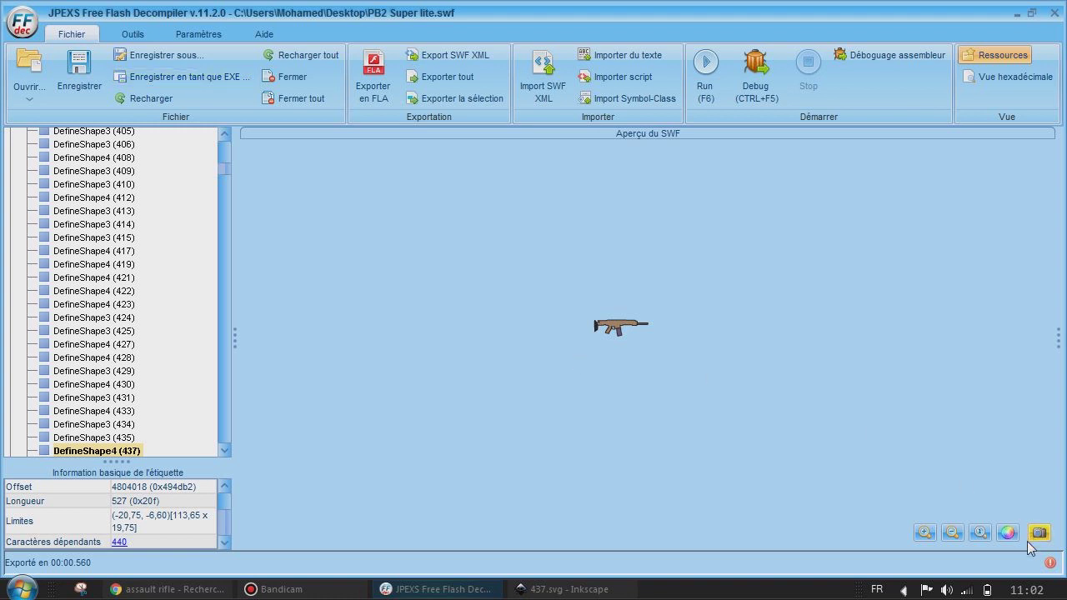
{"action": "left_click", "coordinate": [1062, 591]}
{"action": "left_click", "coordinate": [105, 133]}
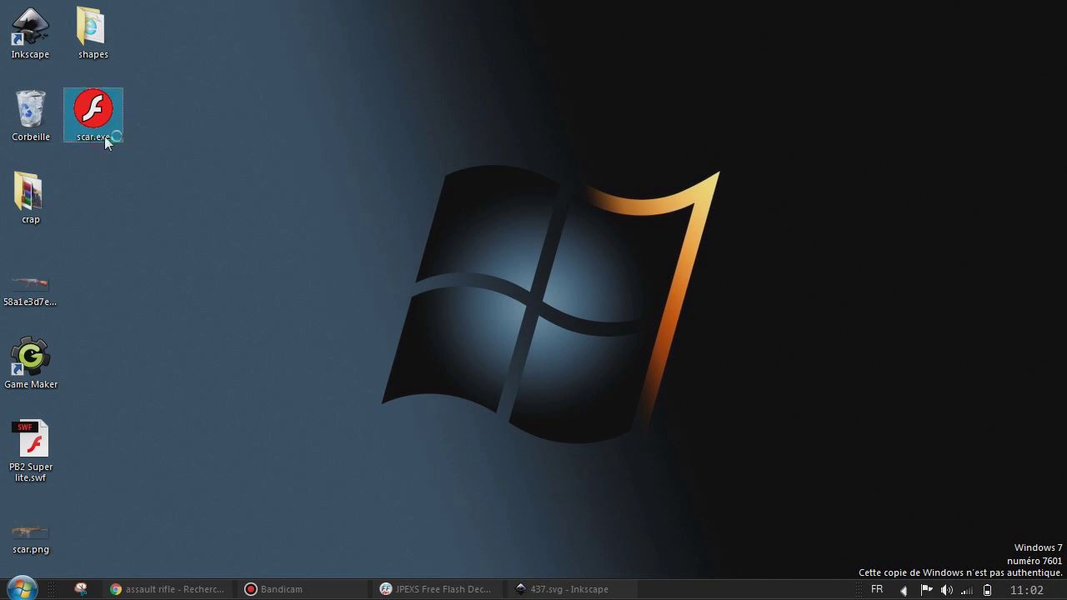
- Launch scar.exe and get past the splash screens into campaign character setup
{"action": "double_click", "coordinate": [104, 136]}
{"action": "left_click", "coordinate": [585, 463]}
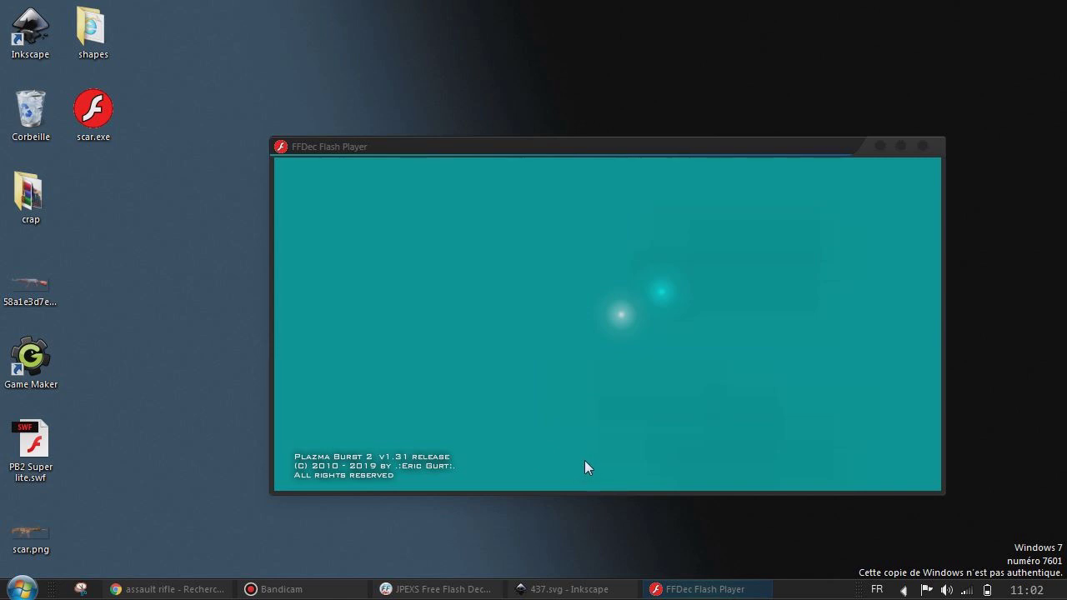
{"action": "left_click", "coordinate": [585, 461]}
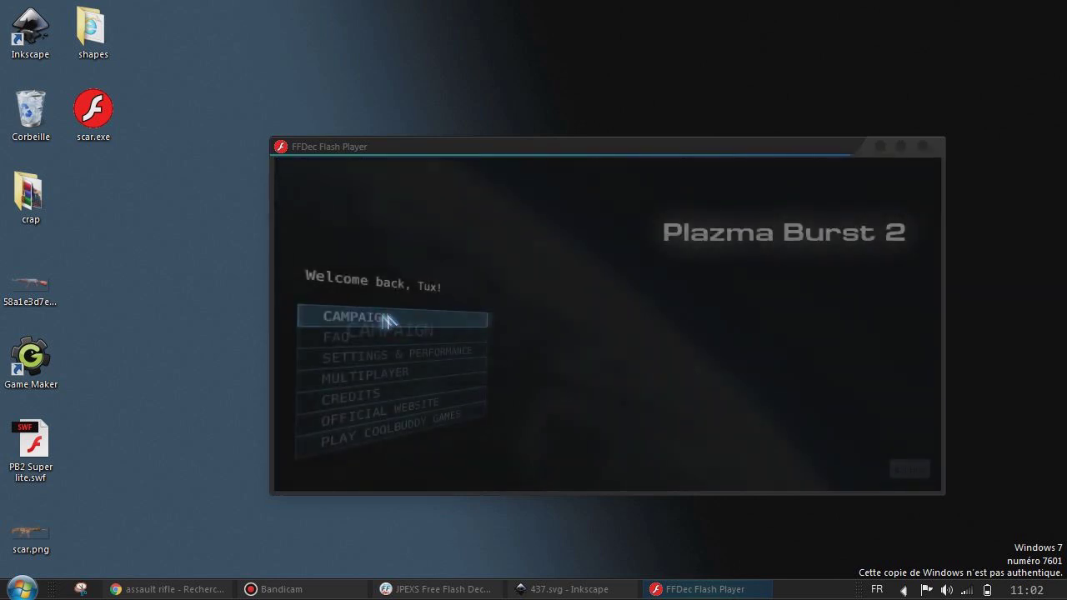
{"action": "left_click", "coordinate": [397, 318]}
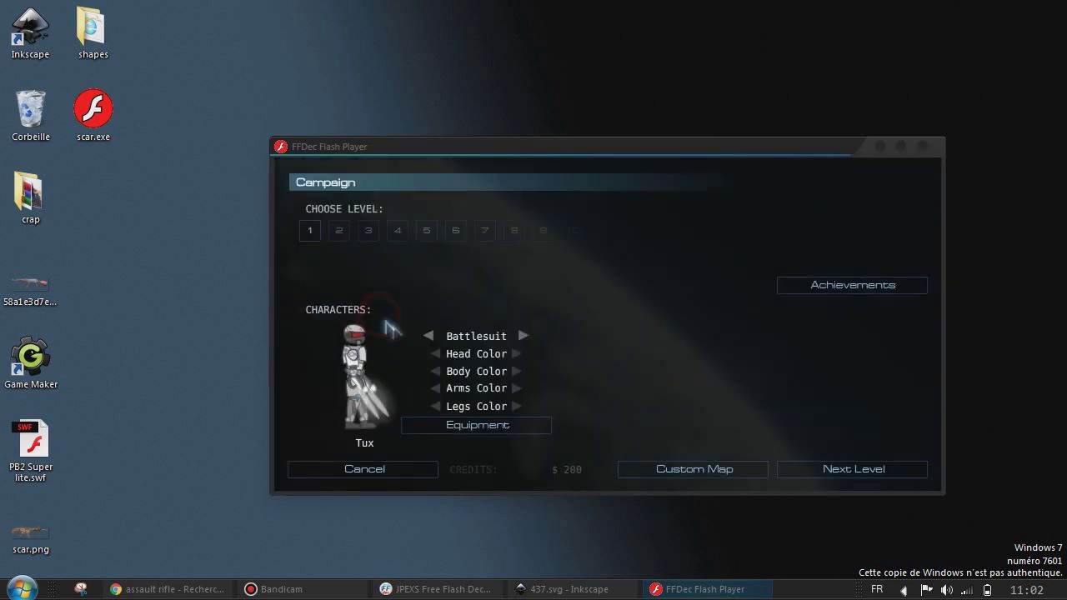
- Equip the Assault Rifle CS-RC, start level 1 with a difficulty, and enlarge the window
{"action": "left_click", "coordinate": [461, 427]}
{"action": "left_click", "coordinate": [473, 282]}
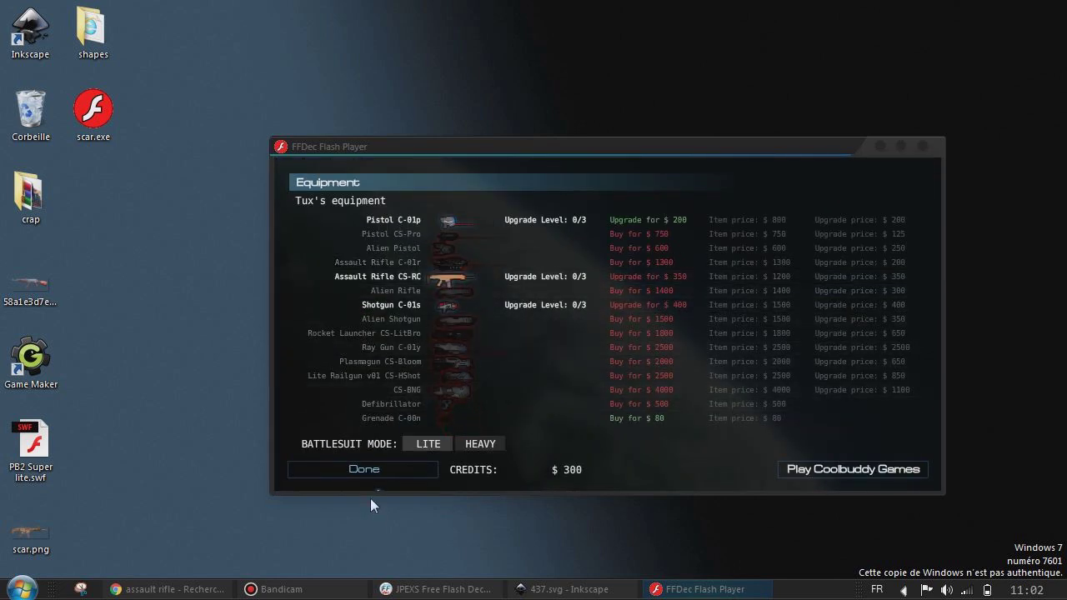
{"action": "left_click", "coordinate": [360, 468]}
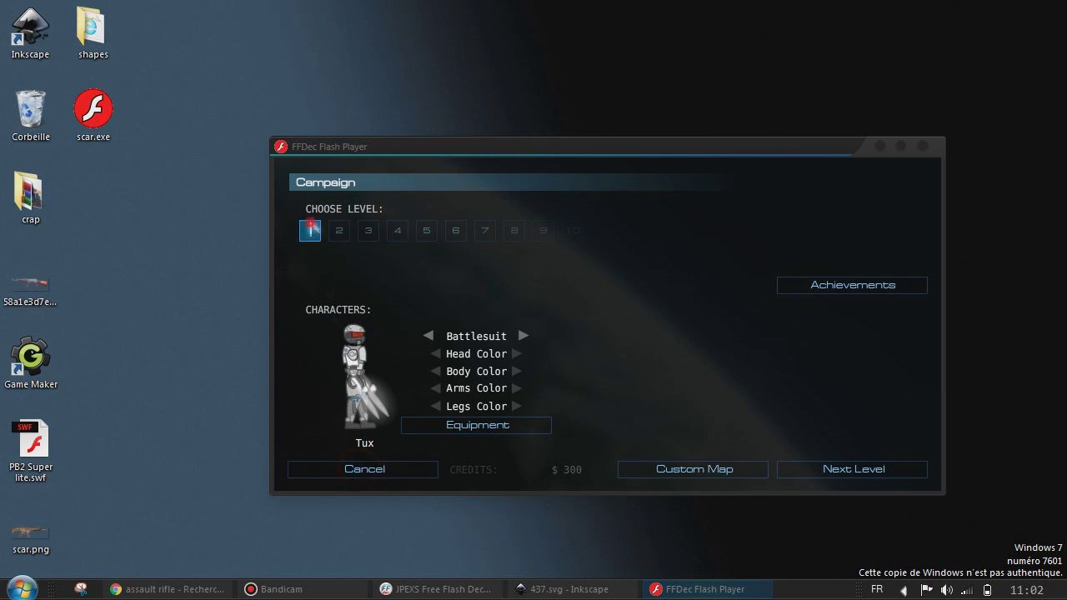
{"action": "left_click", "coordinate": [310, 221]}
{"action": "left_click", "coordinate": [580, 365]}
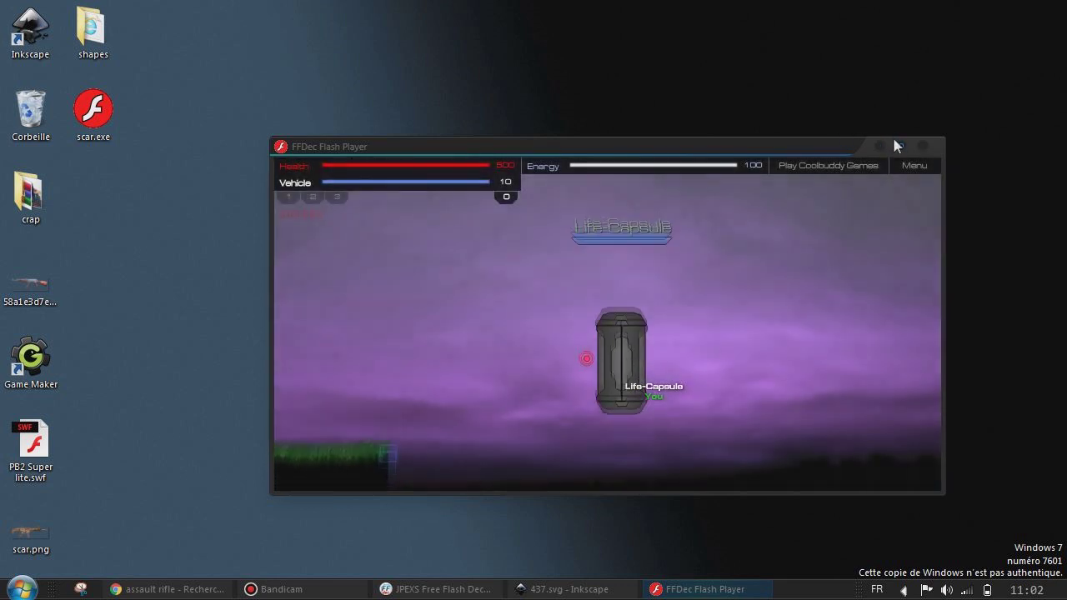
{"action": "left_click", "coordinate": [898, 146]}
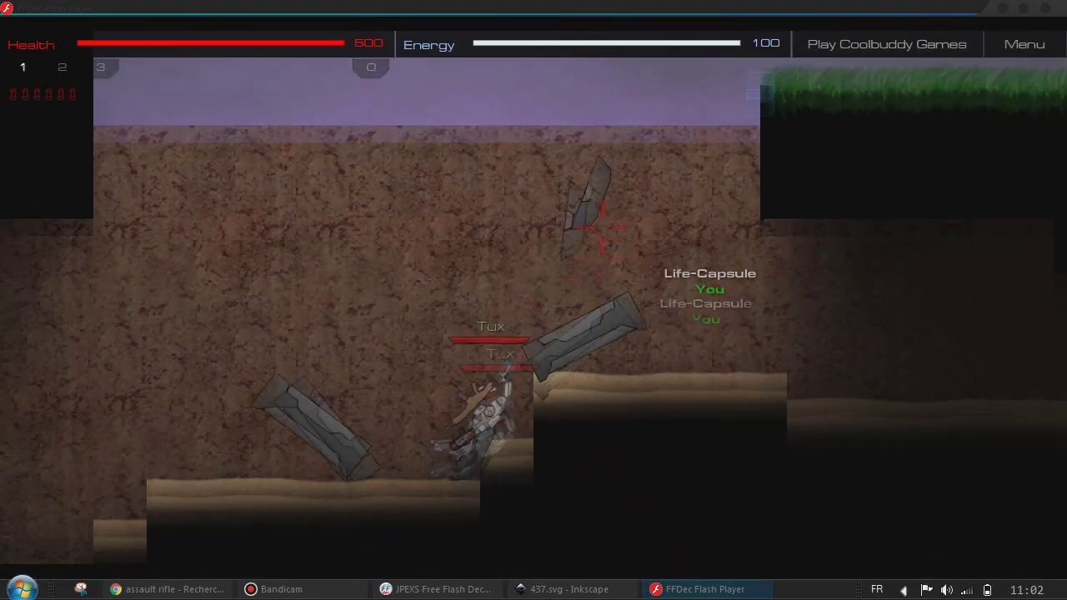
- Switch Tux to the new rifle in slot 2 and fire it
{"action": "key", "text": "2"}
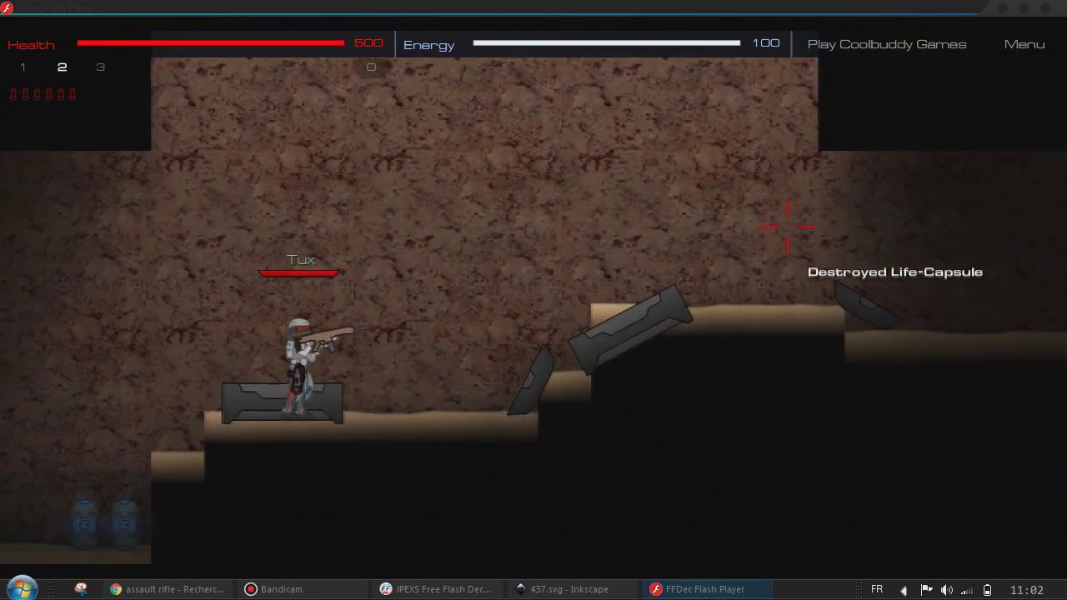
{"action": "left_click", "coordinate": [788, 218]}
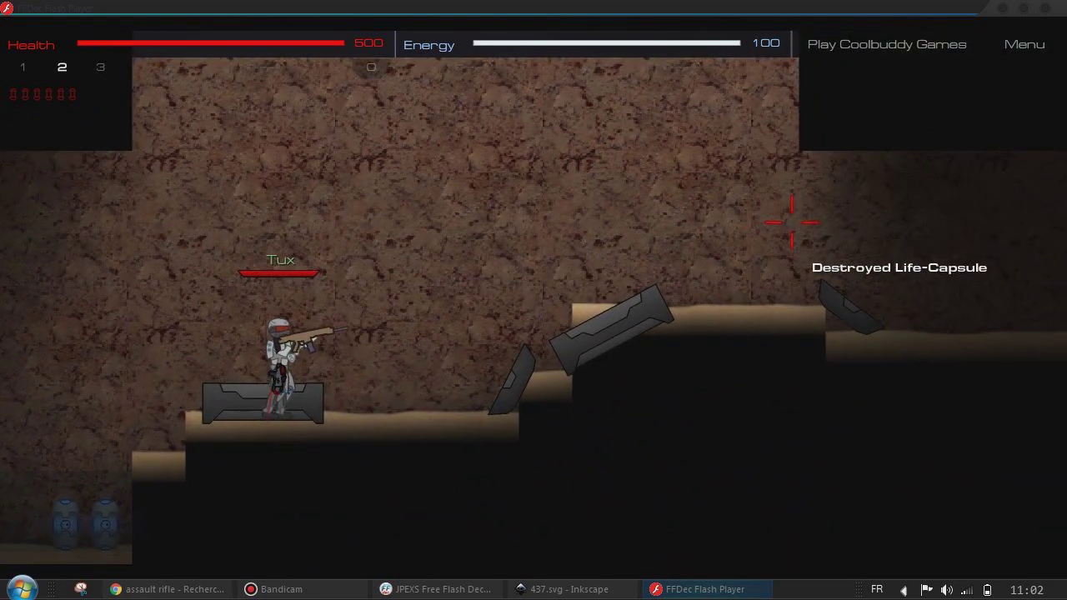